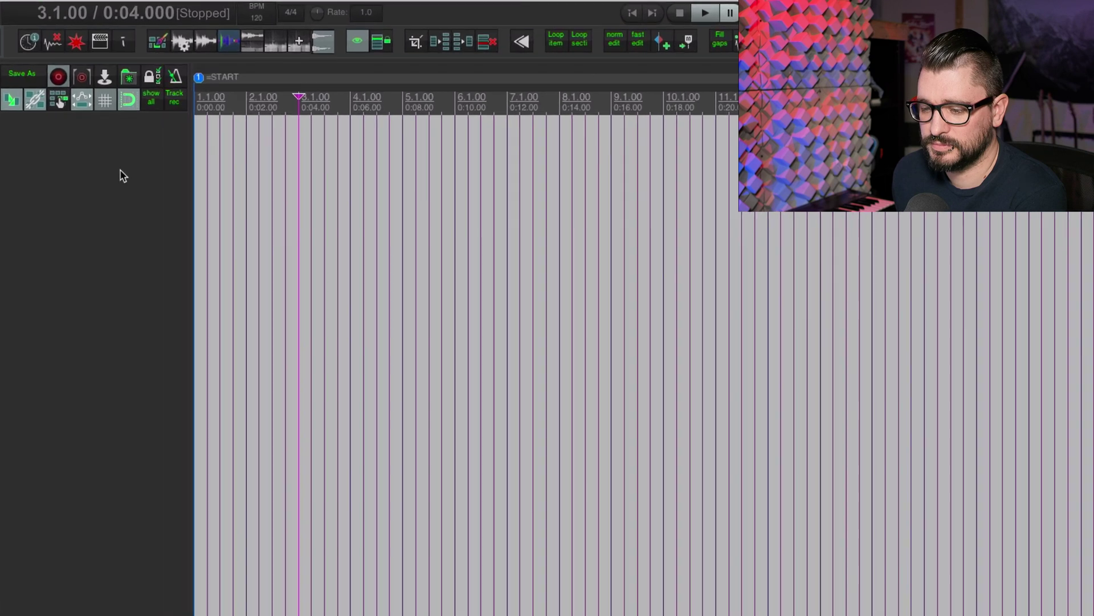
Insert eight new tracks into the empty project.
{"action": "right_click", "coordinate": [123, 176]}
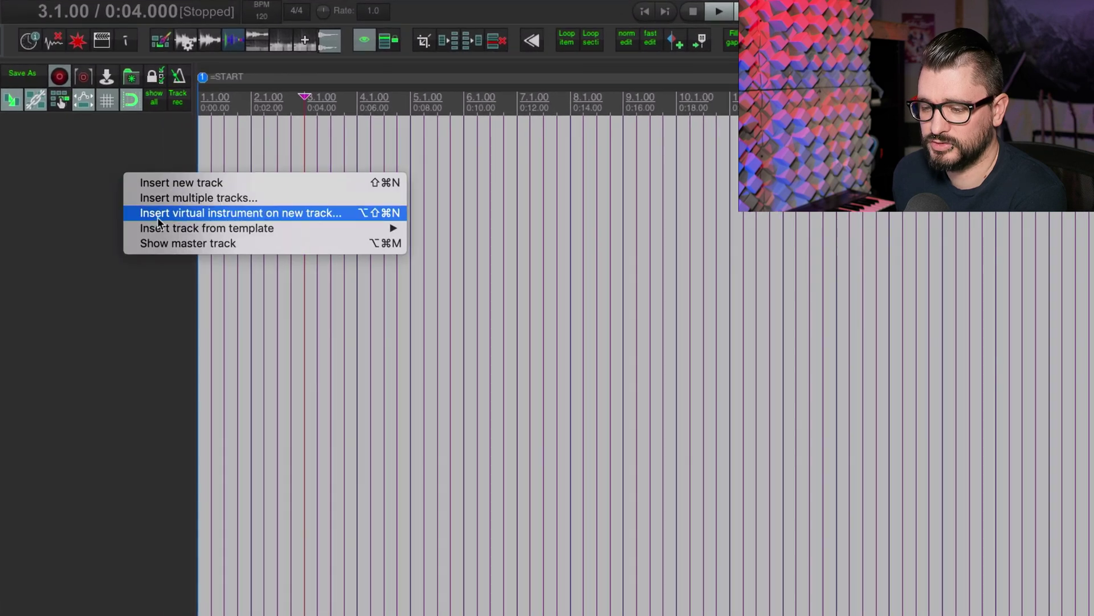
{"action": "left_click", "coordinate": [190, 202]}
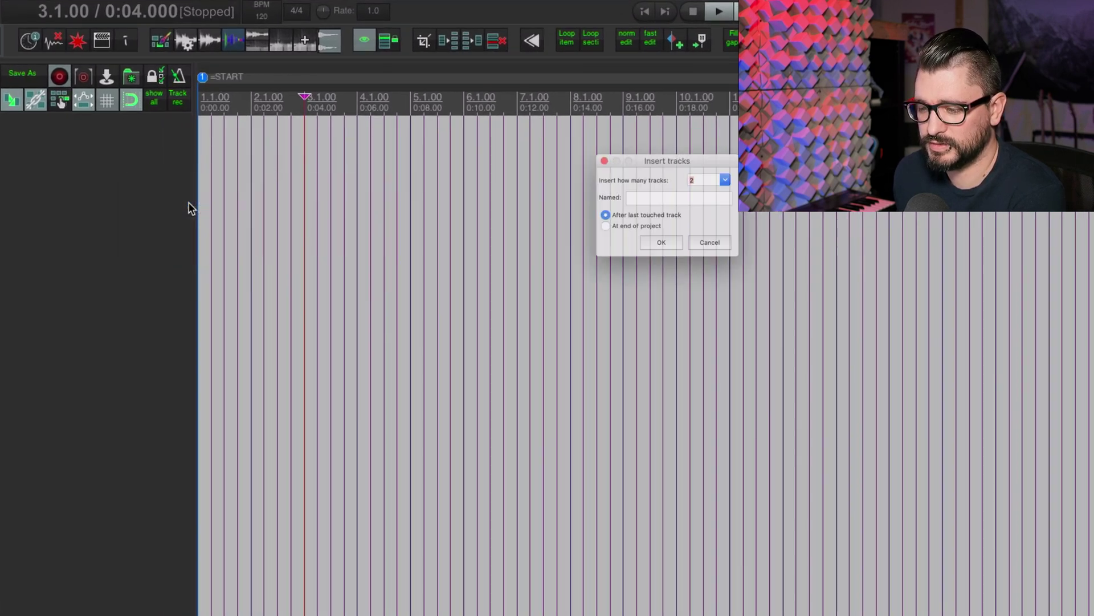
{"action": "type", "text": "8"}
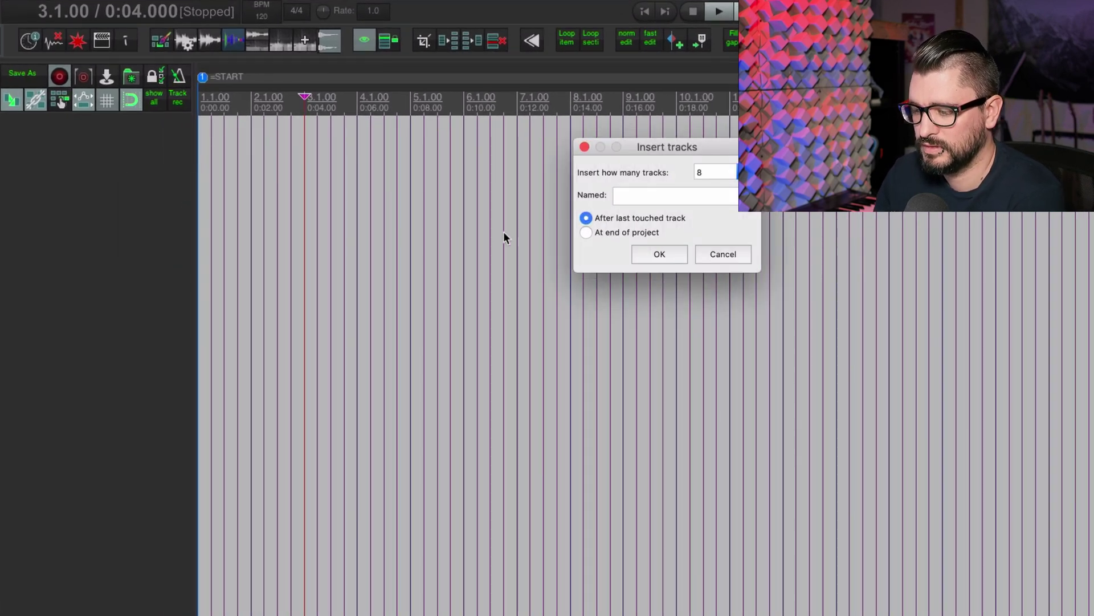
{"action": "left_click", "coordinate": [676, 252]}
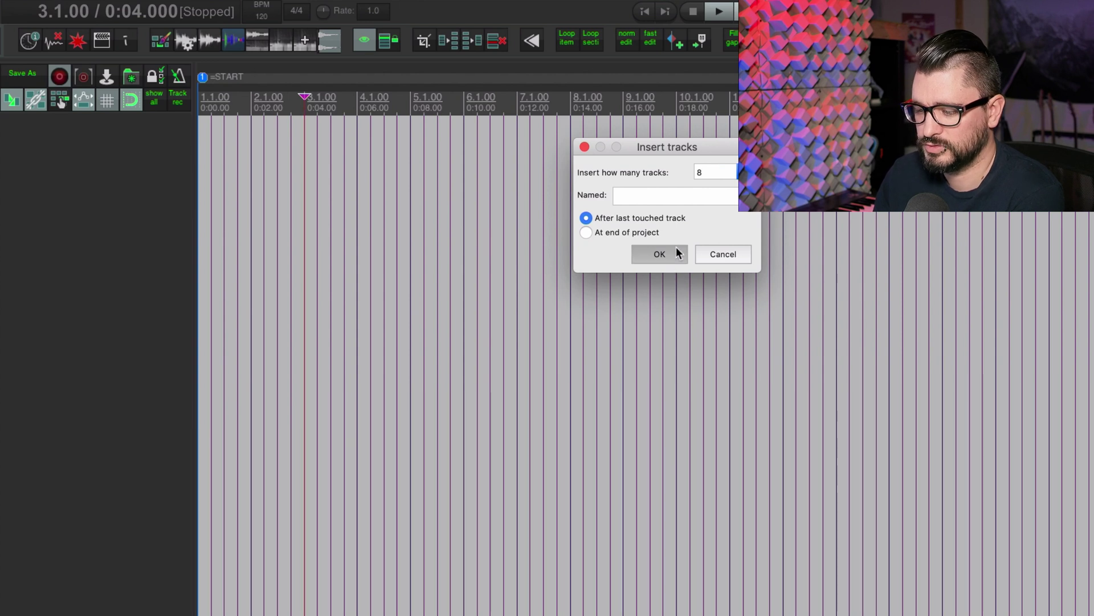
Name the first track Drums and the second track Bass Guitar.
{"action": "left_click", "coordinate": [143, 146]}
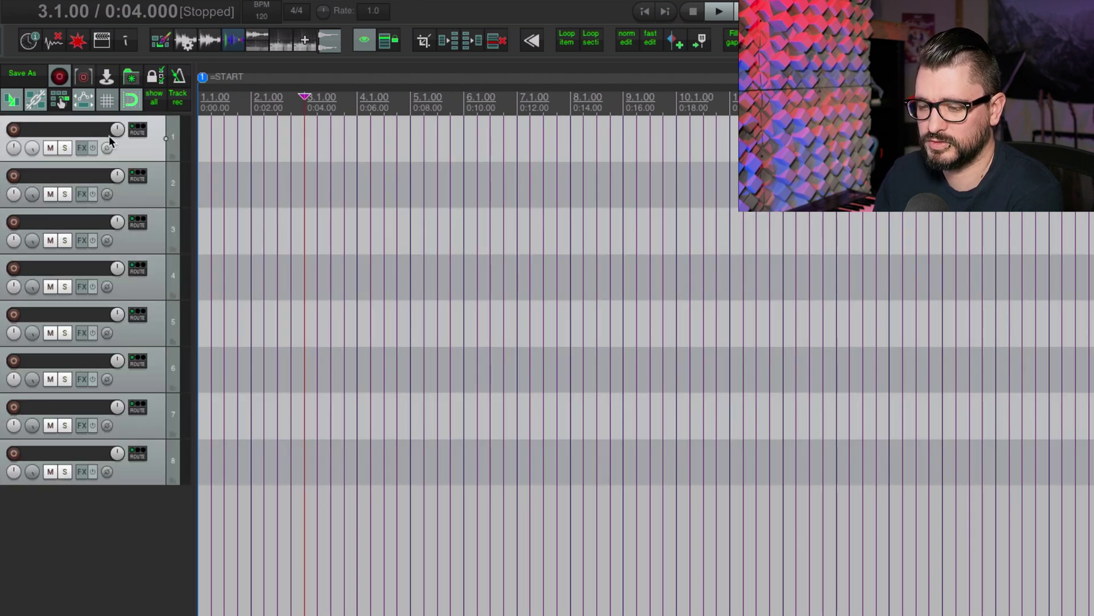
{"action": "double_click", "coordinate": [81, 130]}
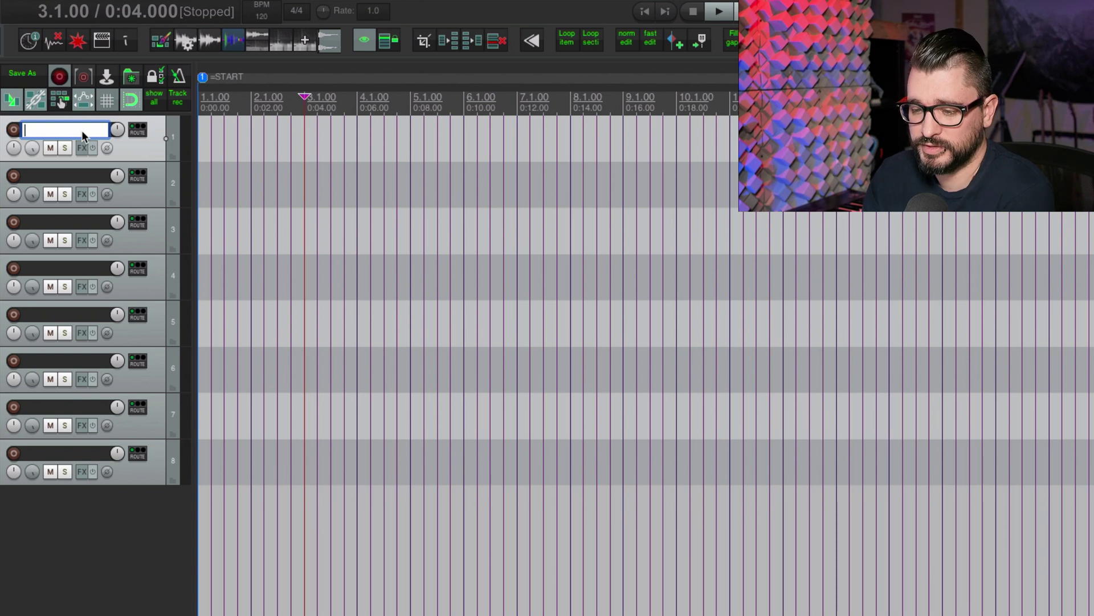
{"action": "type", "text": "Drums"}
{"action": "key", "text": "Tab"}
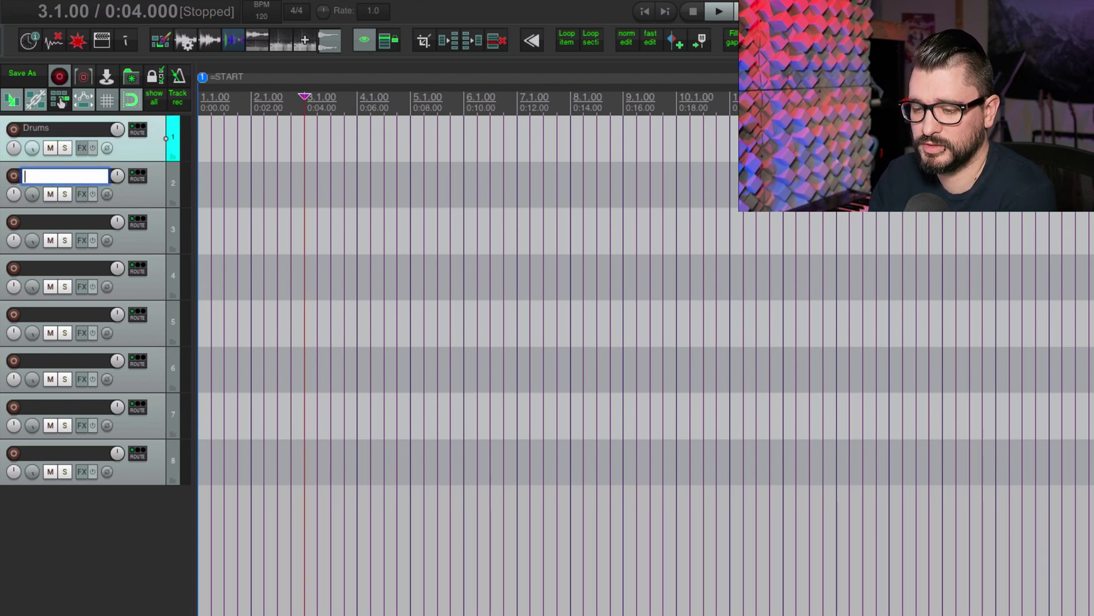
{"action": "type", "text": "Bass Guitar"}
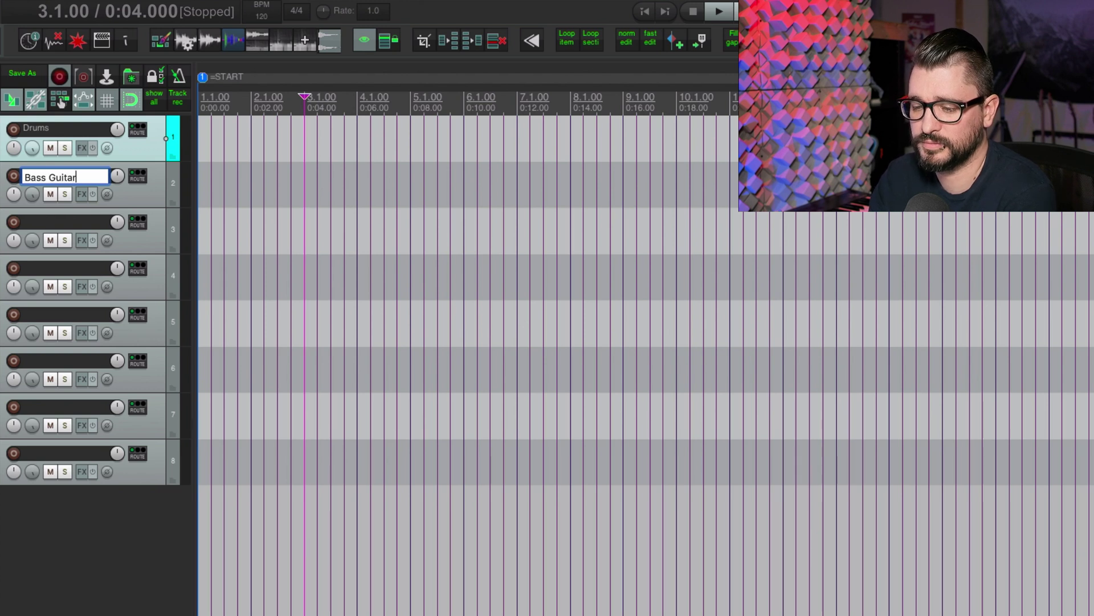
{"action": "key", "text": "Tab"}
Name the third track Electric Guitars and the fourth track Acoustic Guitars.
{"action": "type", "text": "Electric Guitars"}
{"action": "key", "text": "Tab"}
{"action": "type", "text": "Acoust"}
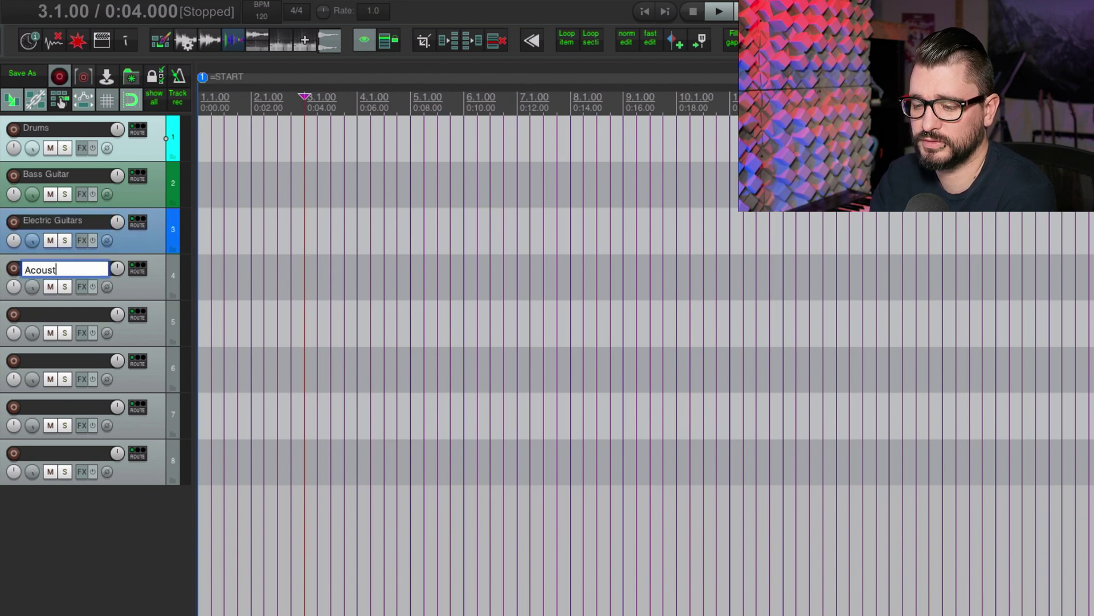
{"action": "type", "text": "ic Guitars"}
{"action": "key", "text": "Tab"}
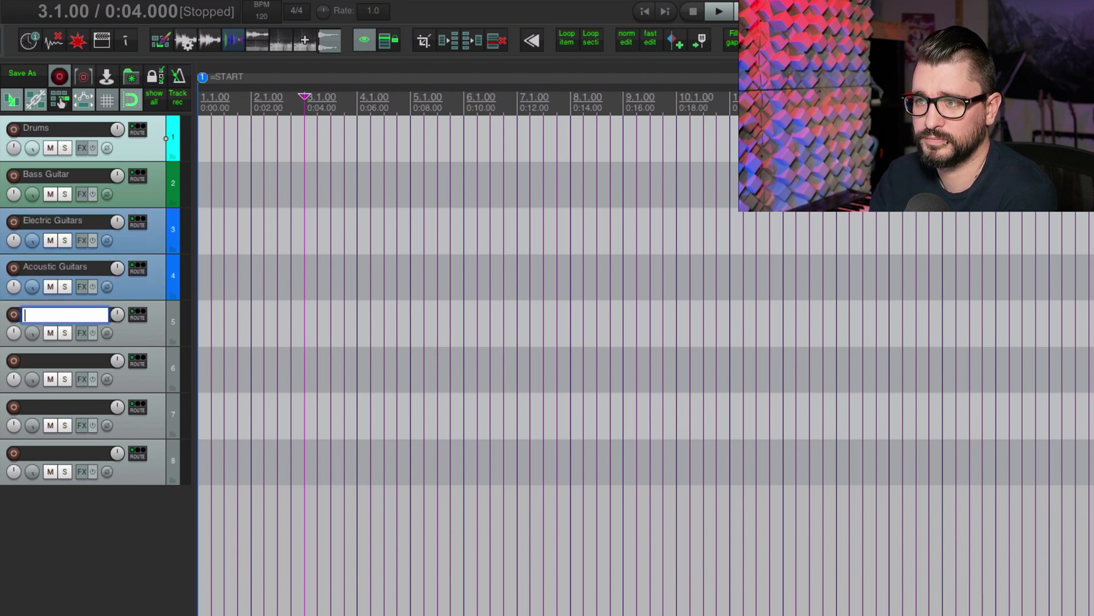
Name the fifth track Keyboards and the sixth track Samples.
{"action": "type", "text": "Keyba"}
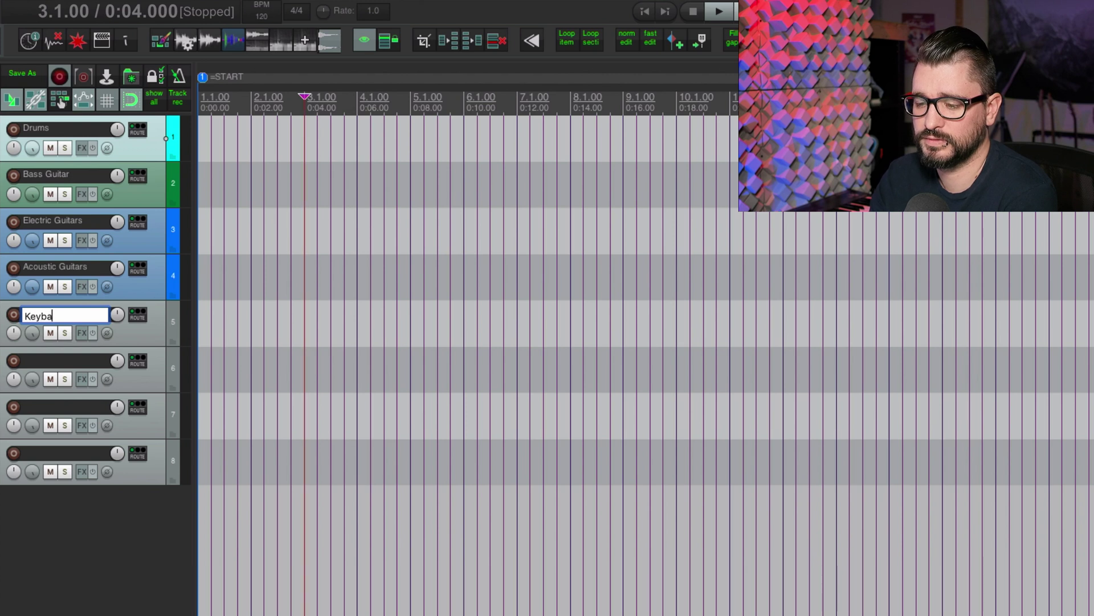
{"action": "type", "text": "ards"}
{"action": "key", "text": "Tab"}
{"action": "type", "text": "Samp"}
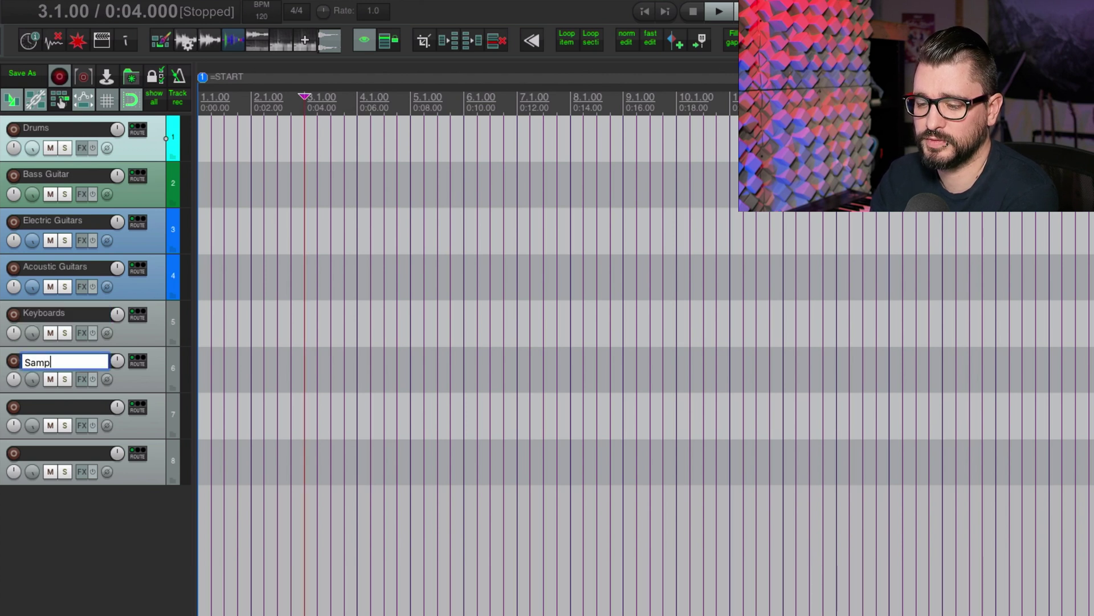
{"action": "type", "text": "les"}
{"action": "key", "text": "Tab"}
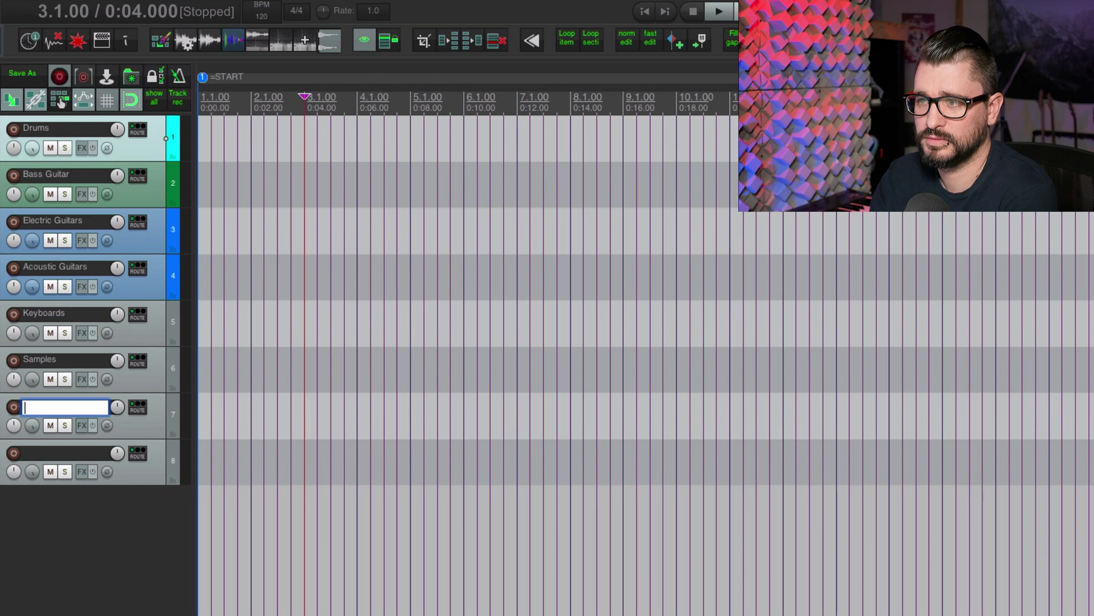
Name the seventh track Vocals and the eighth track Background Vocals.
{"action": "type", "text": "Vocals"}
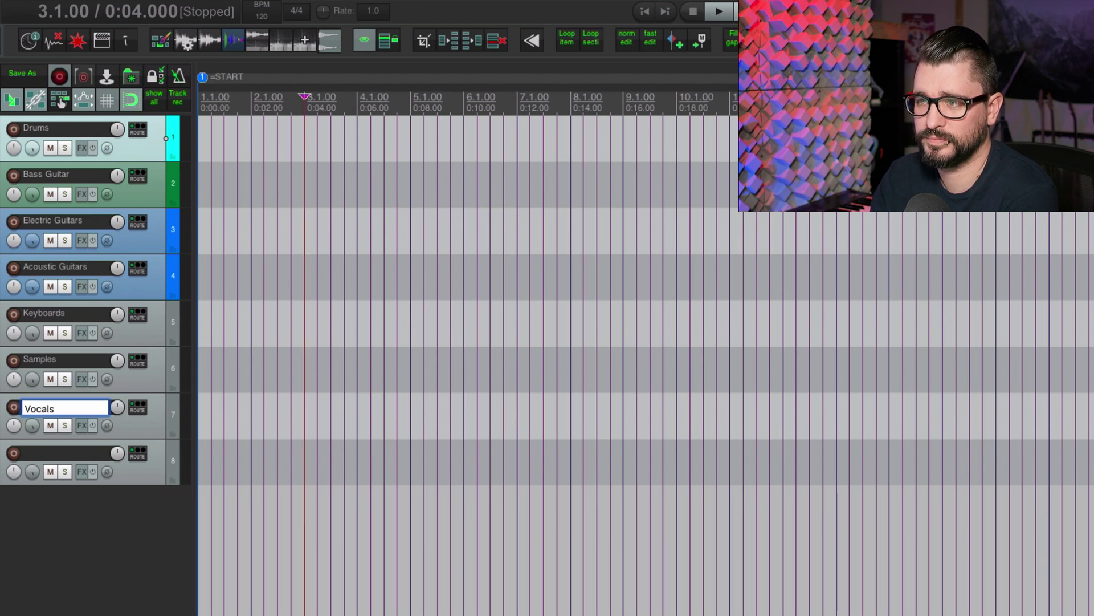
{"action": "key", "text": "Tab"}
{"action": "type", "text": "Bckg"}
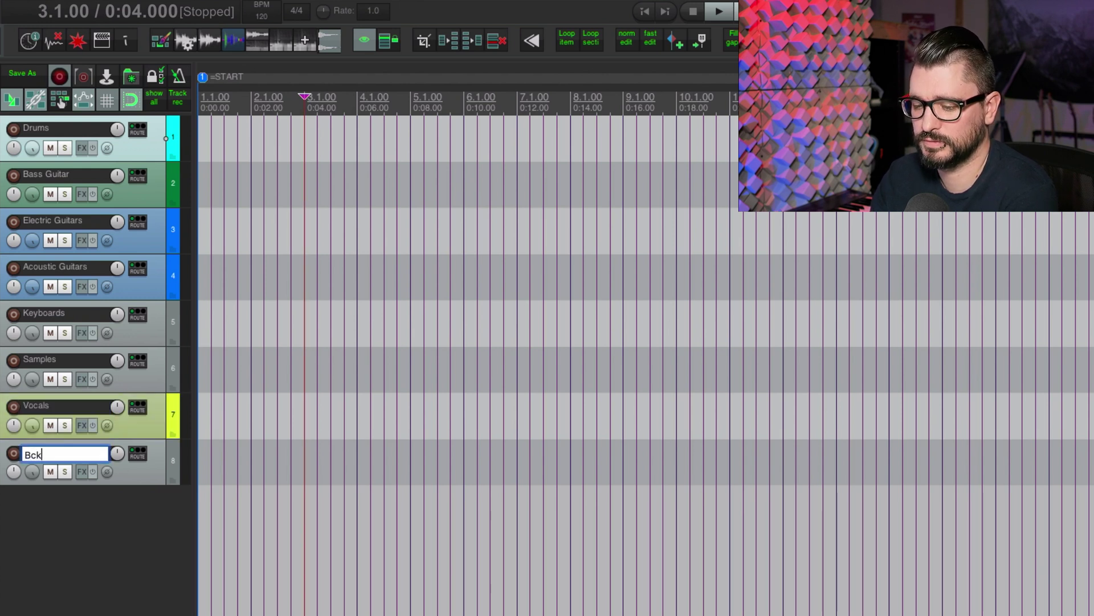
{"action": "key", "text": "BackSpace"}
{"action": "key", "text": "BackSpace"}
{"action": "key", "text": "BackSpace"}
{"action": "type", "text": "ackground Vocals"}
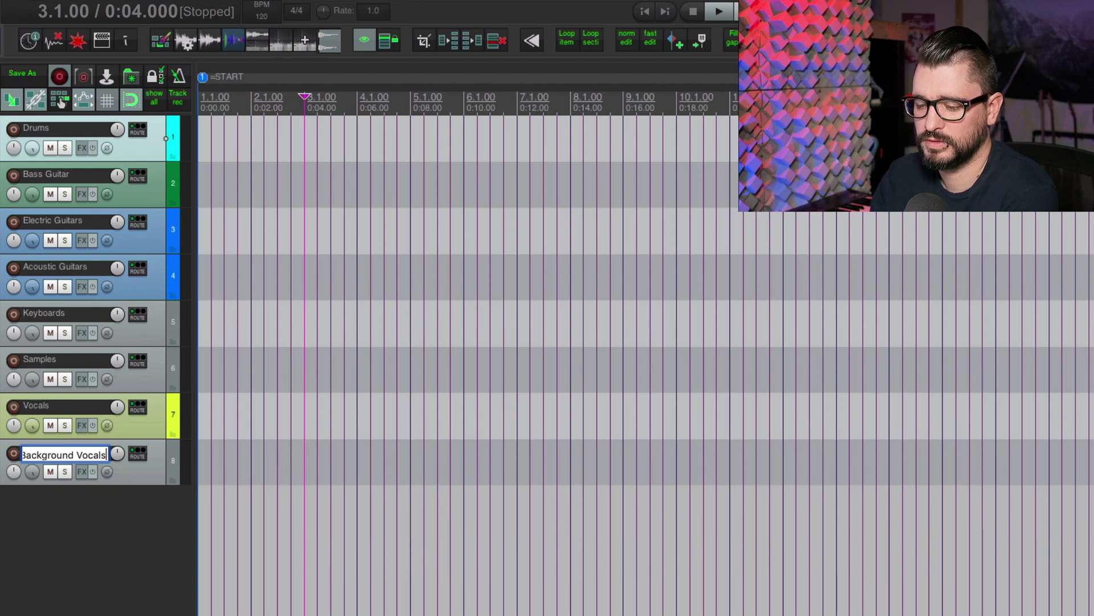
{"action": "key", "text": "Return"}
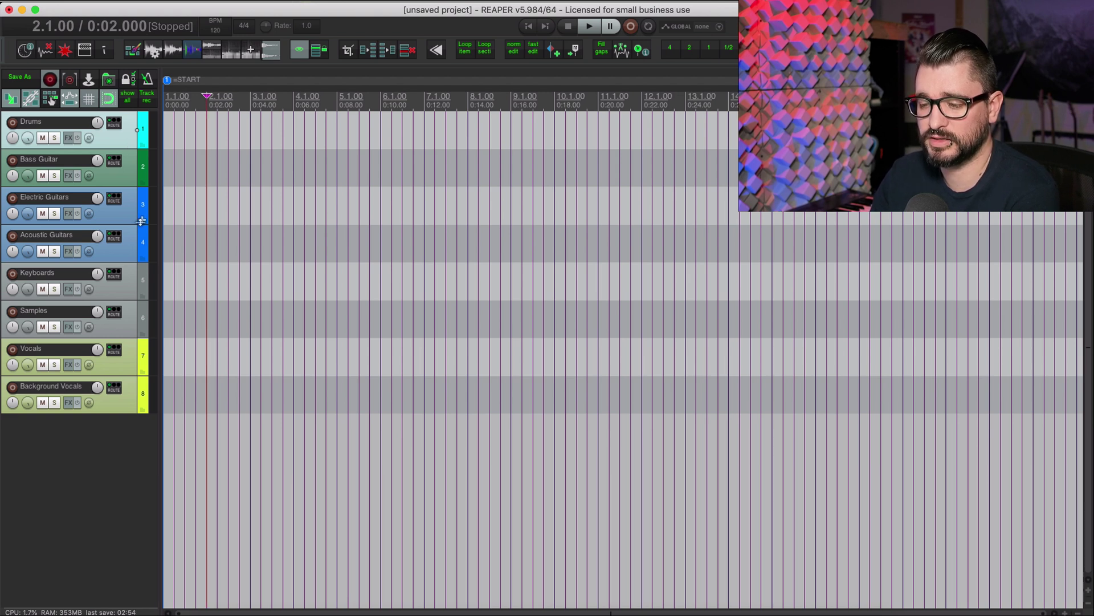
Examine the SWS Auto Color/Icon/Layout rules that colour tracks by name, such as the drum rule.
{"action": "left_click", "coordinate": [381, 1]}
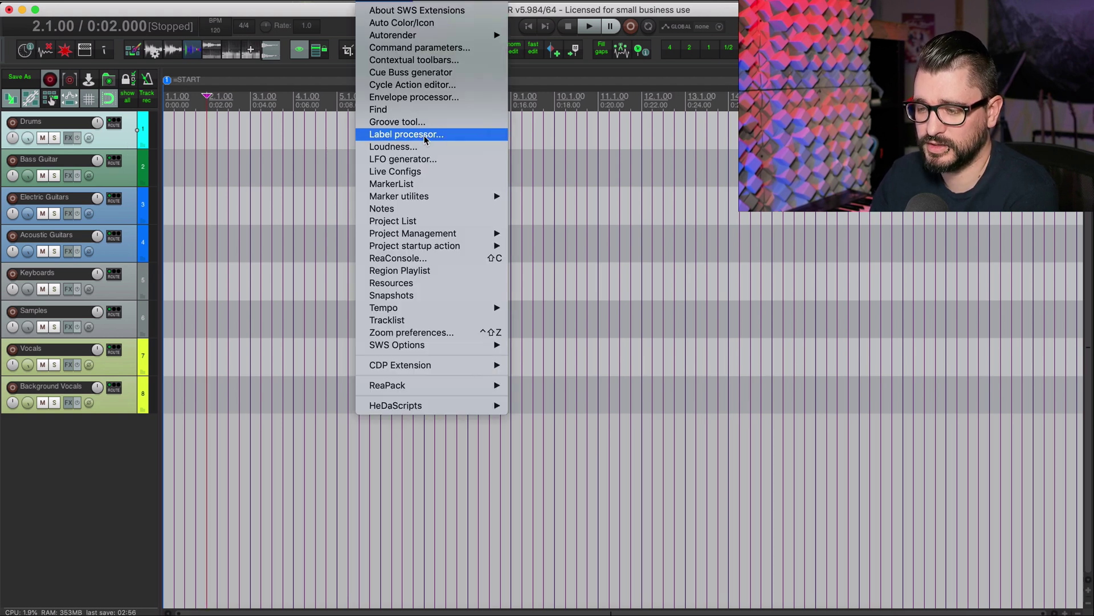
{"action": "left_click", "coordinate": [428, 25]}
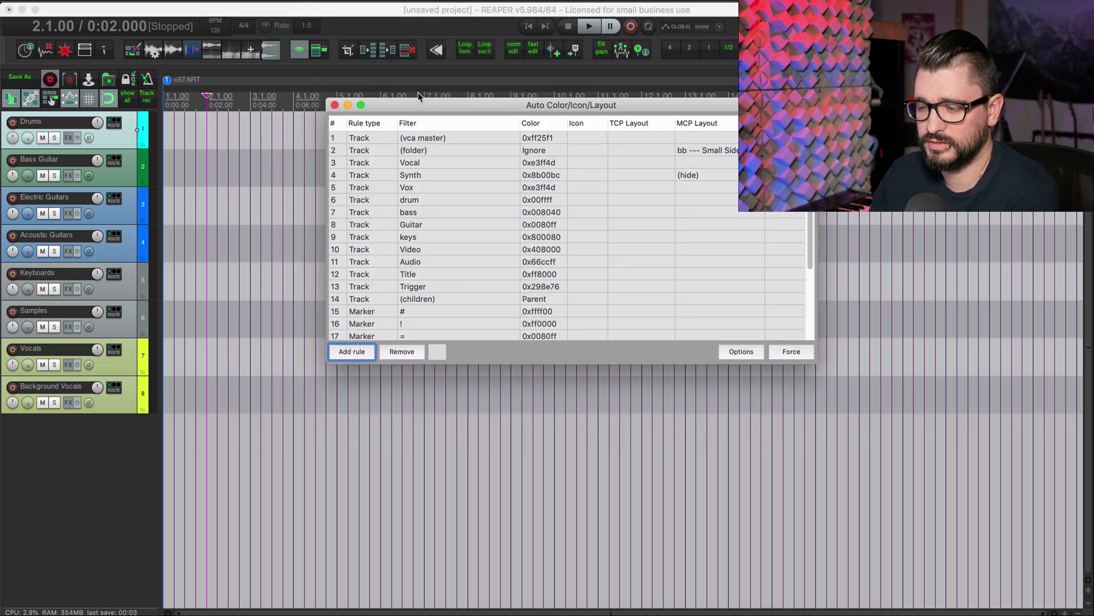
{"action": "scroll", "coordinate": [444, 191], "scroll_direction": "down", "scroll_amount": 1}
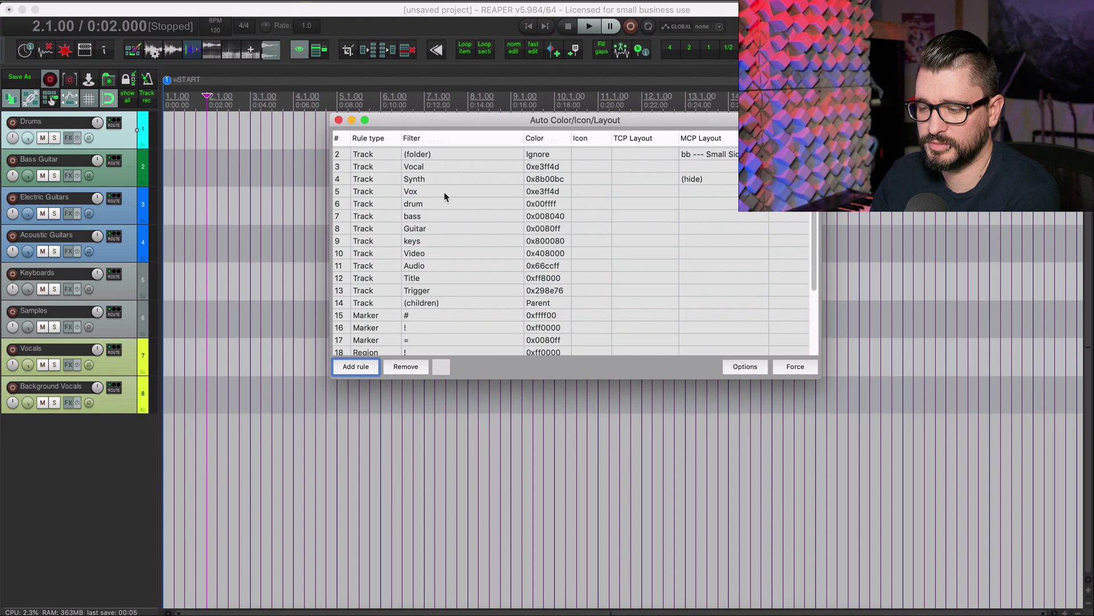
{"action": "left_click", "coordinate": [425, 180]}
{"action": "left_click", "coordinate": [441, 190]}
{"action": "key", "text": "Down"}
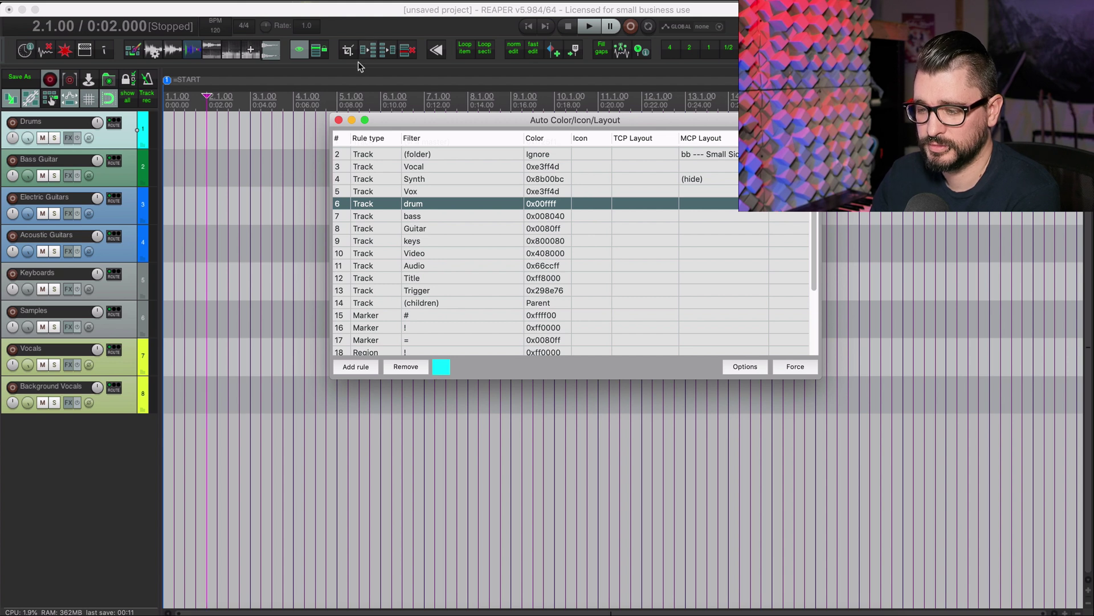
{"action": "left_click", "coordinate": [338, 120]}
Append "Bus" to the names of the first seven tracks, from Drums through Vocals.
{"action": "key", "text": "F2"}
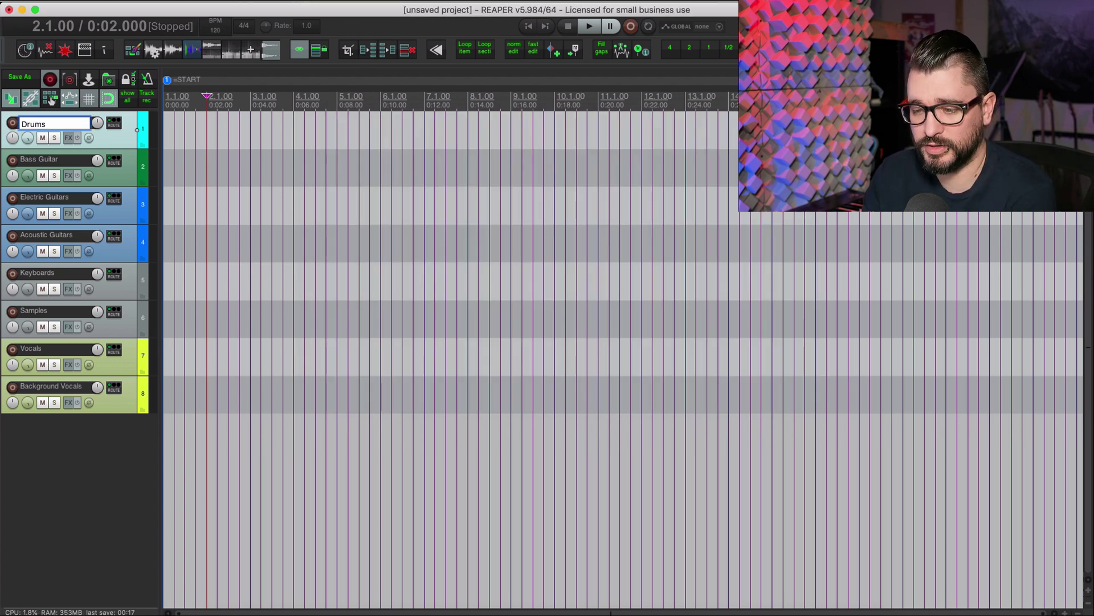
{"action": "type", "text": "Bus"}
{"action": "key", "text": "Tab"}
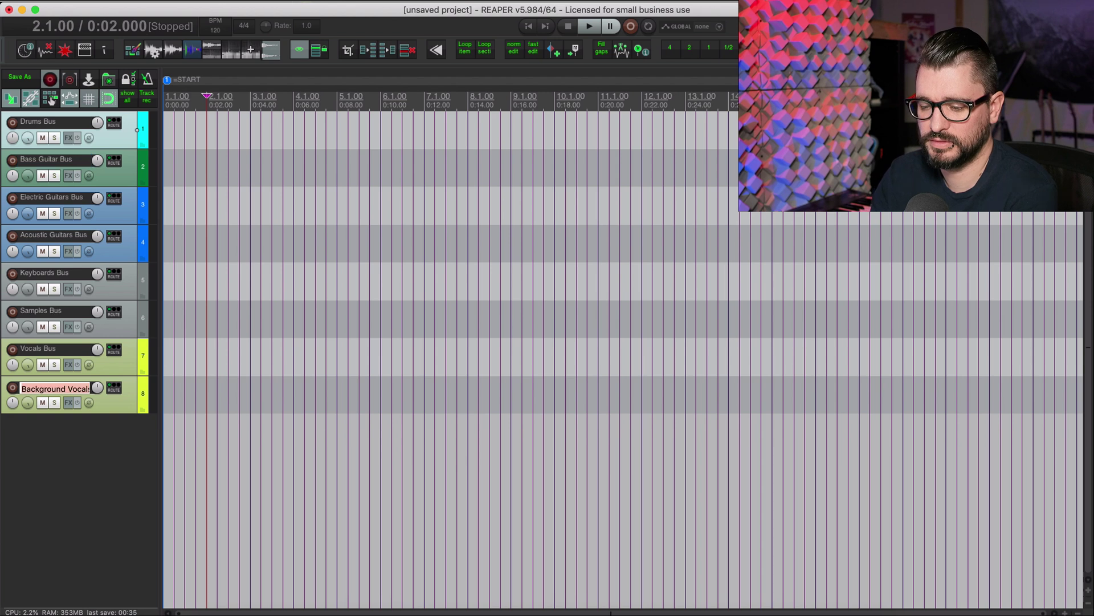
Rename the Background Vocals track as BG Vox and nest it inside the Vocals Bus track as a child.
{"action": "key", "text": "Right"}
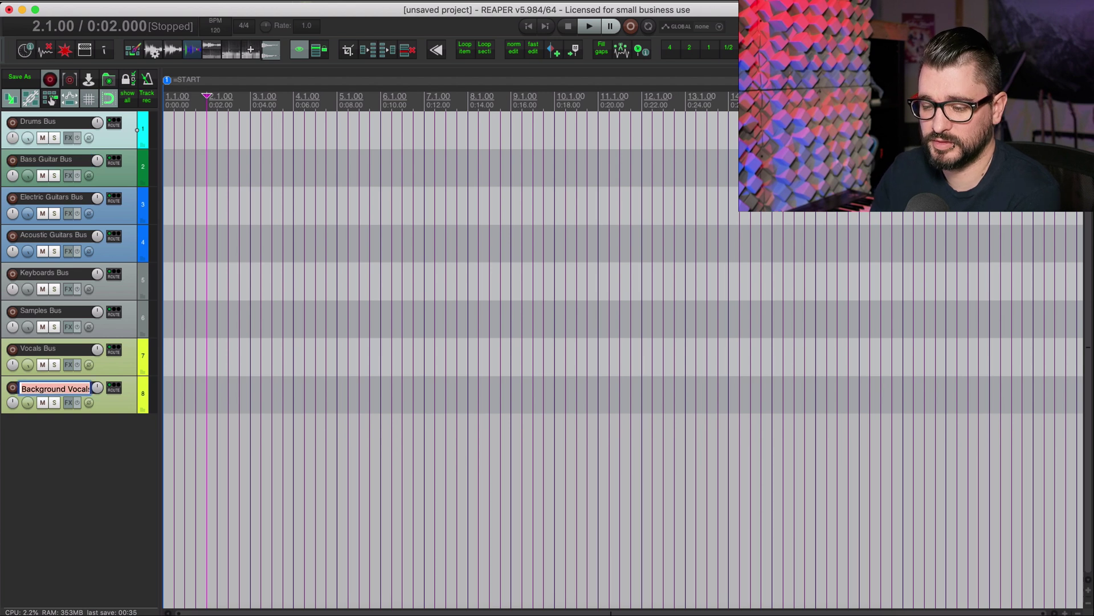
{"action": "key", "text": "super+a"}
{"action": "type", "text": "BG Vox"}
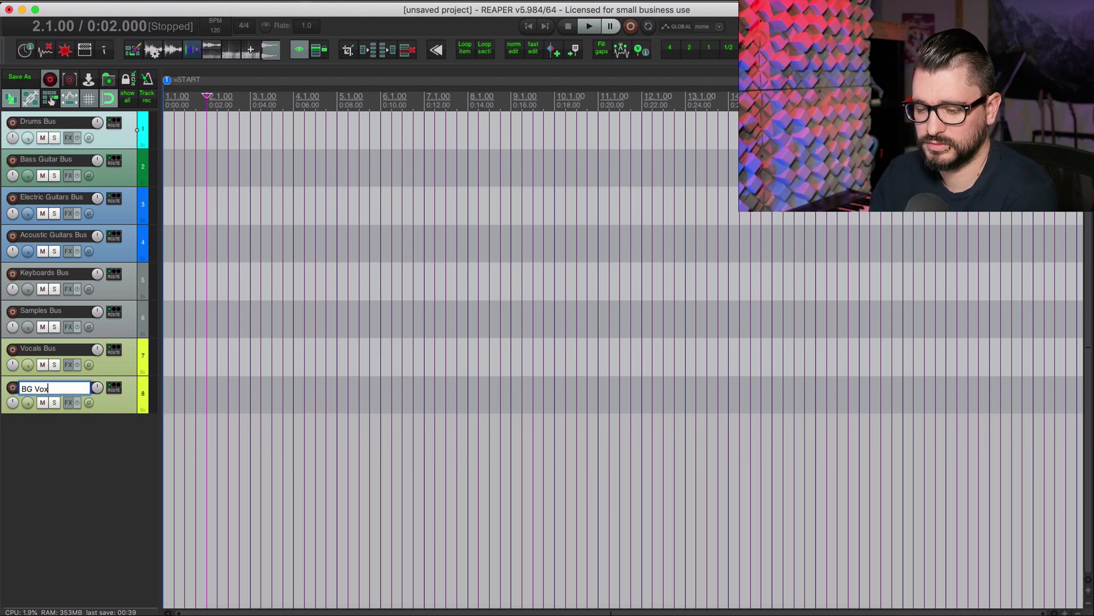
{"action": "type", "text": " B"}
{"action": "key", "text": "BackSpace"}
{"action": "key", "text": "BackSpace"}
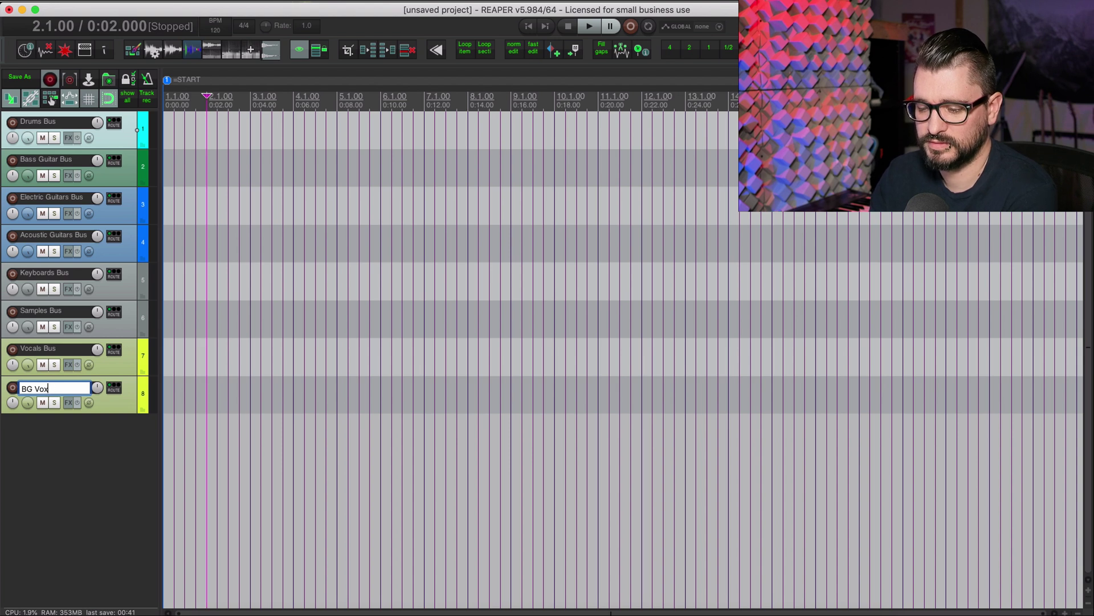
{"action": "key", "text": "Return"}
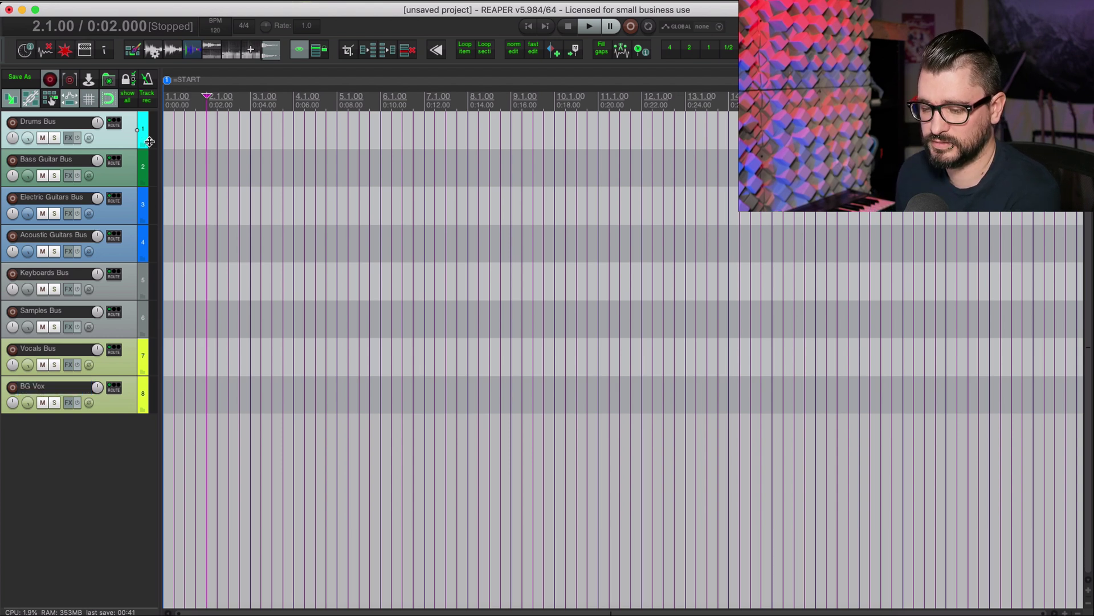
{"action": "left_click", "coordinate": [121, 408]}
{"action": "left_click_drag", "start_coordinate": [117, 400], "coordinate": [124, 356]}
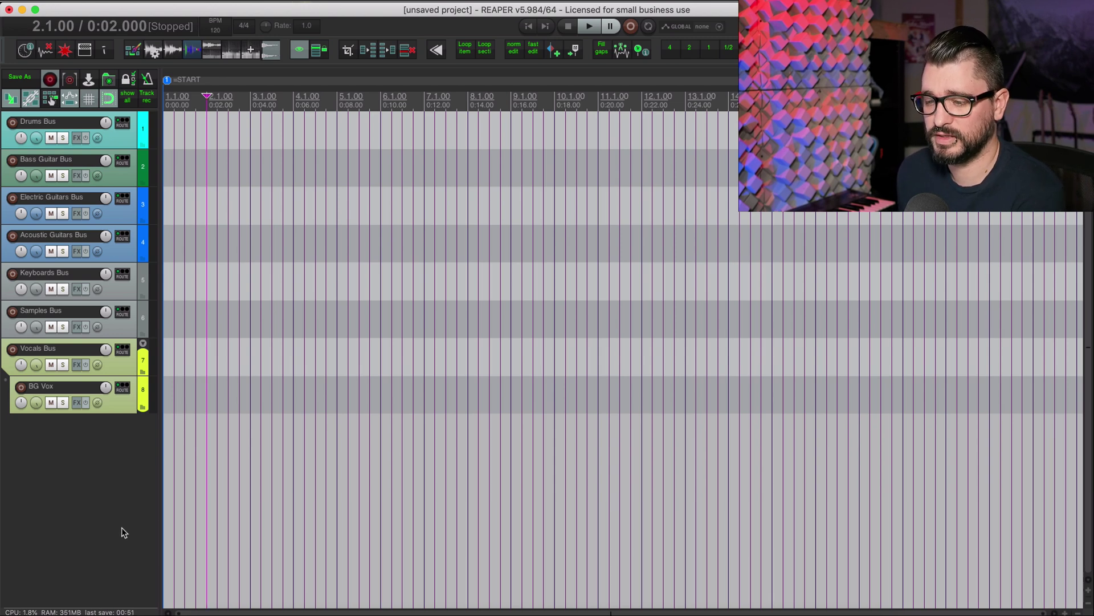
Show the mixer and add the TR5 Bus Compressor from the Compressor plugins to the Drums Bus.
{"action": "key", "text": "super+m"}
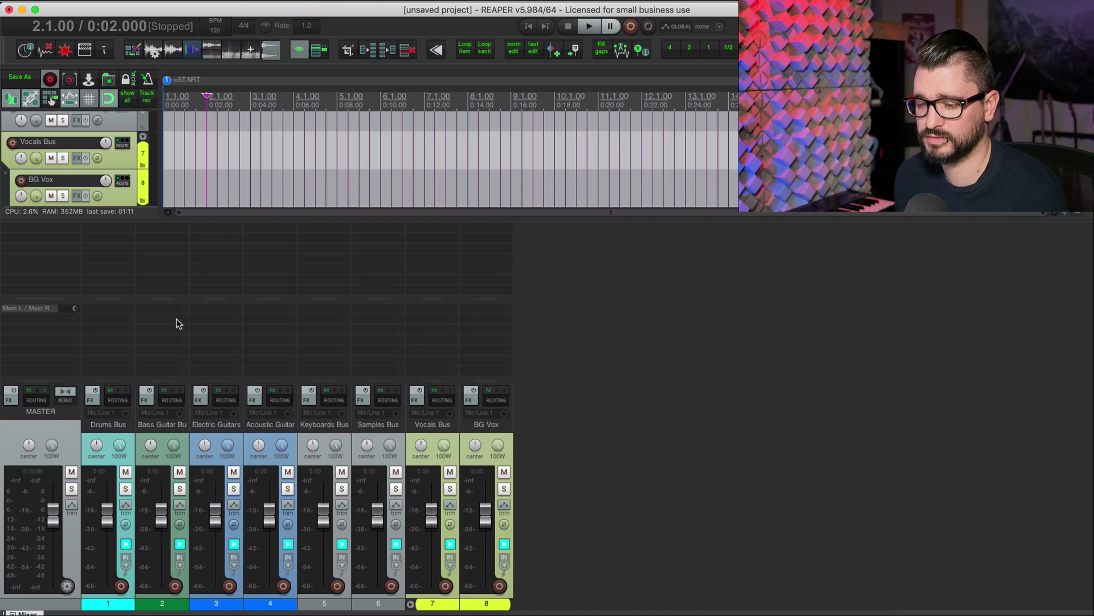
{"action": "double_click", "coordinate": [113, 227]}
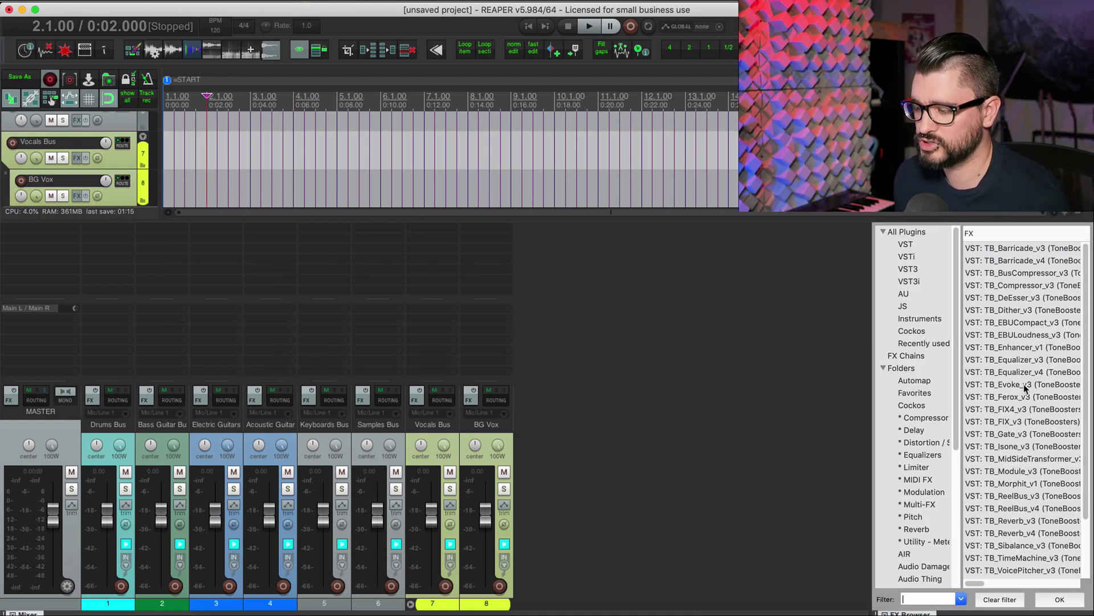
{"action": "left_click", "coordinate": [927, 419]}
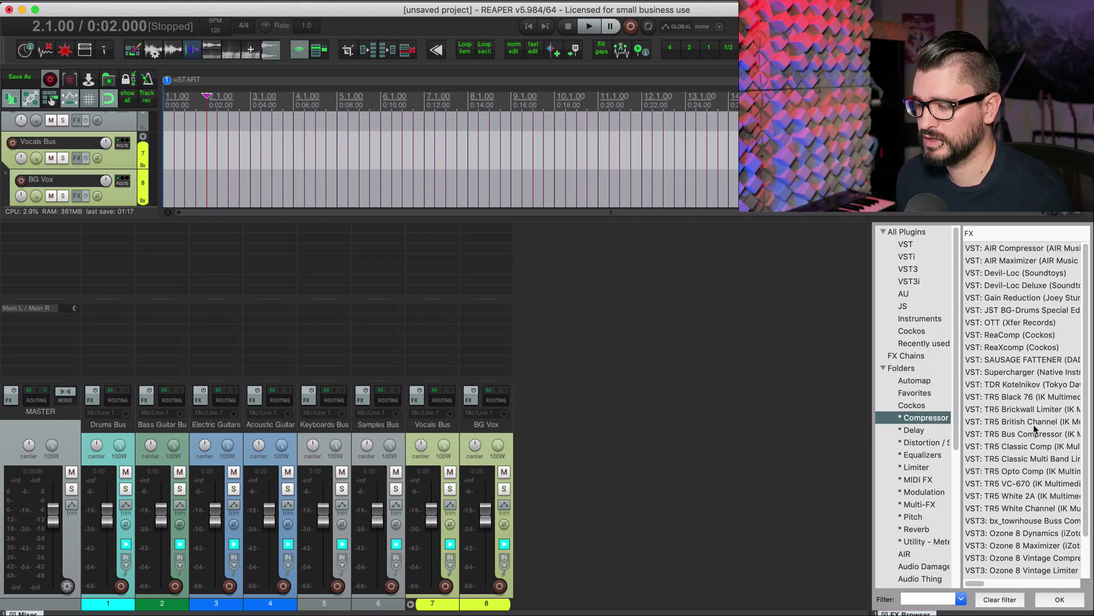
{"action": "scroll", "coordinate": [1031, 419], "scroll_direction": "down", "scroll_amount": 2}
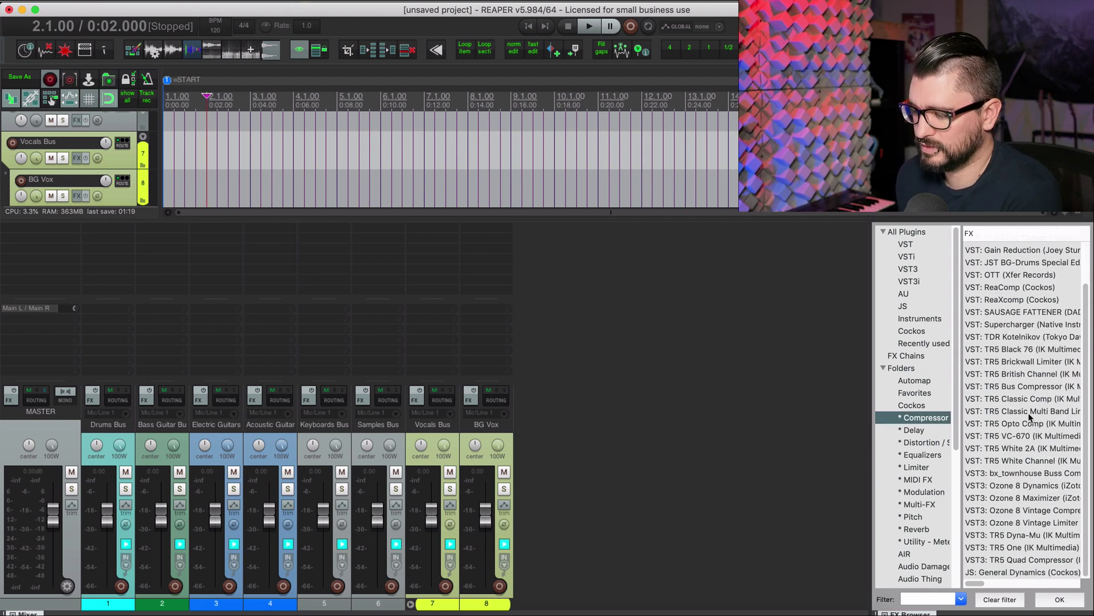
{"action": "left_click", "coordinate": [1025, 386]}
{"action": "left_click_drag", "start_coordinate": [1019, 389], "coordinate": [115, 238]}
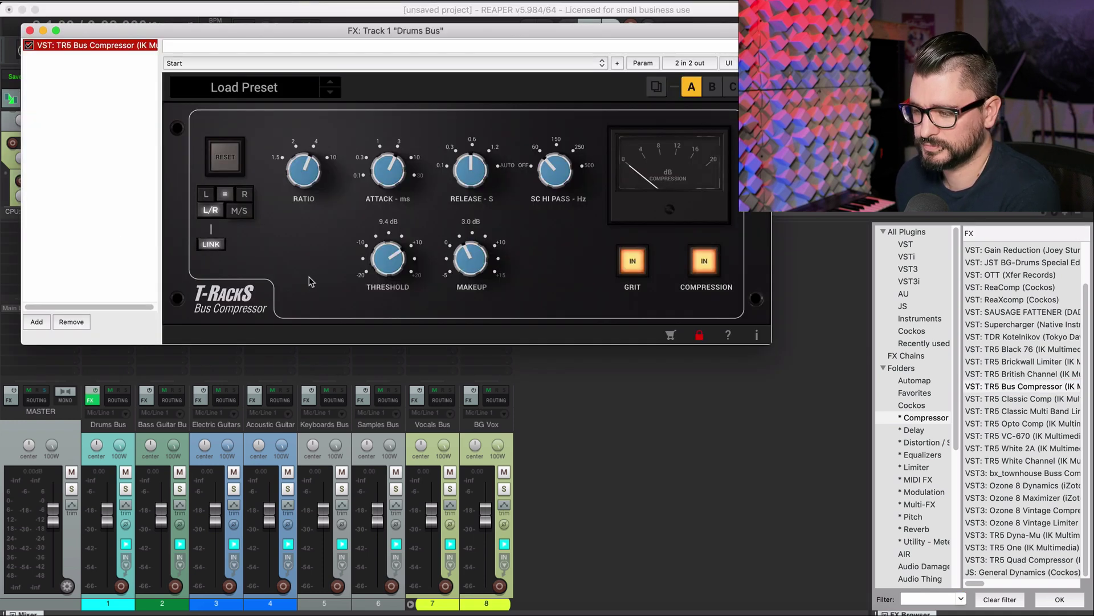
{"action": "left_click", "coordinate": [1005, 473]}
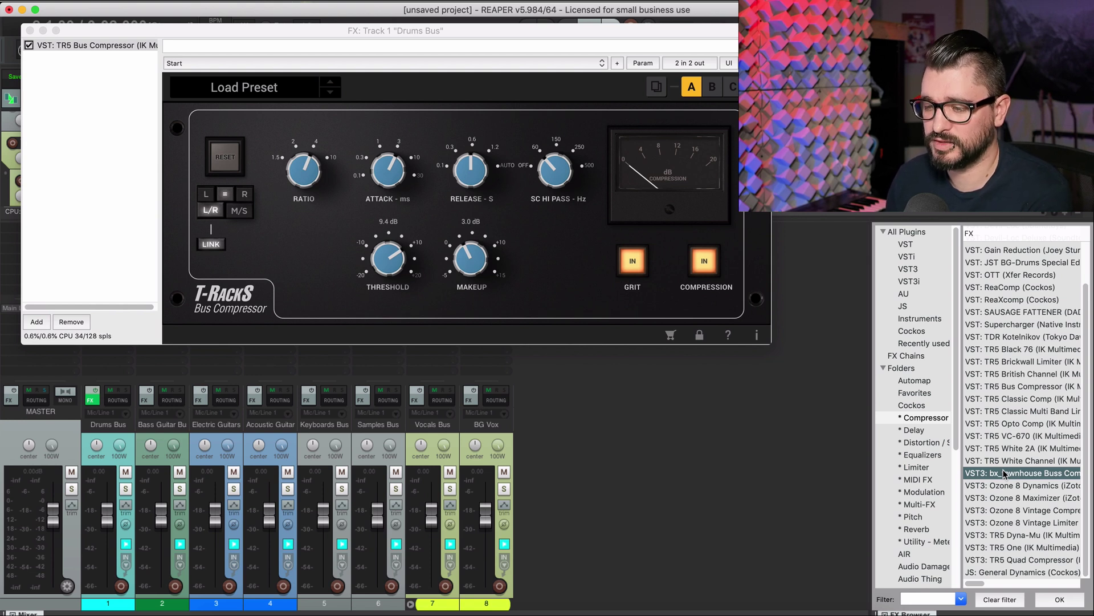
{"action": "left_click", "coordinate": [290, 240]}
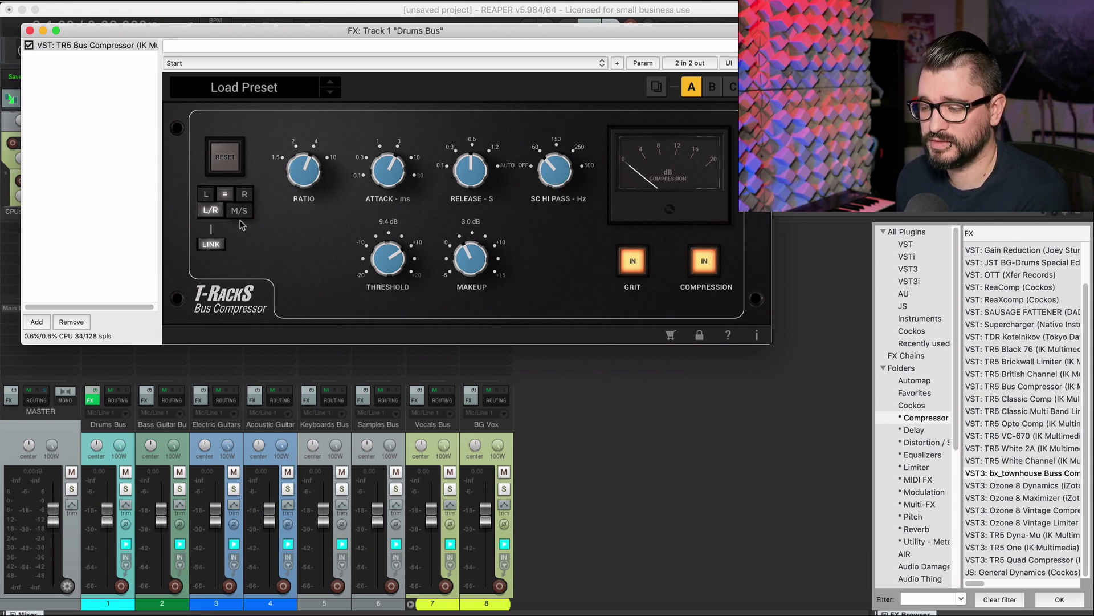
Add the bx_townhouse Buss Compressor to the Drums Bus and look through its list of presets.
{"action": "left_click_drag", "start_coordinate": [978, 473], "coordinate": [89, 153]}
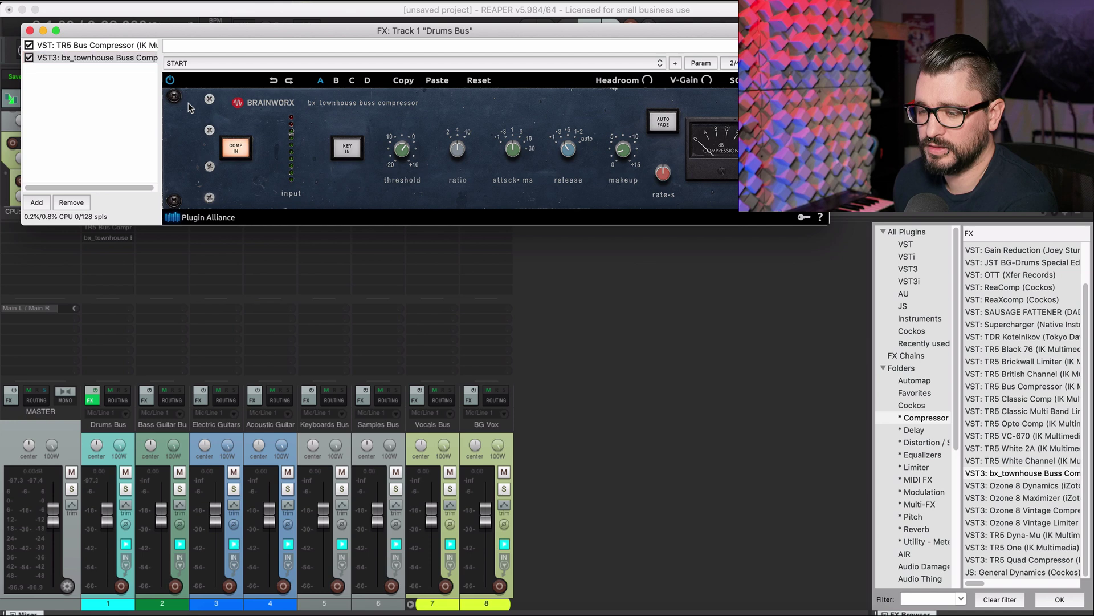
{"action": "left_click", "coordinate": [200, 64]}
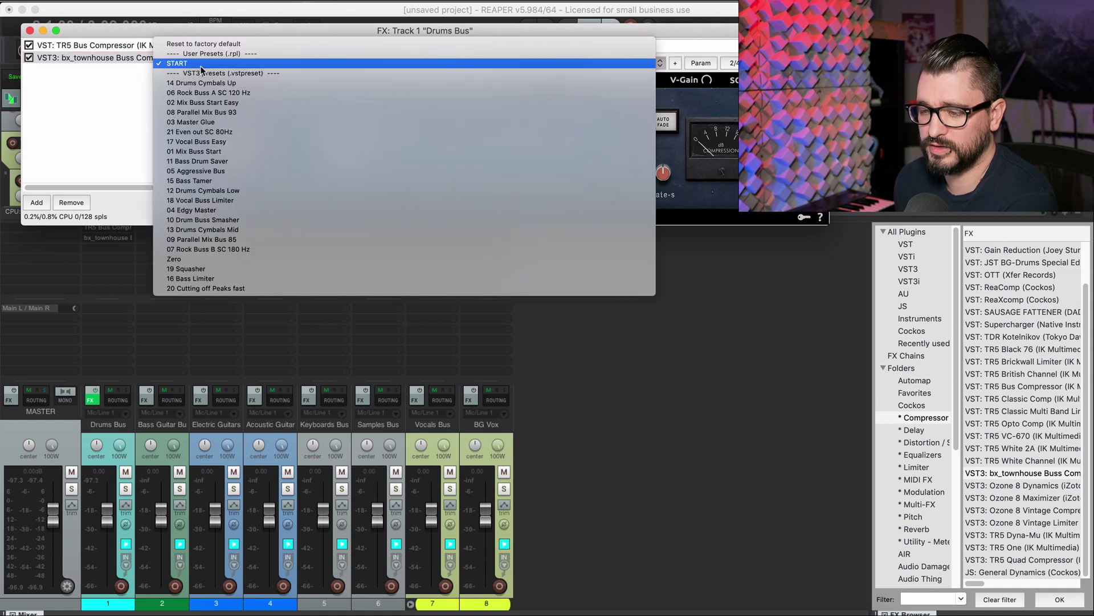
{"action": "left_click", "coordinate": [131, 104]}
{"action": "left_click", "coordinate": [120, 47]}
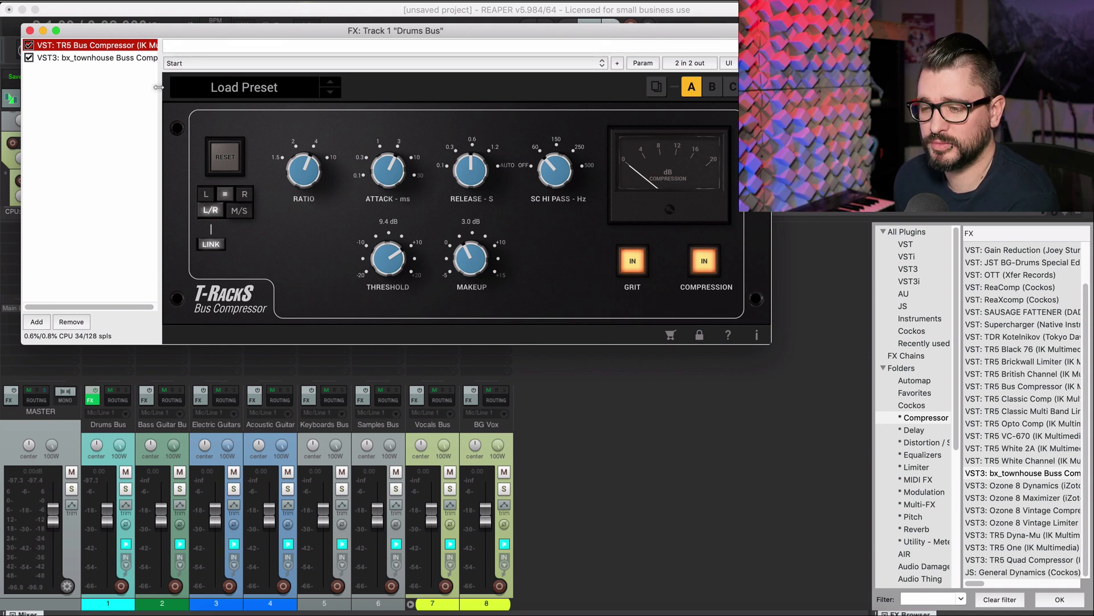
Bypass both compressors on the Drums Bus and close its effects window.
{"action": "left_click", "coordinate": [30, 58]}
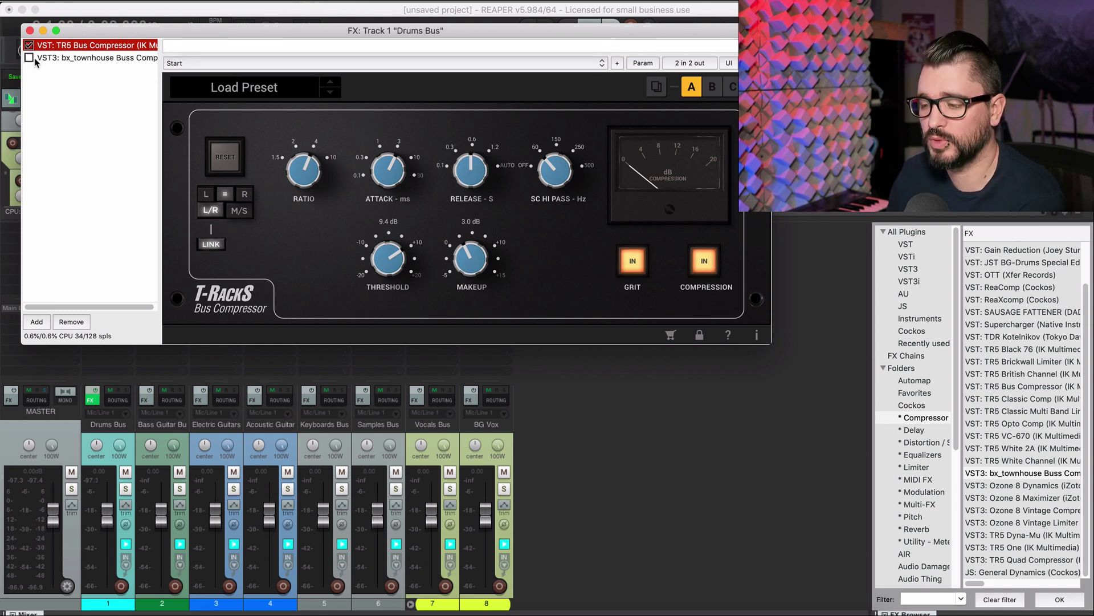
{"action": "left_click_drag", "start_coordinate": [90, 34], "coordinate": [265, 71]}
{"action": "left_click", "coordinate": [204, 81]}
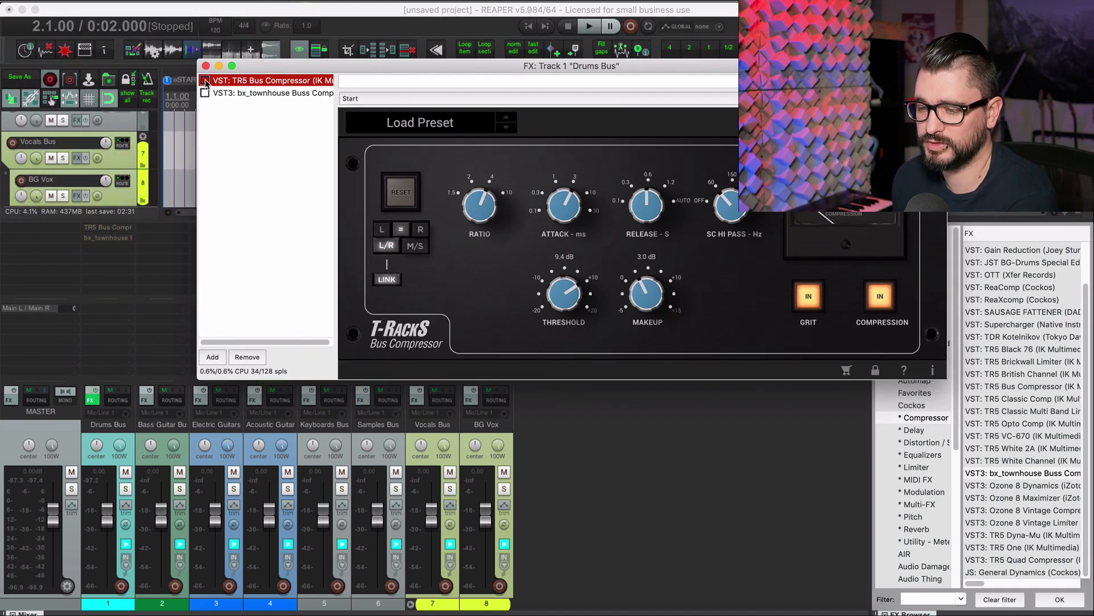
{"action": "left_click", "coordinate": [206, 66]}
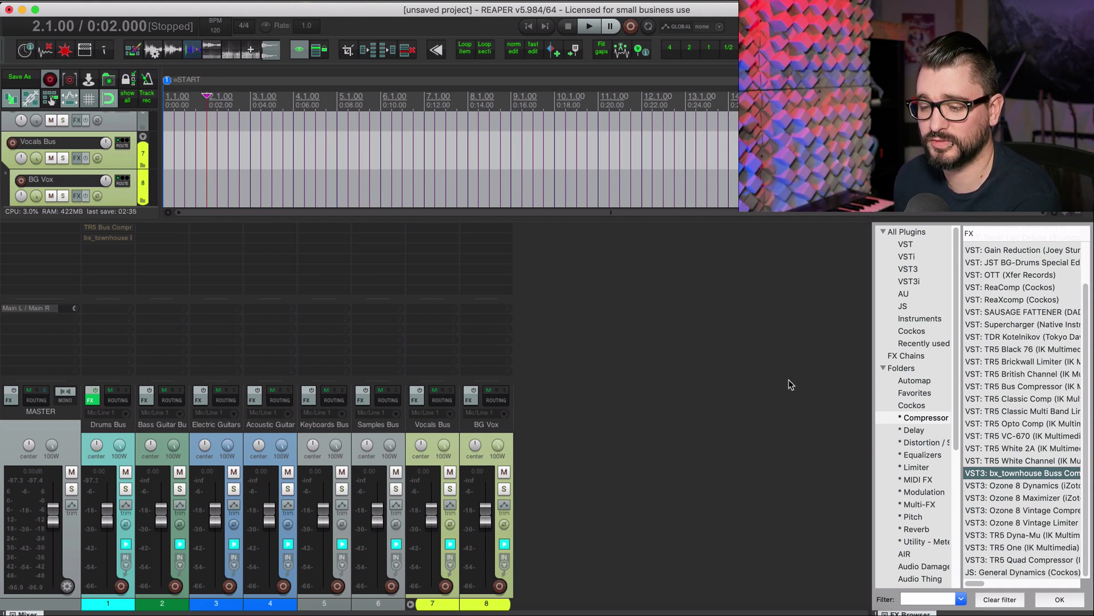
Widen the FX browser and add the Sie-Q from the Equalizers plugins to the Drums Bus.
{"action": "left_click_drag", "start_coordinate": [872, 468], "coordinate": [754, 470]}
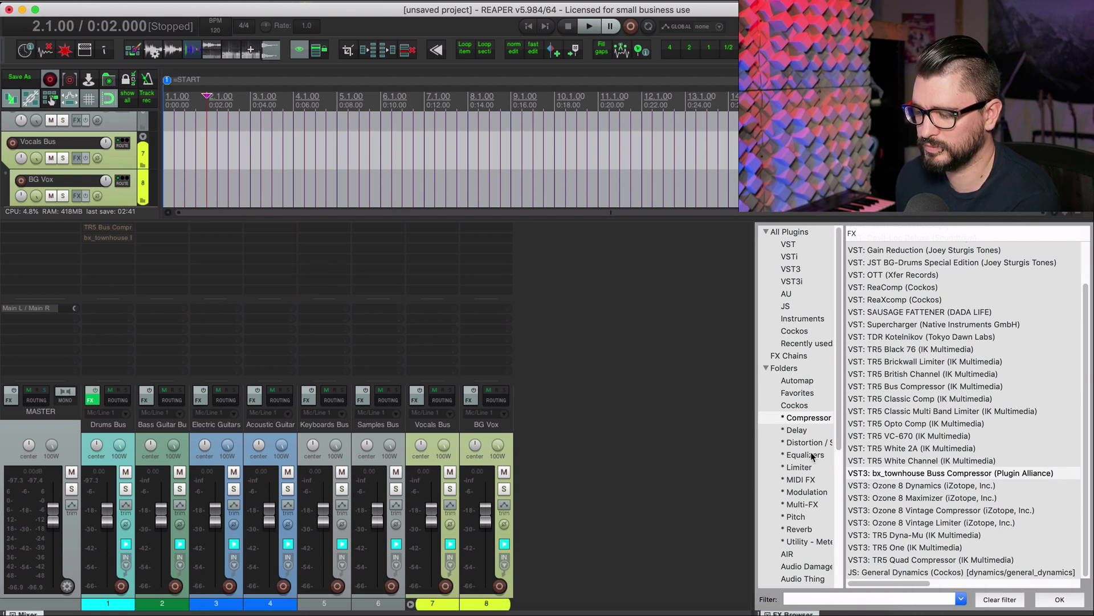
{"action": "left_click", "coordinate": [813, 454]}
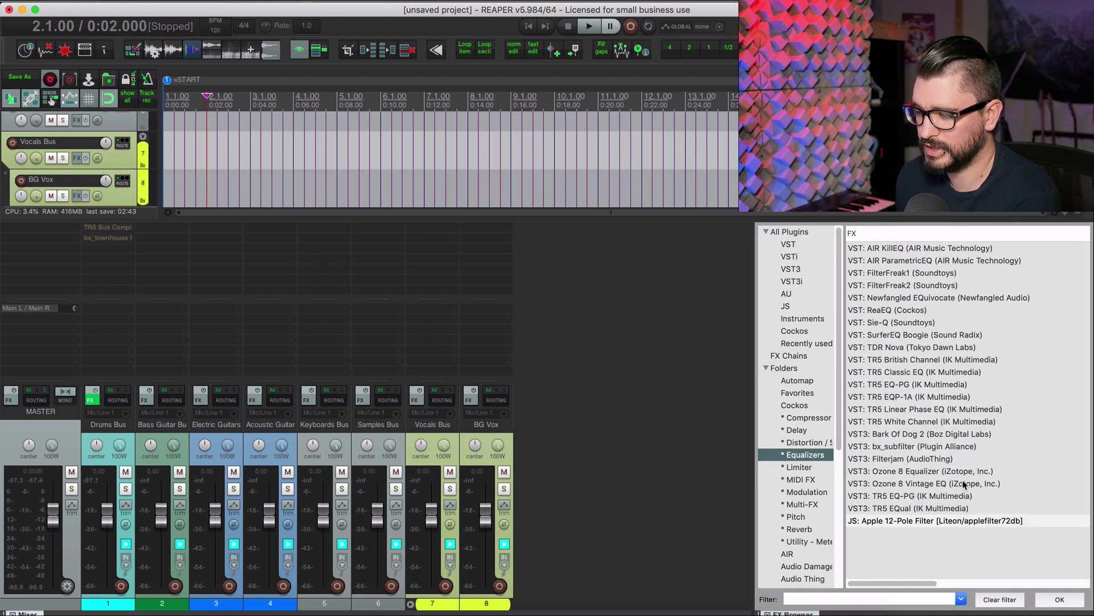
{"action": "left_click", "coordinate": [892, 323]}
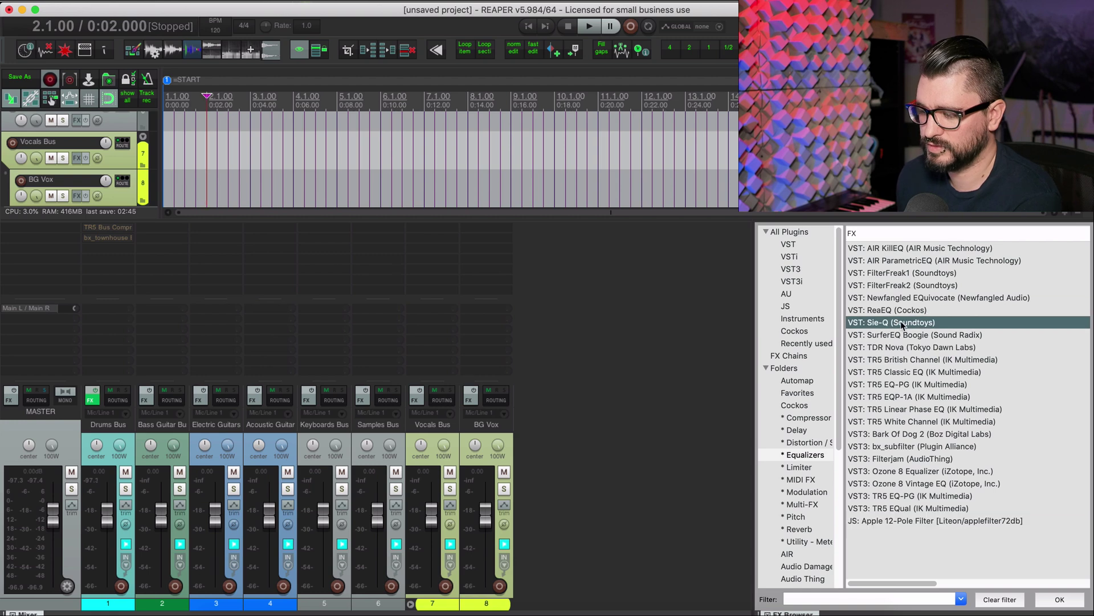
{"action": "left_click_drag", "start_coordinate": [902, 326], "coordinate": [128, 258]}
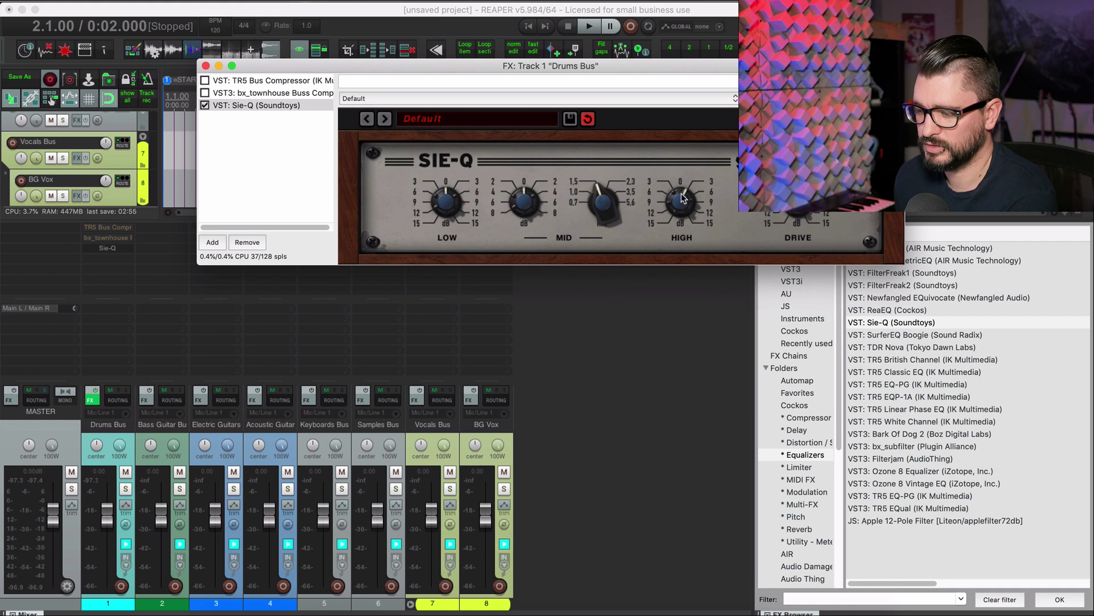
Boost the Sie-Q's low band to 1.8 dB and high band to 2.4 dB, then close the Drums Bus effects window.
{"action": "left_click_drag", "start_coordinate": [449, 211], "coordinate": [451, 246]}
{"action": "left_click_drag", "start_coordinate": [683, 205], "coordinate": [682, 209]}
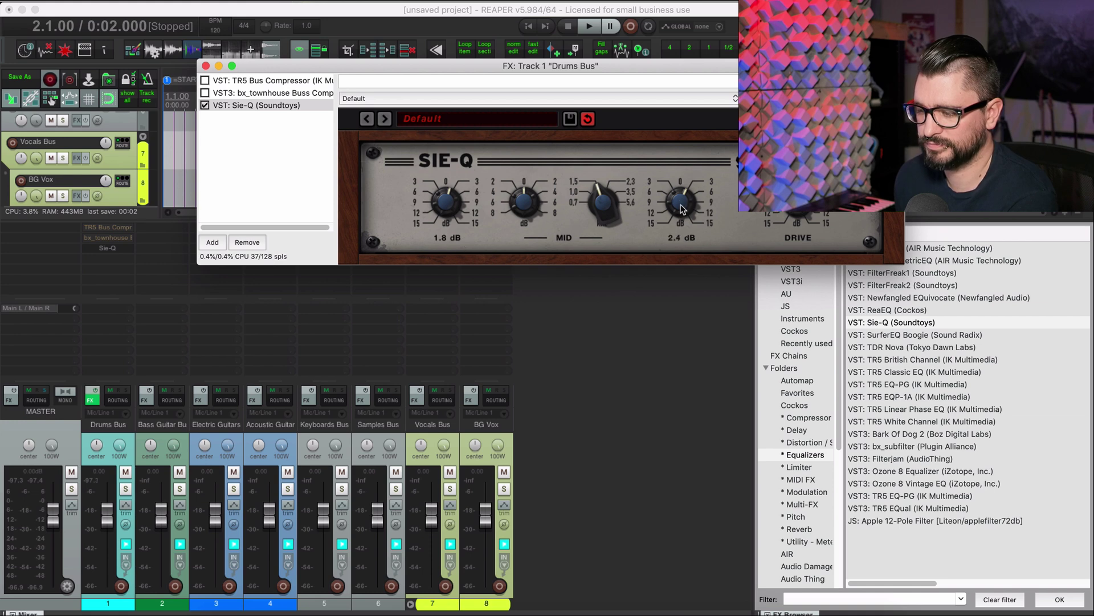
{"action": "left_click", "coordinate": [275, 167]}
{"action": "left_click", "coordinate": [206, 66]}
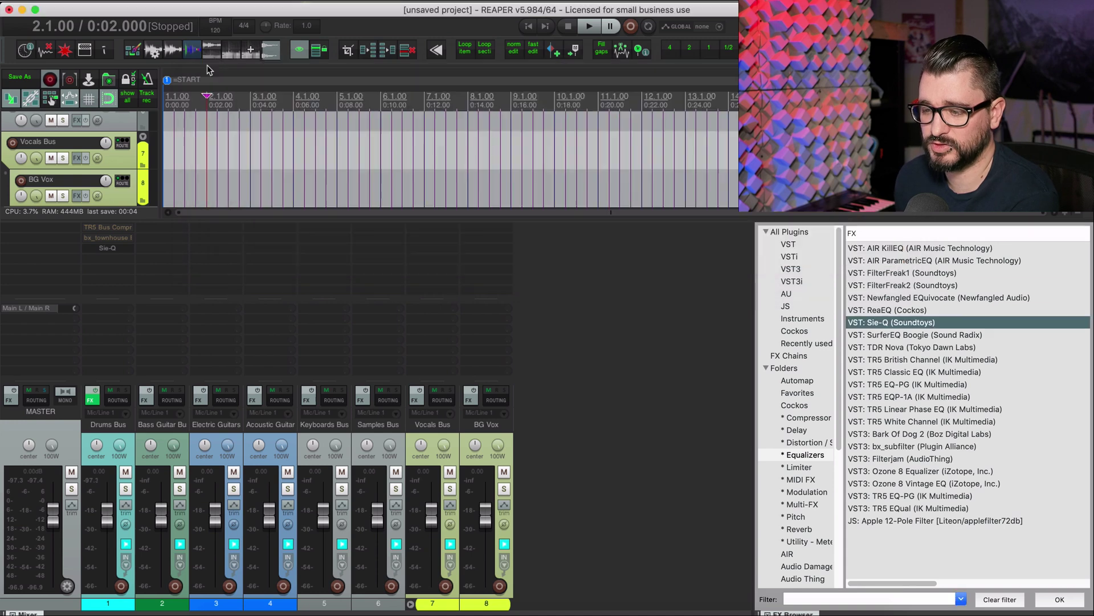
{"action": "left_click", "coordinate": [613, 301]}
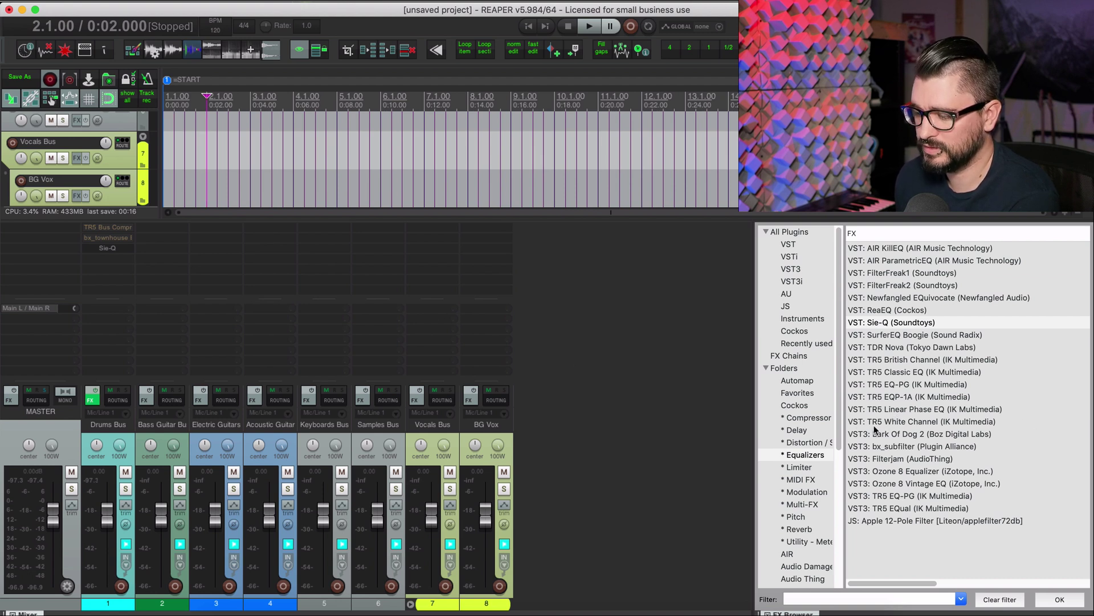
Add the TR5 White 2A from the Compressor plugins to the Bass Guitar Bus.
{"action": "left_click", "coordinate": [809, 418]}
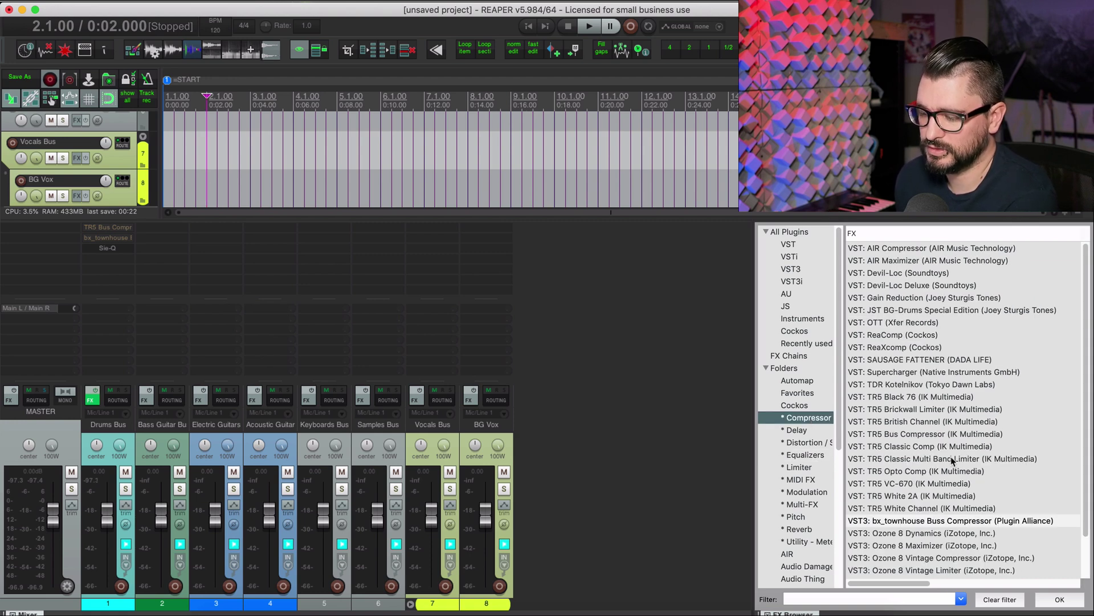
{"action": "scroll", "coordinate": [950, 458], "scroll_direction": "down", "scroll_amount": 3}
{"action": "left_click", "coordinate": [913, 470]}
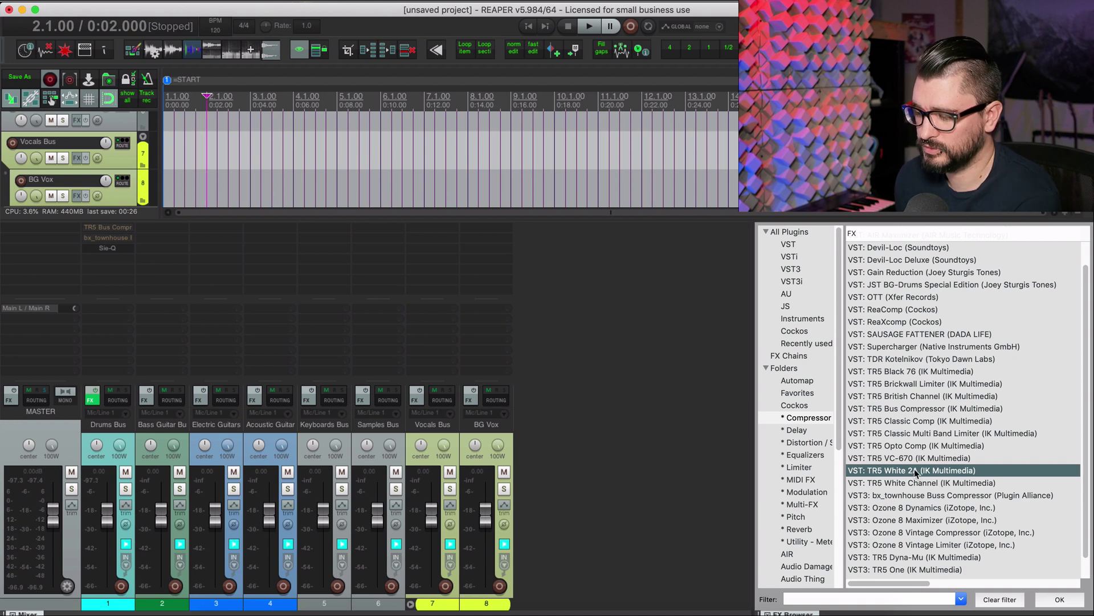
{"action": "scroll", "coordinate": [914, 469], "scroll_direction": "down", "scroll_amount": 1}
{"action": "left_click_drag", "start_coordinate": [160, 230], "coordinate": [159, 231]}
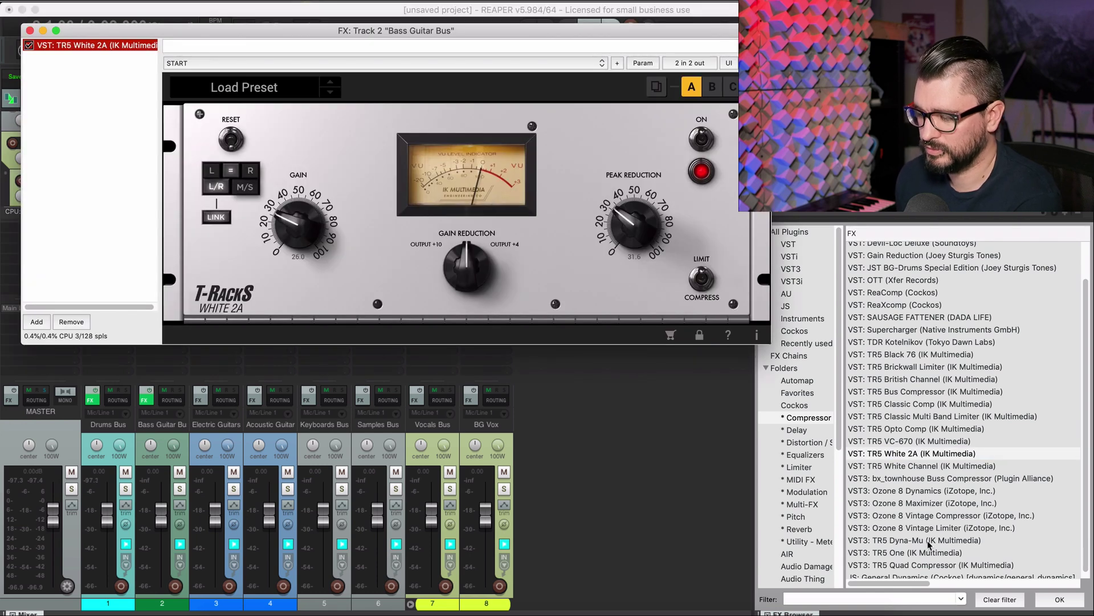
Add the TR5 Black 76 to the Bass Guitar Bus as a second compressor.
{"action": "scroll", "coordinate": [928, 543], "scroll_direction": "down", "scroll_amount": 1}
{"action": "scroll", "coordinate": [916, 539], "scroll_direction": "up", "scroll_amount": 3}
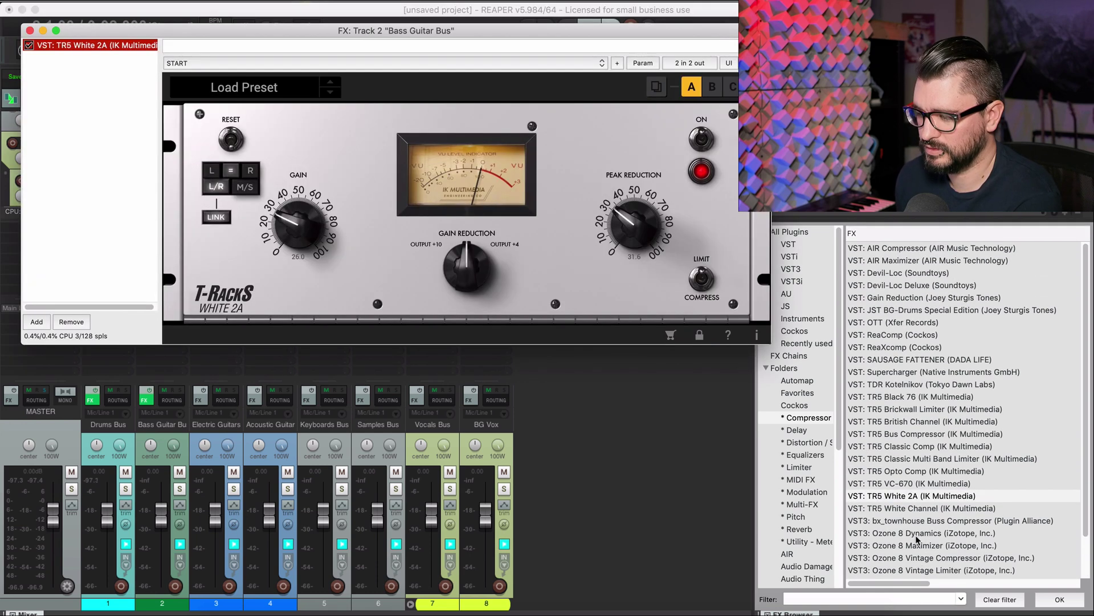
{"action": "scroll", "coordinate": [918, 538], "scroll_direction": "down", "scroll_amount": 1}
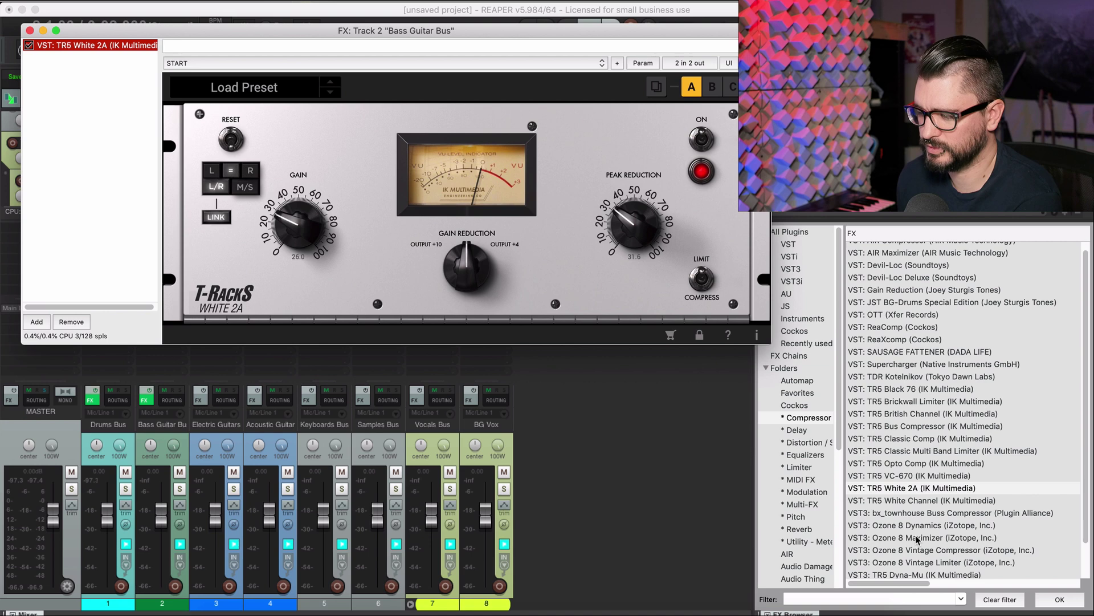
{"action": "left_click_drag", "start_coordinate": [905, 392], "coordinate": [120, 288]}
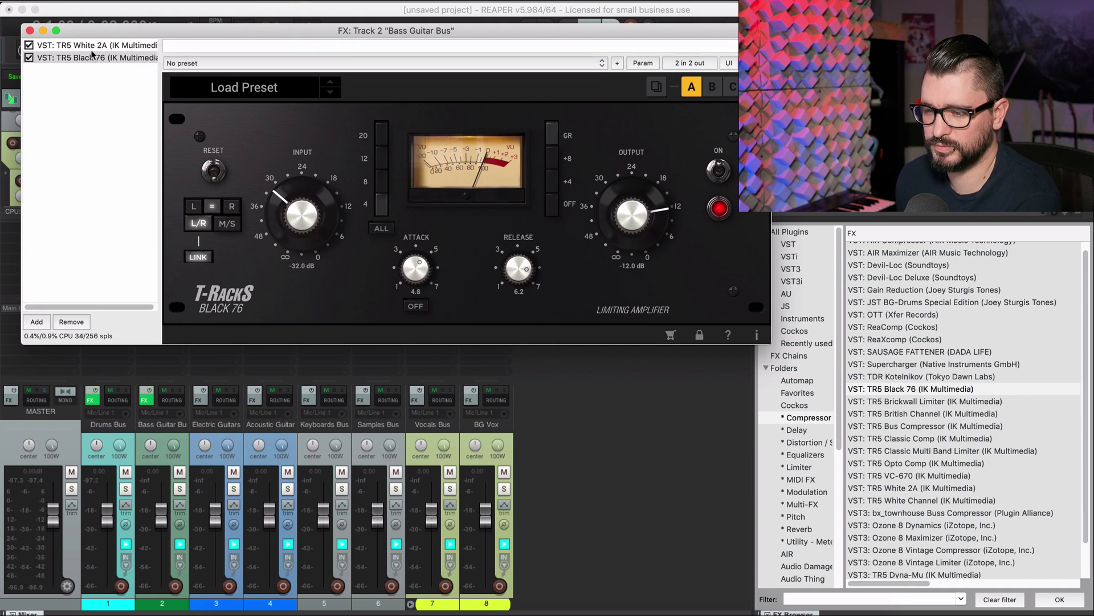
Check the White 2A's presets, bypass both compressors on the Bass Guitar Bus and close its effects window.
{"action": "left_click", "coordinate": [120, 46]}
{"action": "left_click", "coordinate": [201, 63]}
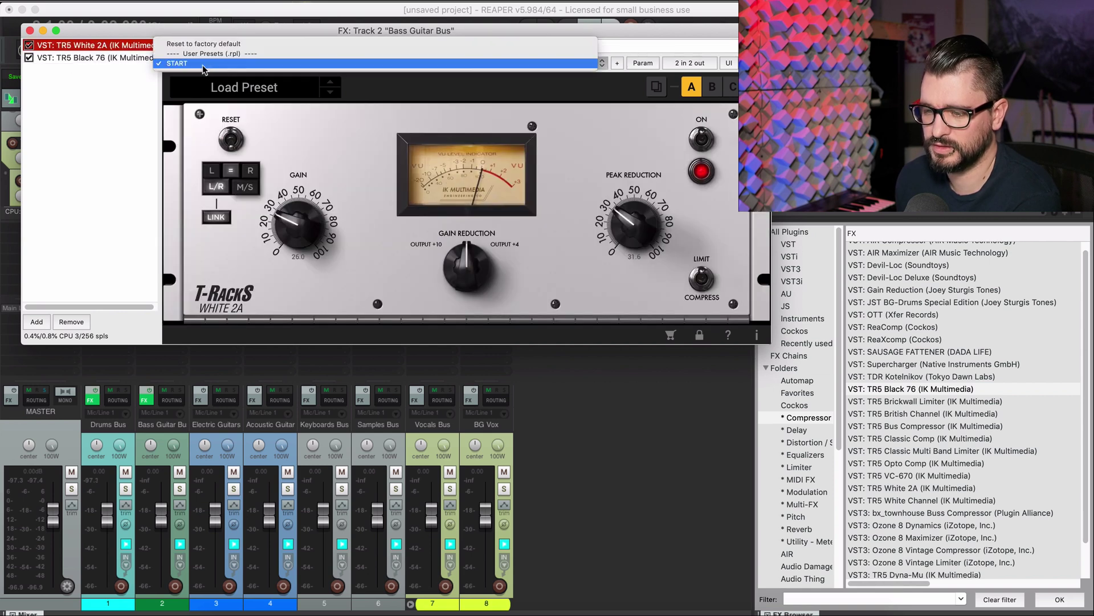
{"action": "left_click", "coordinate": [143, 101]}
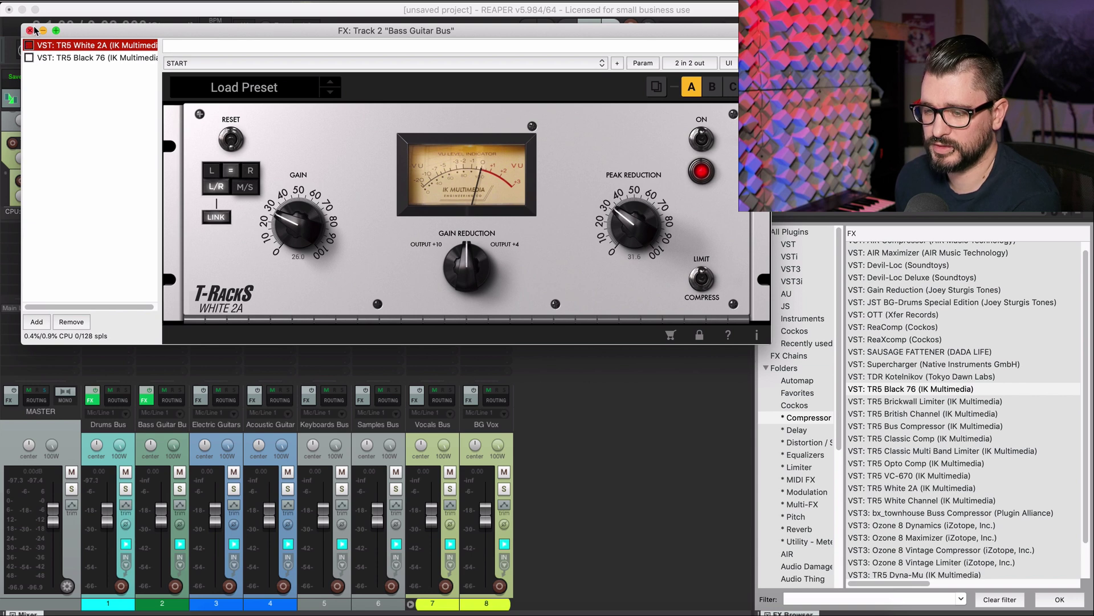
{"action": "left_click", "coordinate": [30, 30]}
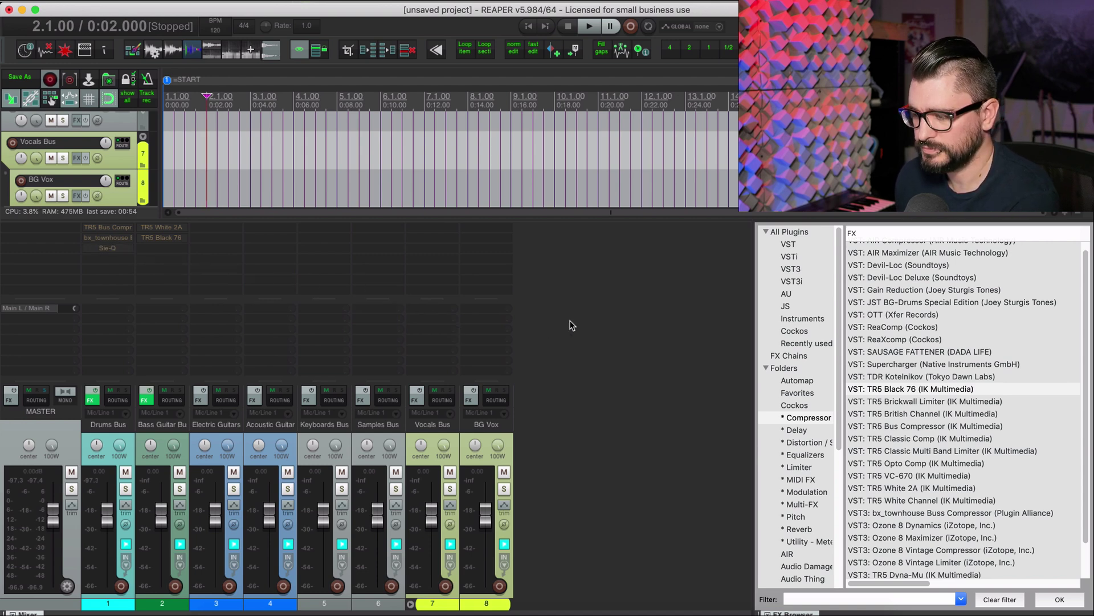
Add ReaEQ to the Bass Guitar Bus and close its effects window.
{"action": "left_click", "coordinate": [162, 440]}
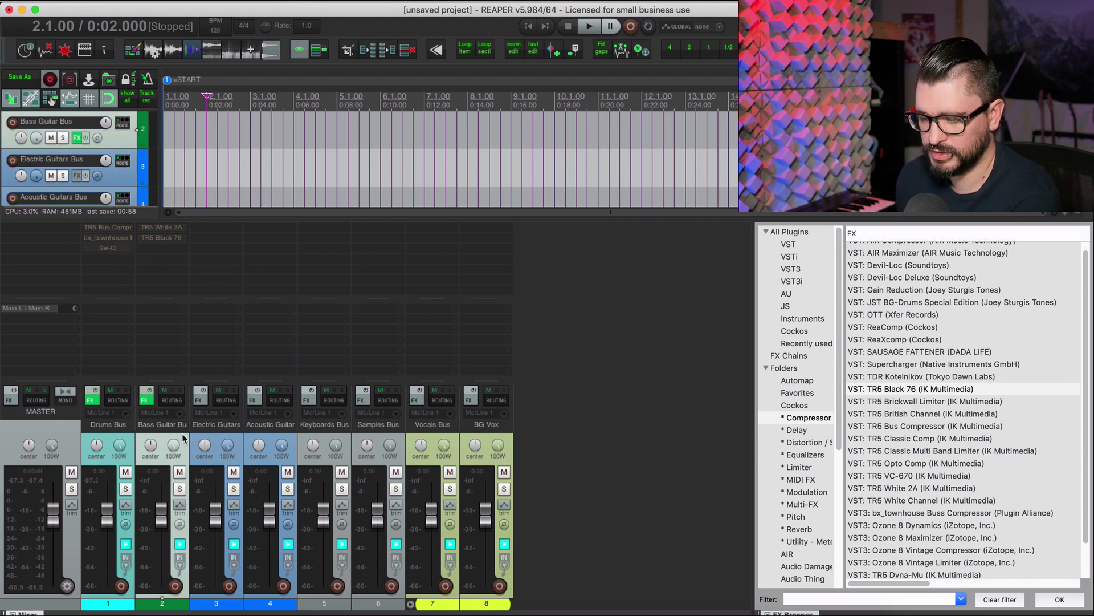
{"action": "key", "text": "e"}
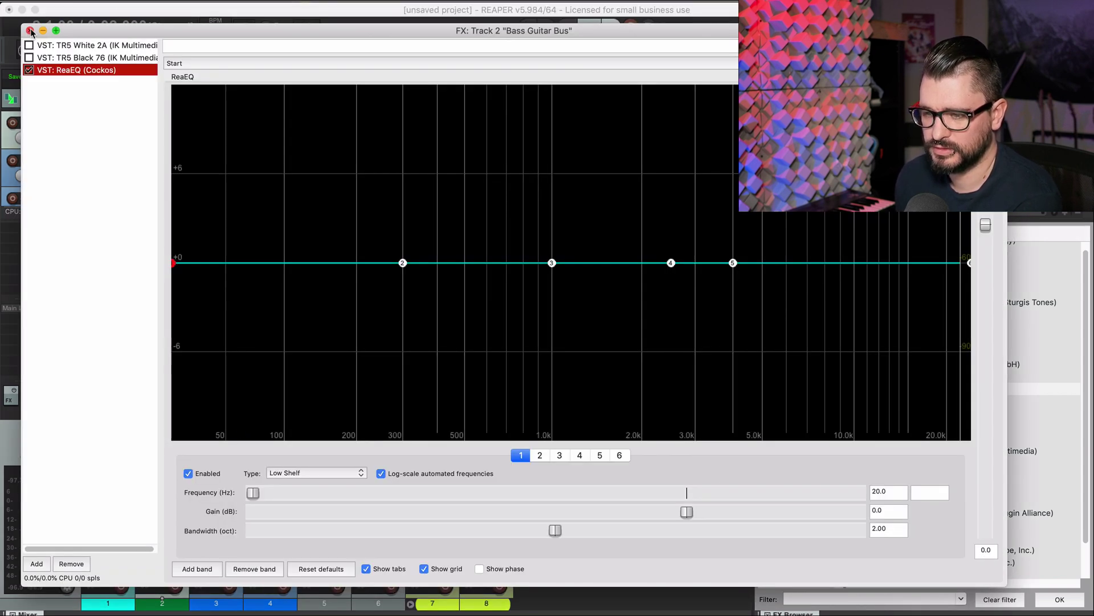
{"action": "left_click", "coordinate": [31, 30]}
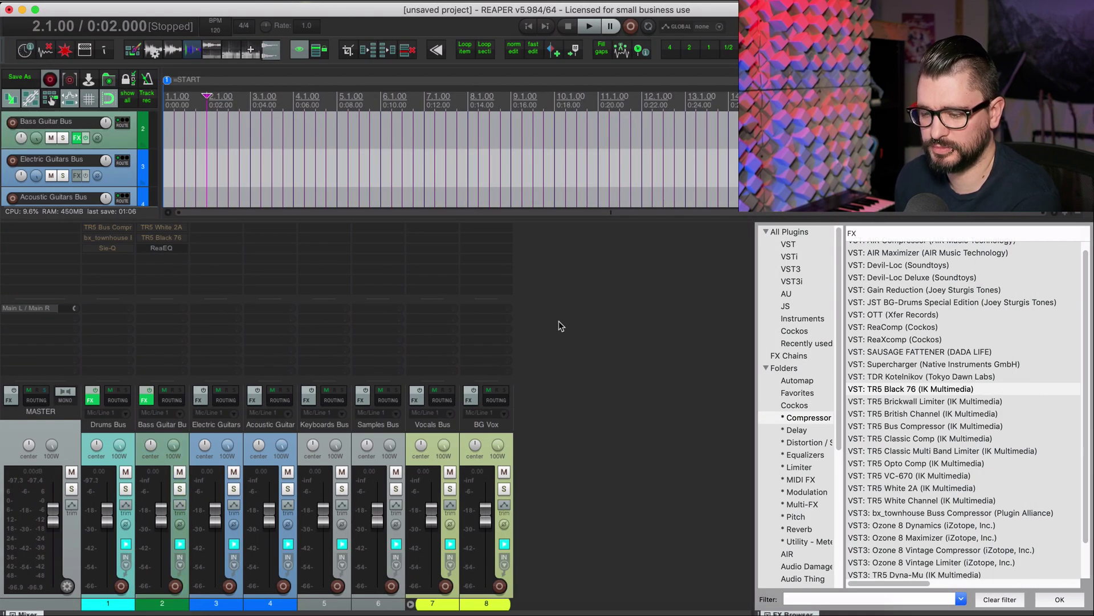
Add the TR5 White 2A compressor to the Electric Guitars Bus.
{"action": "left_click", "coordinate": [216, 437]}
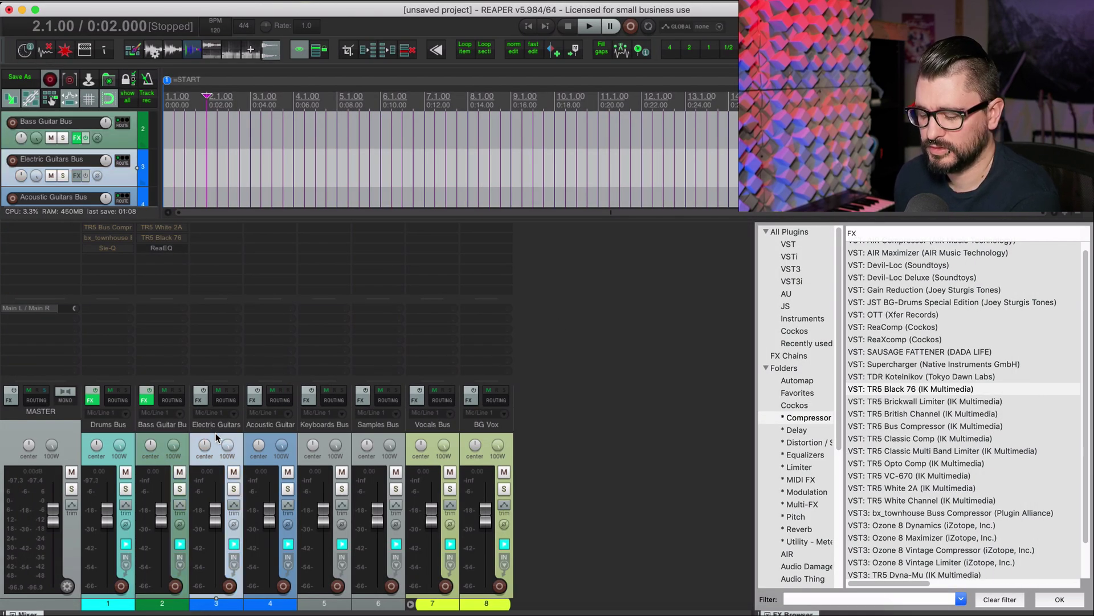
{"action": "left_click", "coordinate": [912, 488]}
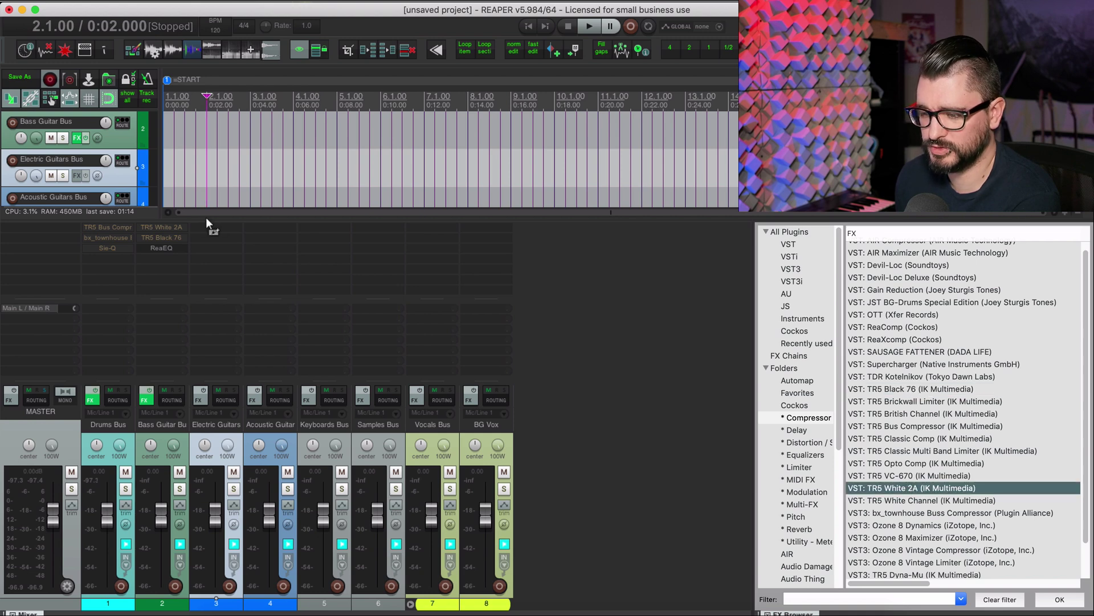
{"action": "left_click_drag", "start_coordinate": [214, 235], "coordinate": [221, 244]}
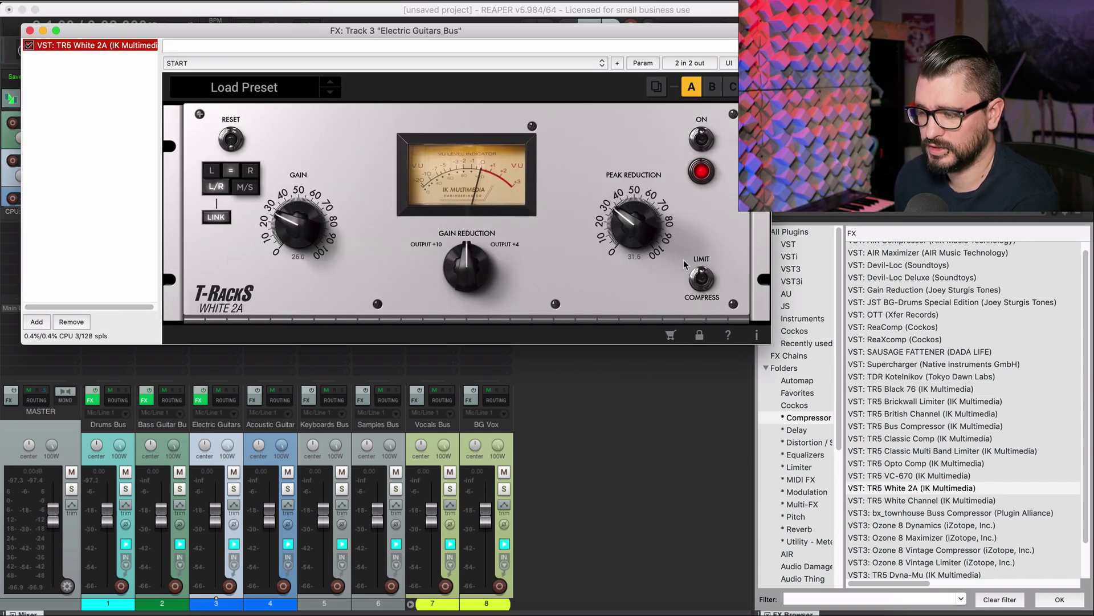
Set the White 2A's peak reduction to 0.0 on the Electric Guitars Bus, bypass the plugin and close its window.
{"action": "left_click_drag", "start_coordinate": [630, 224], "coordinate": [621, 306]}
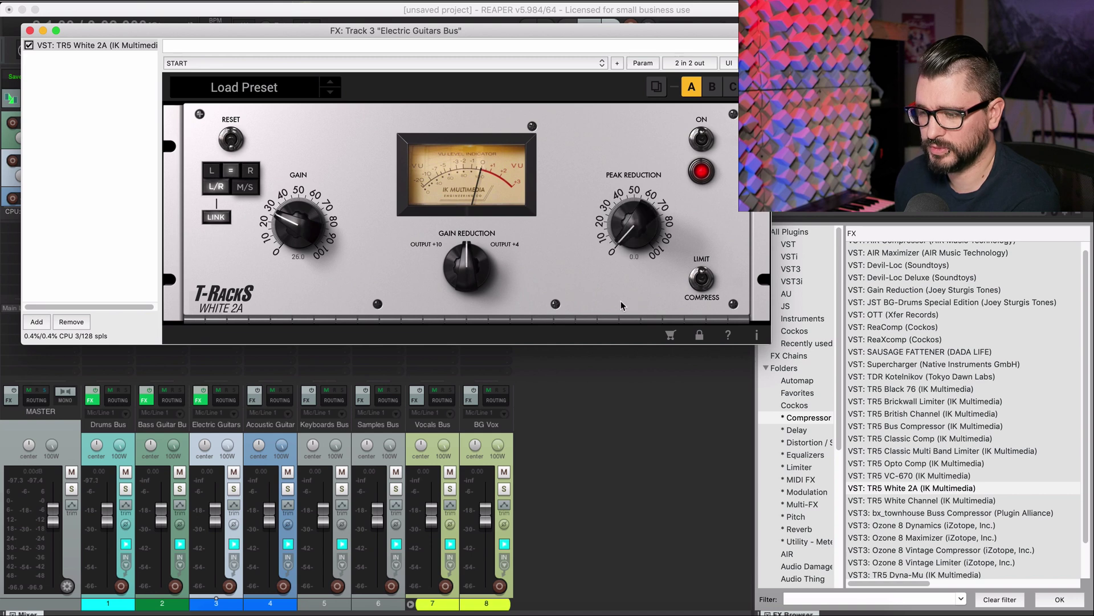
{"action": "left_click", "coordinate": [29, 45]}
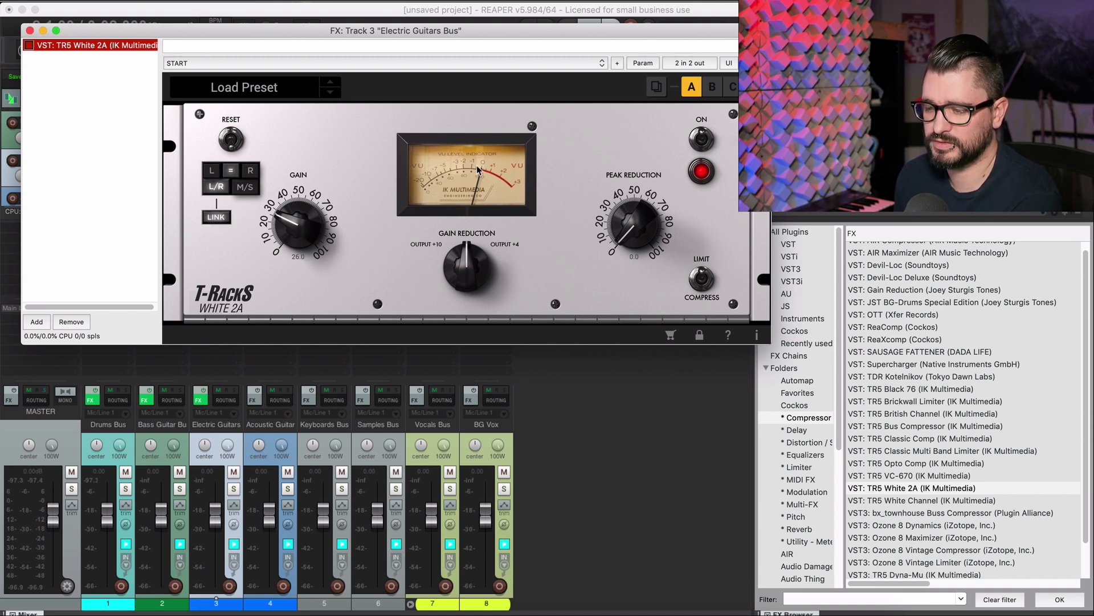
{"action": "left_click", "coordinate": [30, 30]}
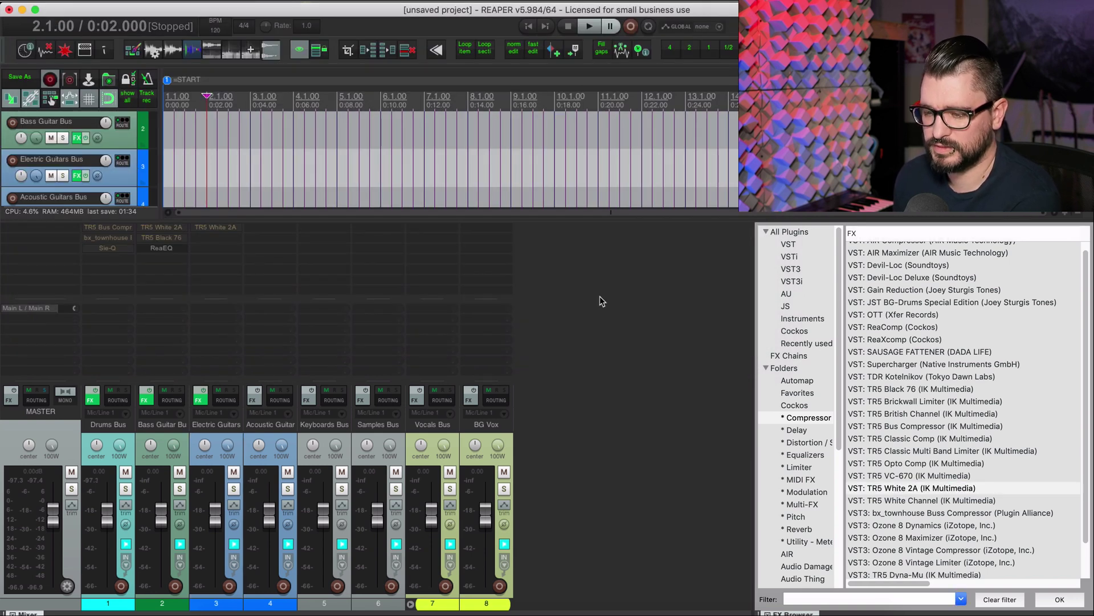
Copy the bypassed TR5 White 2A from the Electric Guitars Bus to the Acoustic Guitars Bus and Keyboards Bus.
{"action": "left_click_drag", "start_coordinate": [267, 223], "coordinate": [266, 225]}
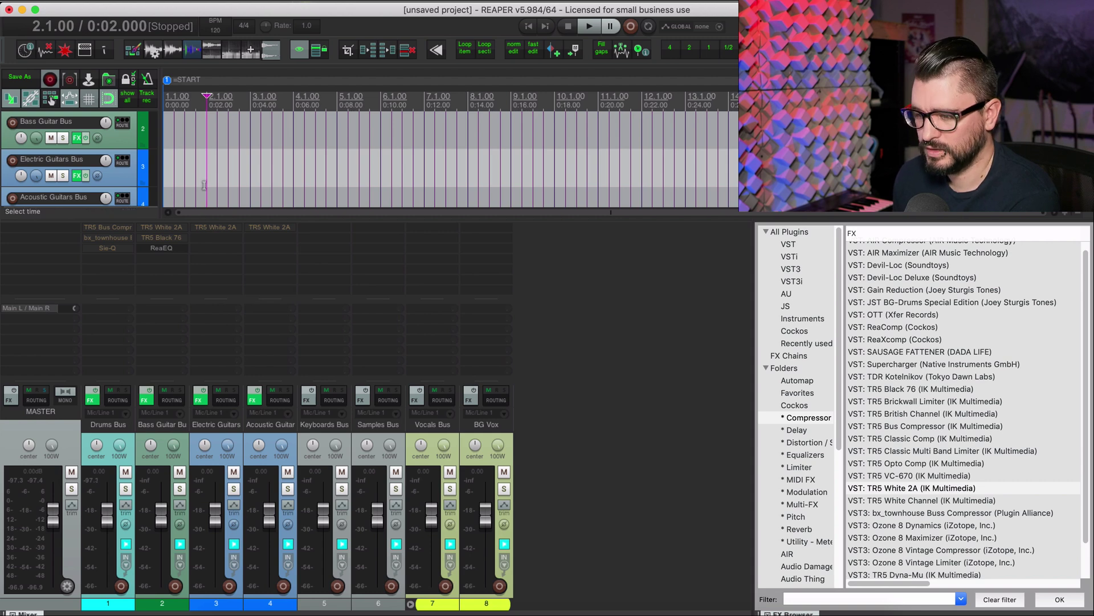
{"action": "left_click_drag", "start_coordinate": [325, 234], "coordinate": [326, 234]}
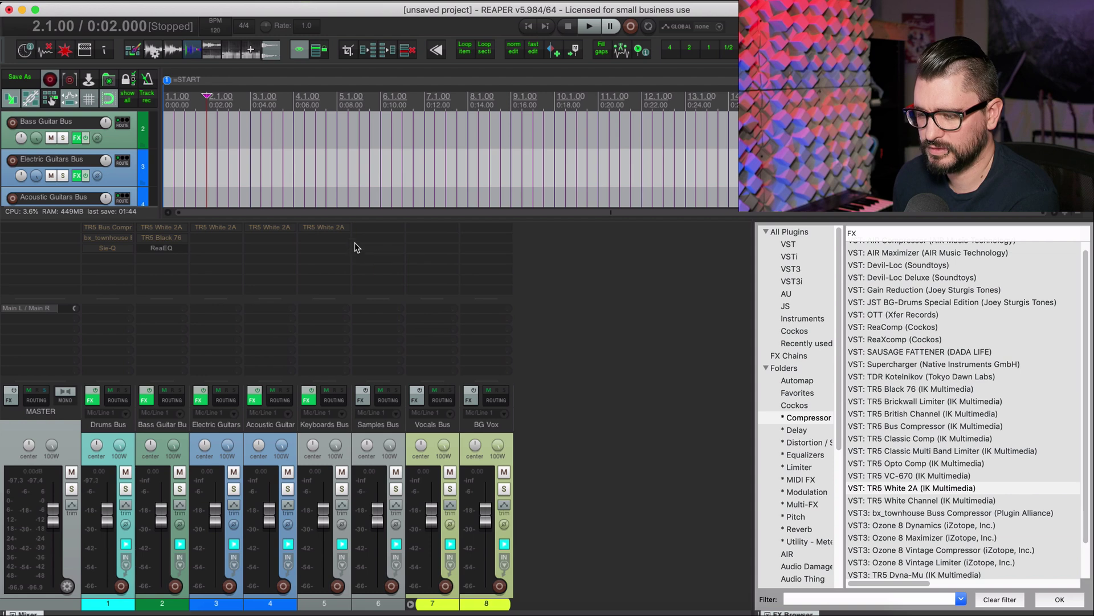
Add the ToneBoosters TB_DeEsser_v3 to the Vocals Bus and BG Vox track and close its effects window.
{"action": "scroll", "coordinate": [797, 515], "scroll_direction": "down", "scroll_amount": 5}
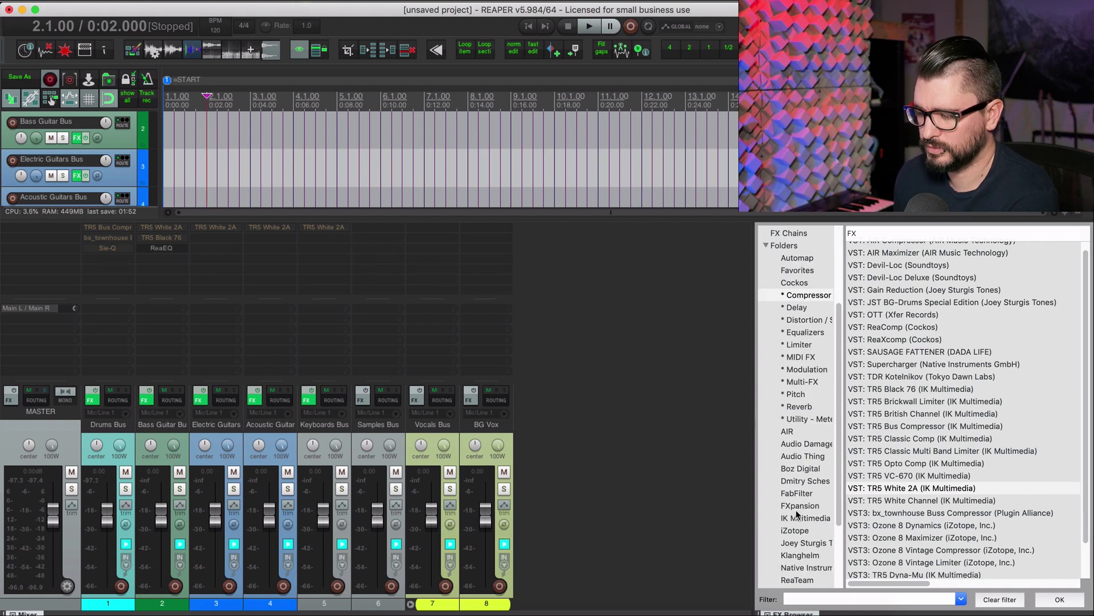
{"action": "scroll", "coordinate": [796, 514], "scroll_direction": "down", "scroll_amount": 4}
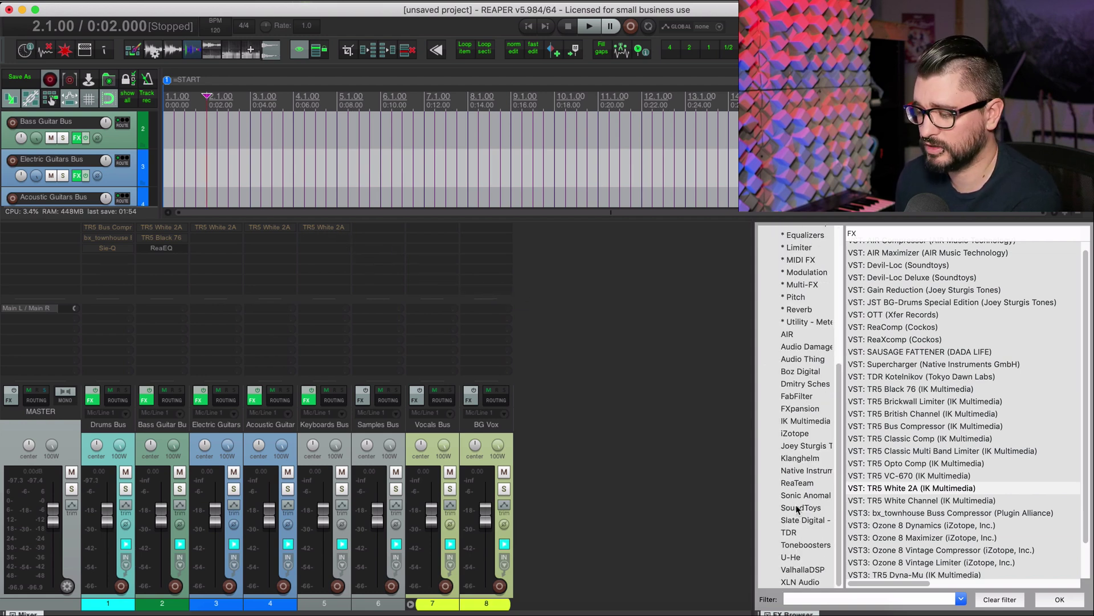
{"action": "scroll", "coordinate": [797, 509], "scroll_direction": "up", "scroll_amount": 2}
{"action": "scroll", "coordinate": [819, 538], "scroll_direction": "down", "scroll_amount": 2}
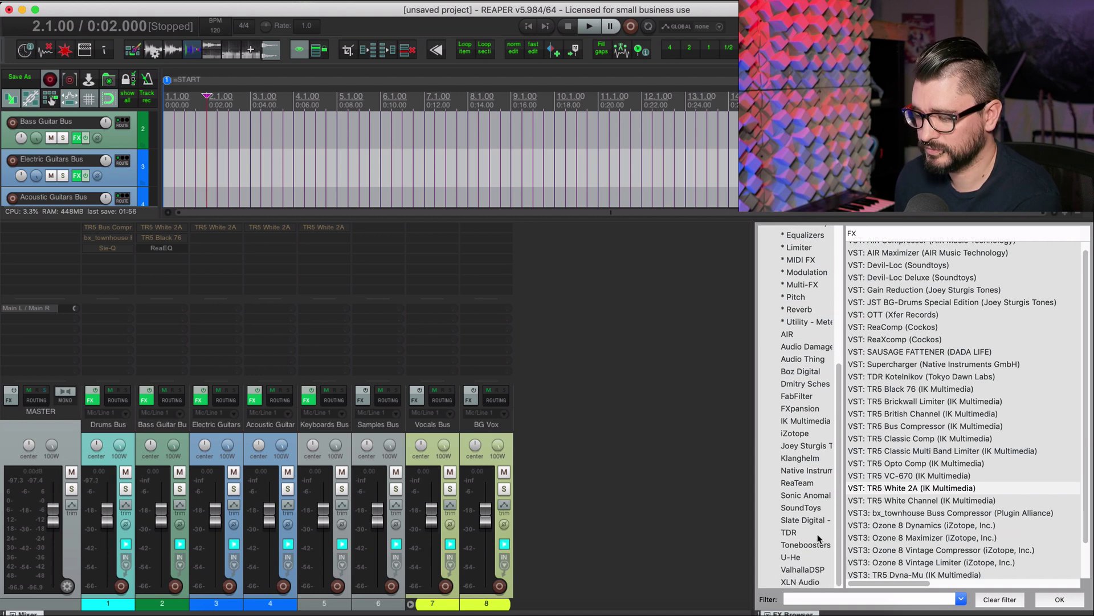
{"action": "left_click", "coordinate": [820, 546]}
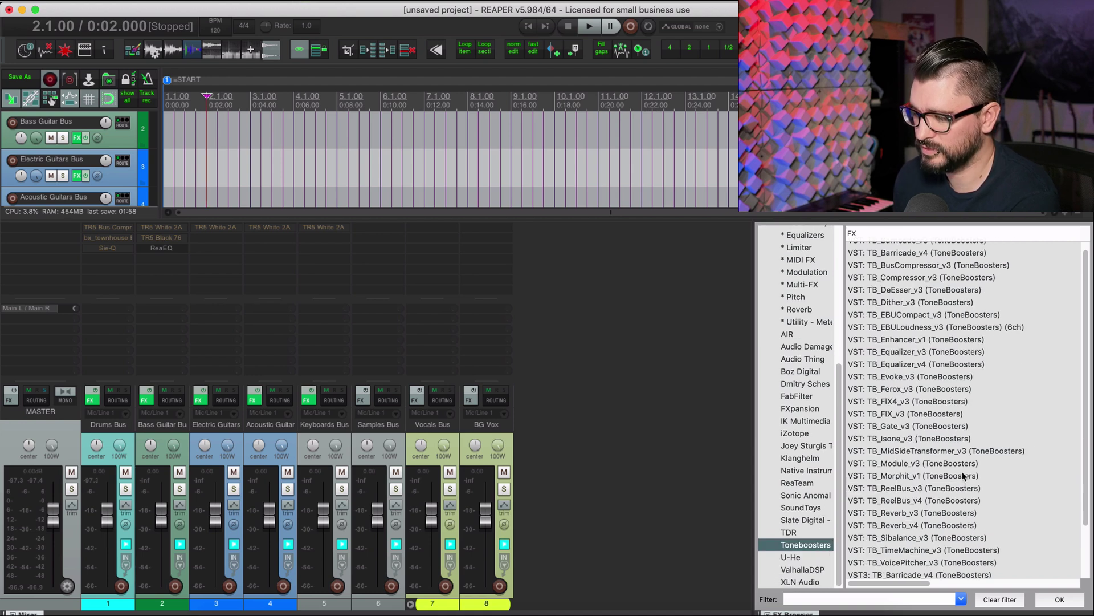
{"action": "left_click_drag", "start_coordinate": [902, 292], "coordinate": [361, 257]}
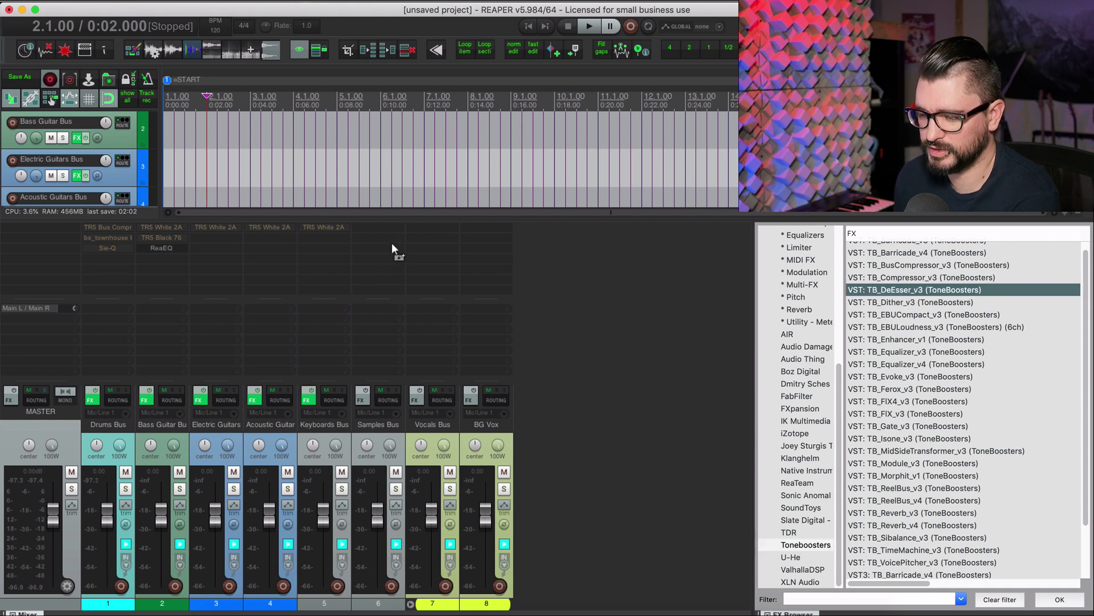
{"action": "left_click_drag", "start_coordinate": [434, 239], "coordinate": [489, 231]}
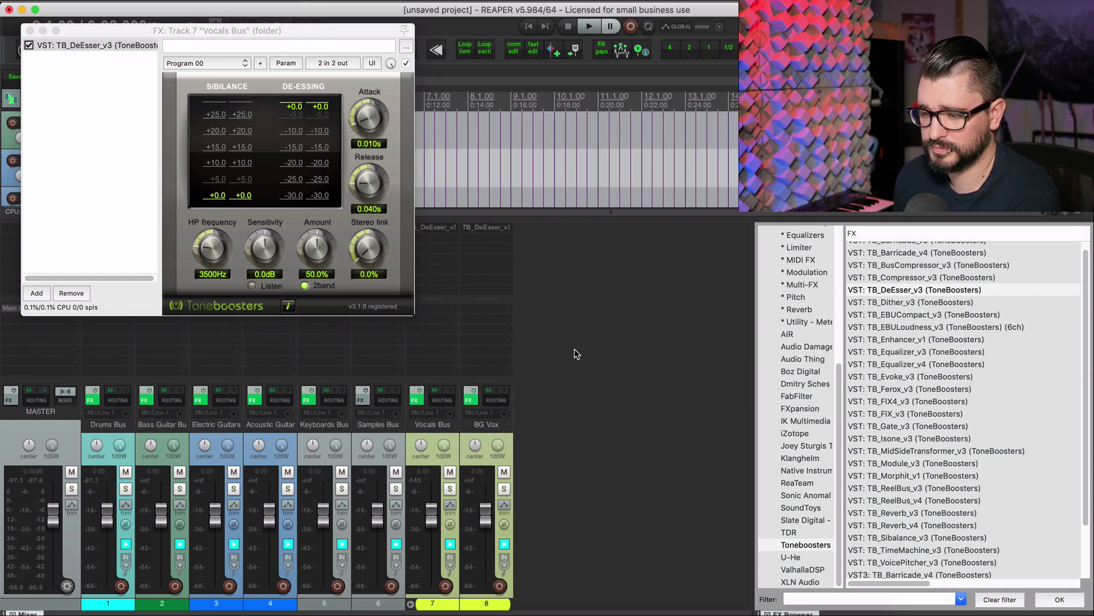
{"action": "left_click", "coordinate": [104, 112]}
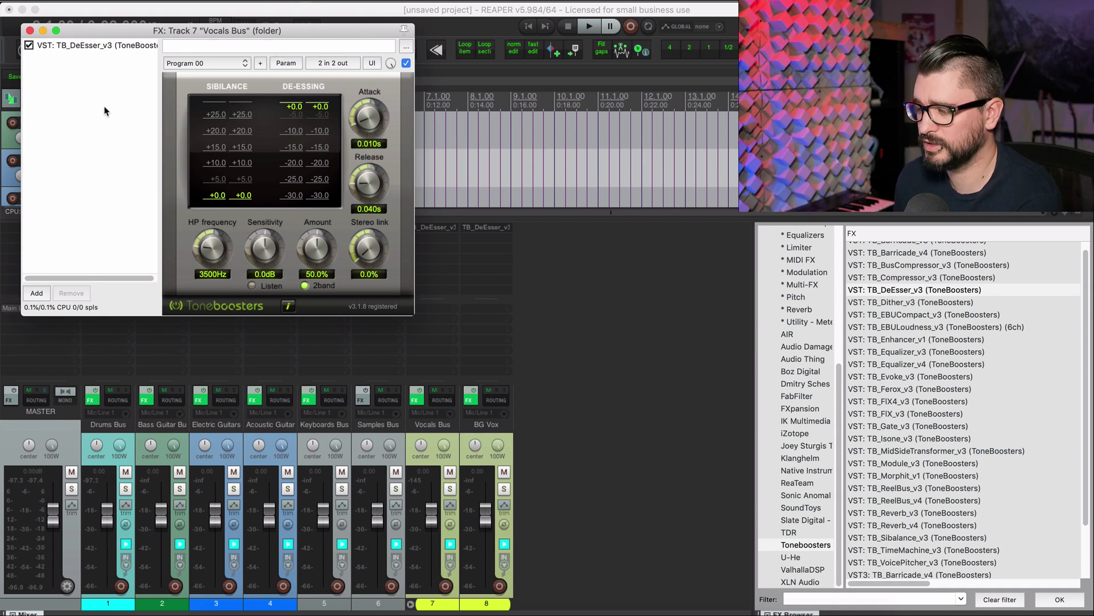
{"action": "key", "text": "Escape"}
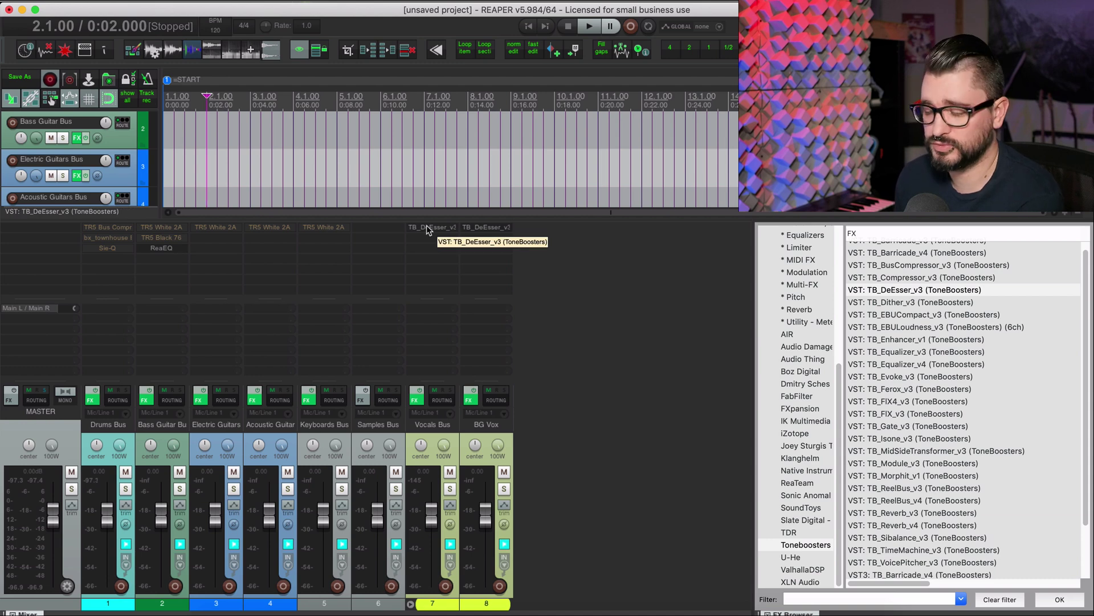
Add TDR Nova after the de-esser on the Vocals Bus and close the effects window.
{"action": "left_click", "coordinate": [798, 532]}
{"action": "left_click", "coordinate": [901, 260]}
{"action": "left_click_drag", "start_coordinate": [904, 273], "coordinate": [447, 254]}
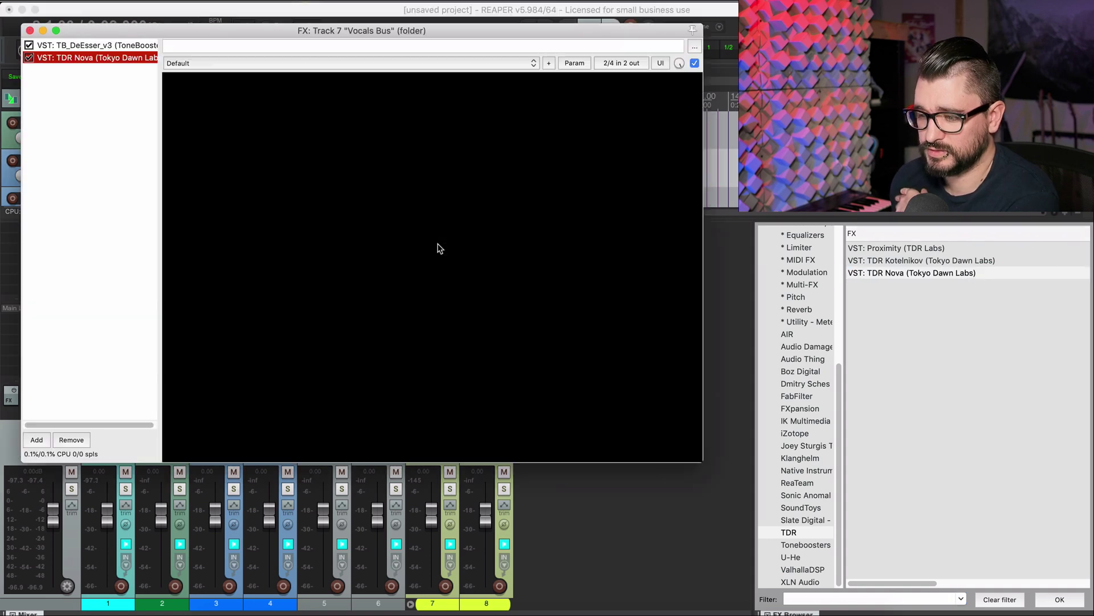
{"action": "left_click", "coordinate": [29, 32]}
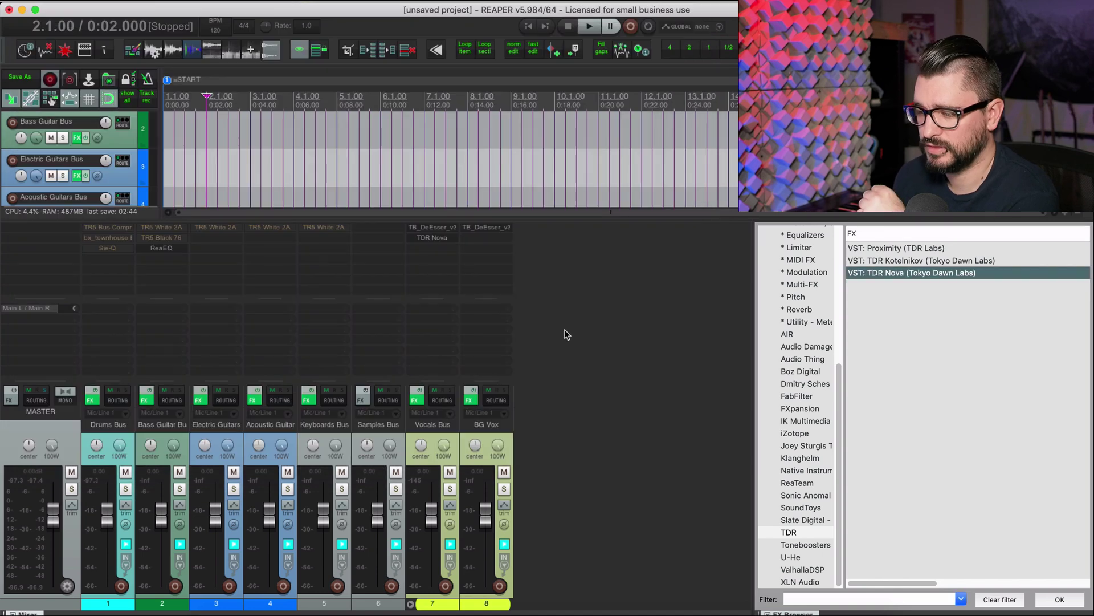
Add ReaEQ after the de-esser on the BG Vox track and close the effects window.
{"action": "left_click", "coordinate": [498, 428]}
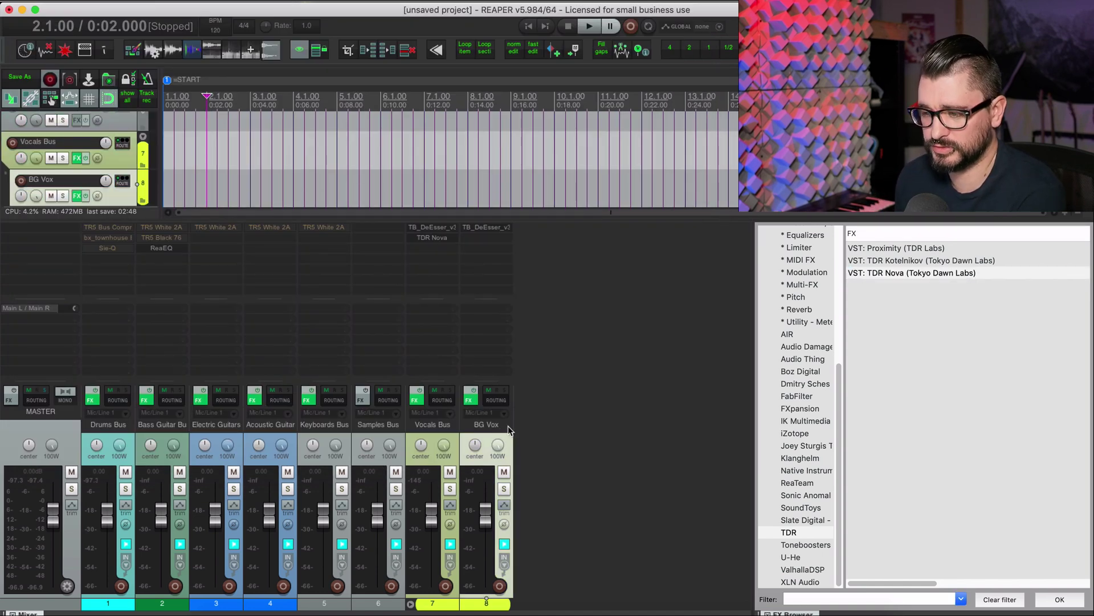
{"action": "key", "text": "f"}
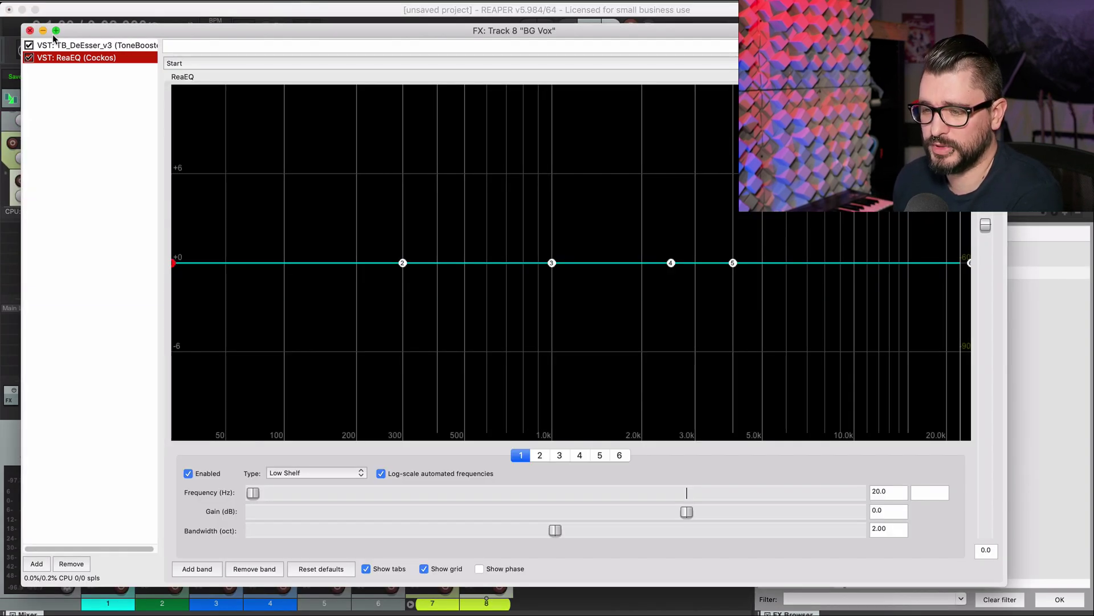
{"action": "left_click", "coordinate": [29, 31]}
Add the ToneBoosters TB_ReelBus_v3 tape plugin at the end of the Drums Bus effects chain and close its window.
{"action": "left_click", "coordinate": [806, 544]}
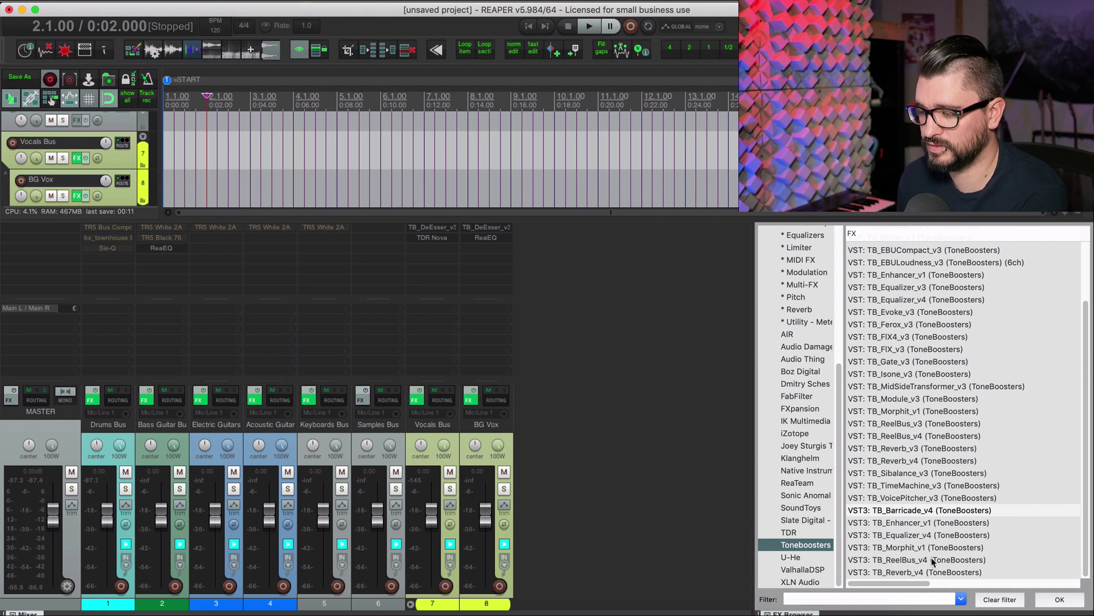
{"action": "scroll", "coordinate": [931, 556], "scroll_direction": "up", "scroll_amount": 1}
{"action": "left_click", "coordinate": [920, 444]}
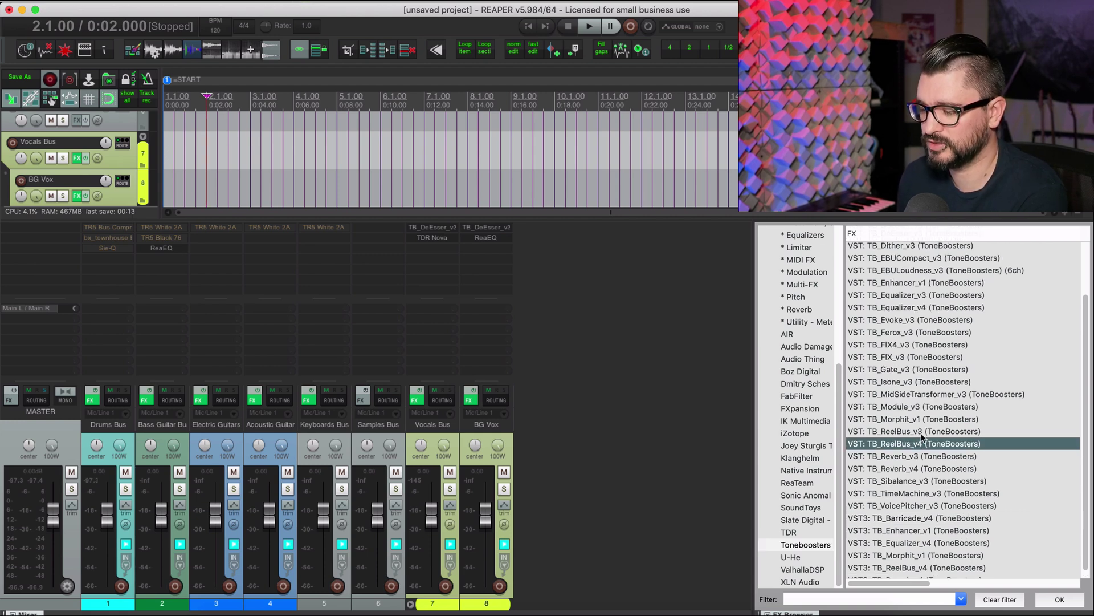
{"action": "left_click", "coordinate": [959, 432]}
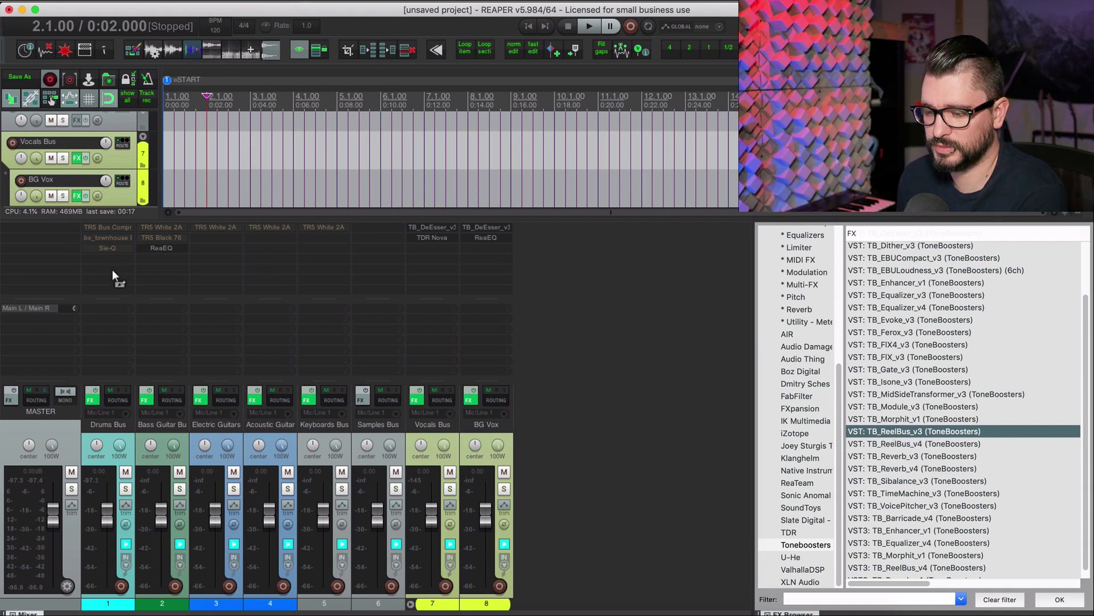
{"action": "left_click_drag", "start_coordinate": [110, 265], "coordinate": [111, 264]}
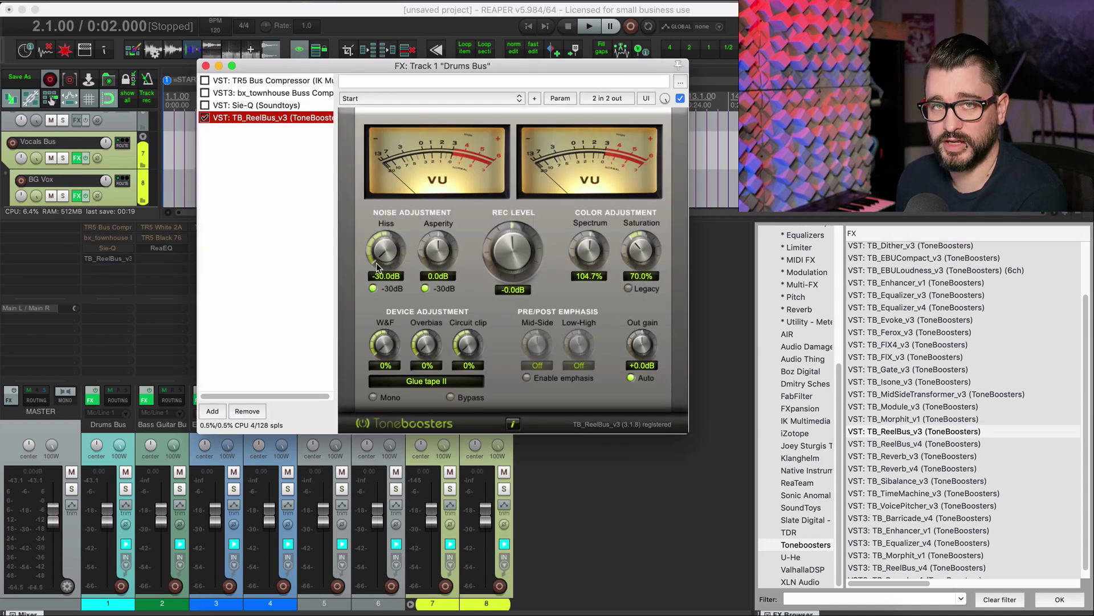
{"action": "left_click", "coordinate": [357, 98]}
{"action": "left_click", "coordinate": [268, 155]}
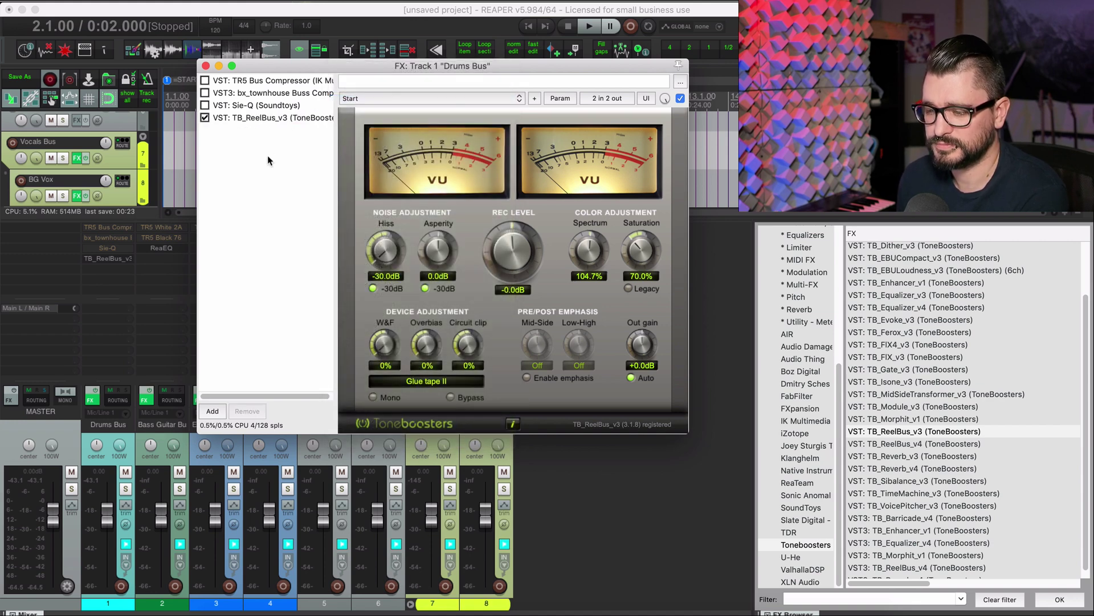
{"action": "left_click", "coordinate": [206, 66]}
Copy TB_ReelBus_v3 from the Drums Bus to the bass, electric guitars, acoustic guitars, keyboards, samples and vocals buses.
{"action": "left_click_drag", "start_coordinate": [108, 259], "coordinate": [432, 248]}
{"action": "left_click_drag", "start_coordinate": [432, 249], "coordinate": [618, 329]}
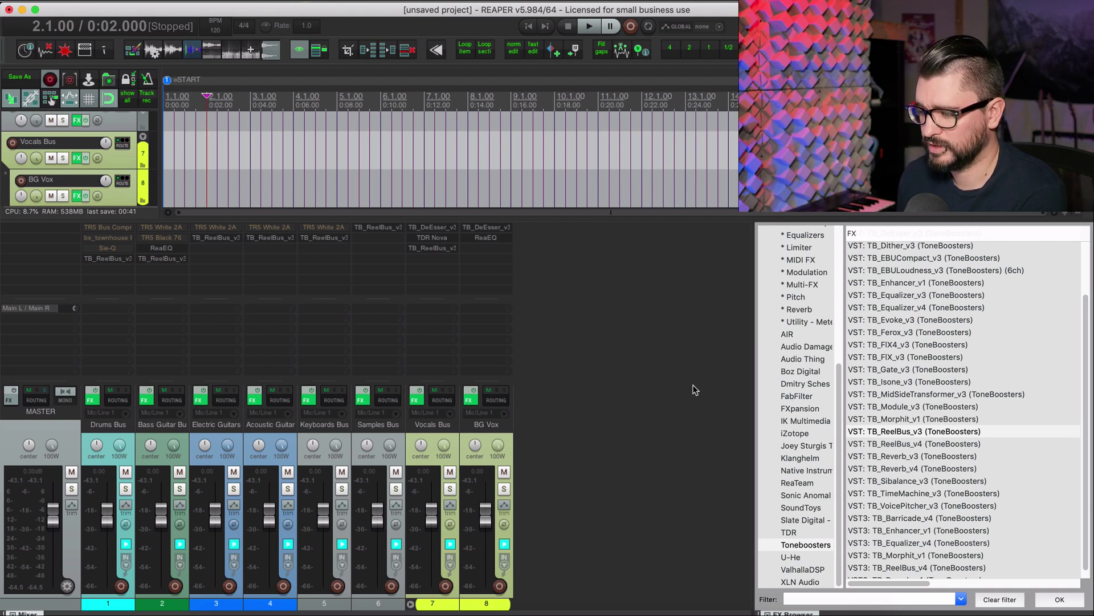
Add a new track named "Drum Crush" and place it directly after the Drums Bus.
{"action": "double_click", "coordinate": [536, 440]}
{"action": "double_click", "coordinate": [540, 425]}
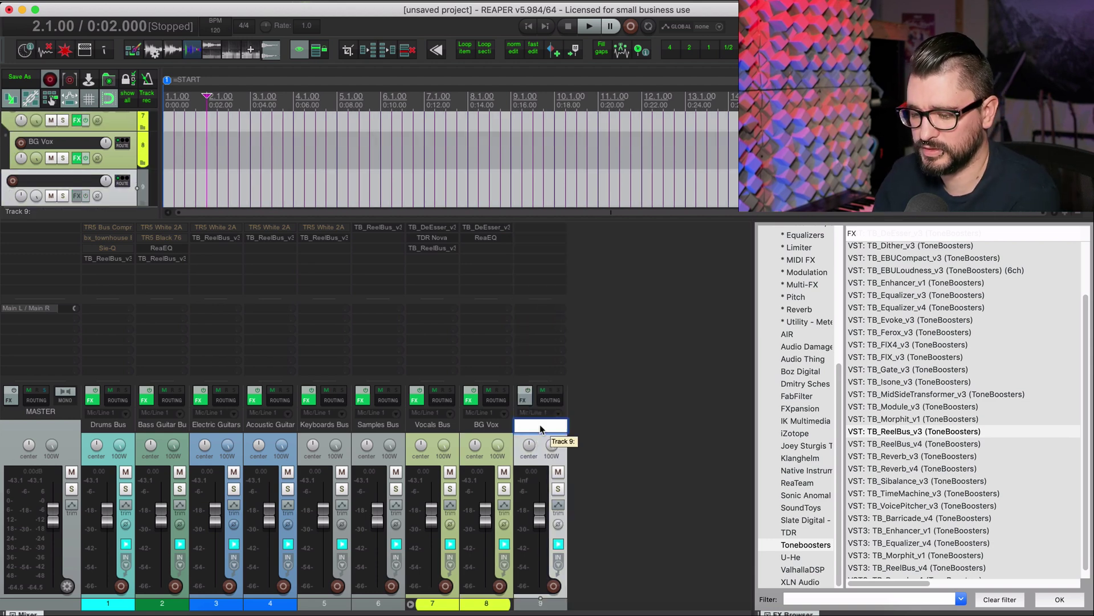
{"action": "type", "text": "Drum "}
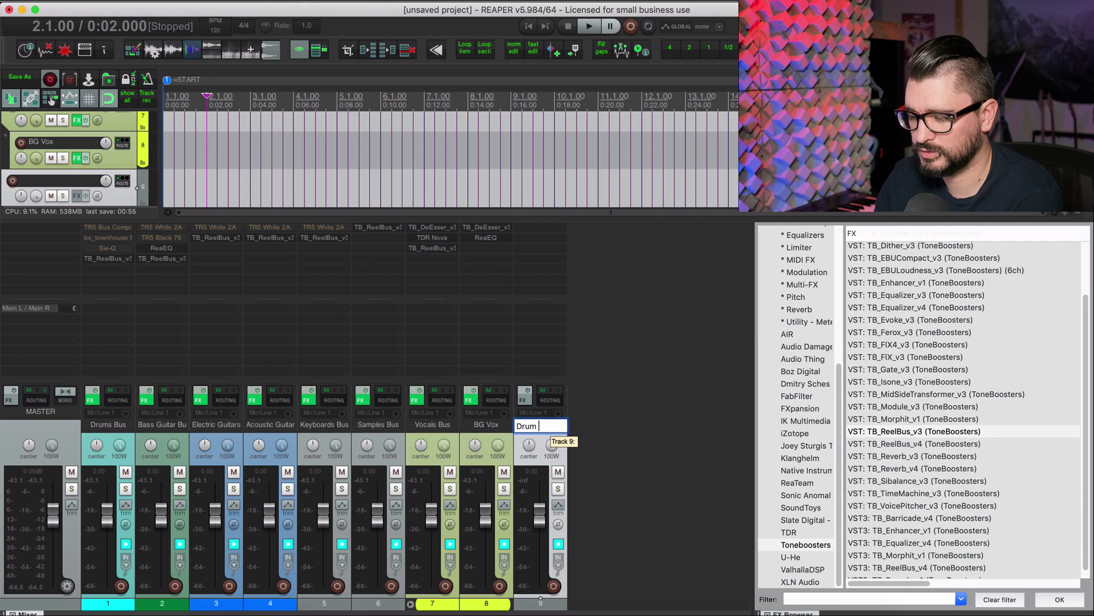
{"action": "type", "text": "Crush"}
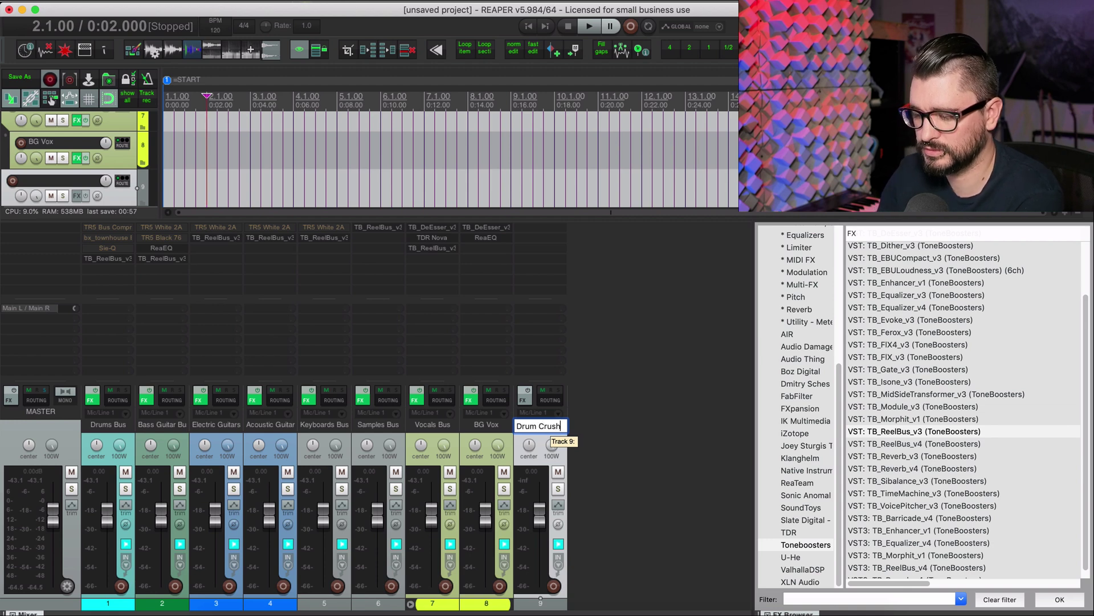
{"action": "key", "text": "Return"}
{"action": "left_click_drag", "start_coordinate": [171, 443], "coordinate": [144, 453]}
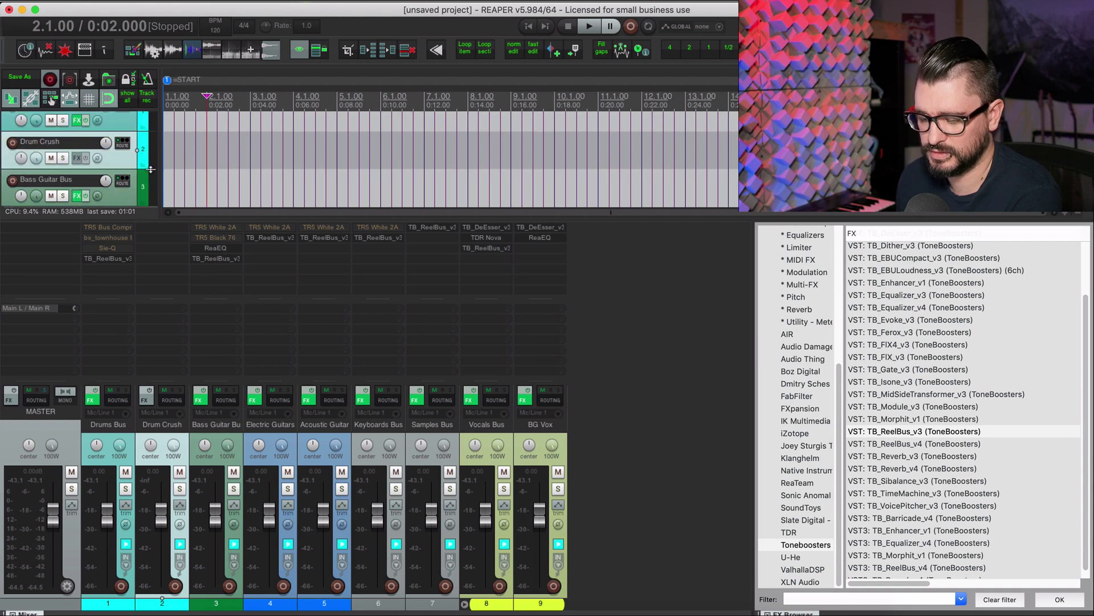
Make Drum Crush a child of the Drums Bus folder and return the Drums Bus to the regular mixer layout.
{"action": "key", "text": "alt+d"}
{"action": "left_click_drag", "start_coordinate": [116, 143], "coordinate": [121, 101]}
{"action": "left_click", "coordinate": [213, 198]}
{"action": "key", "text": "alt+d"}
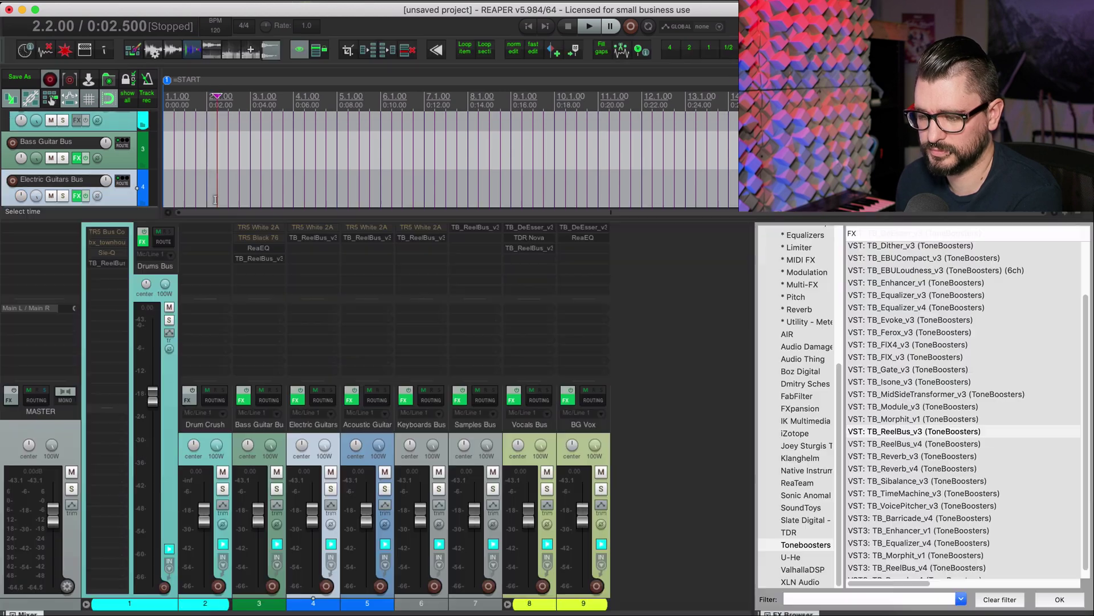
{"action": "left_click", "coordinate": [169, 405]}
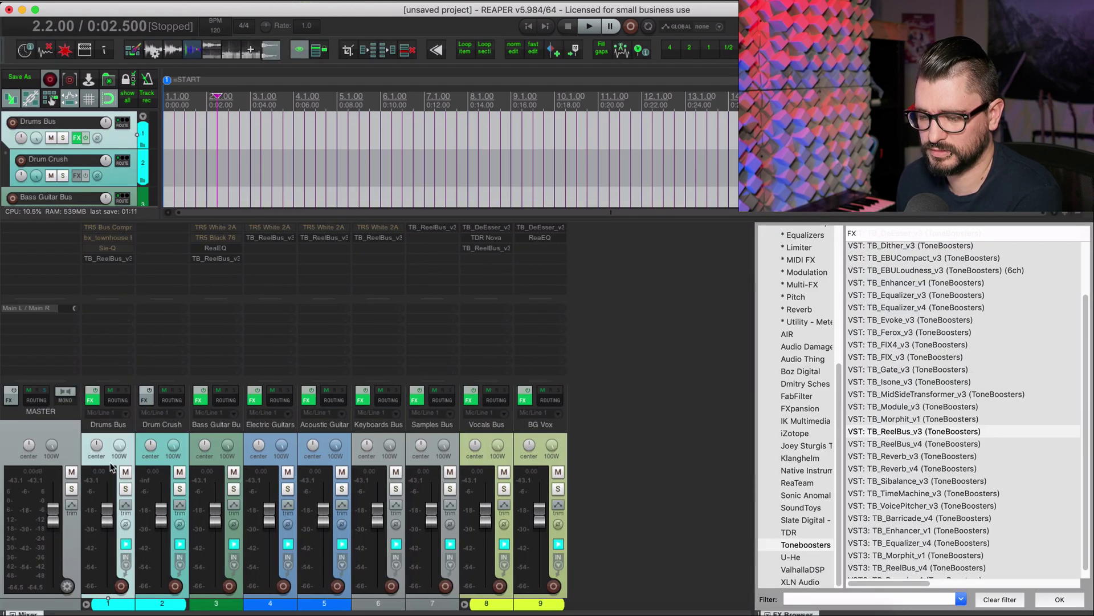
{"action": "double_click", "coordinate": [119, 444]}
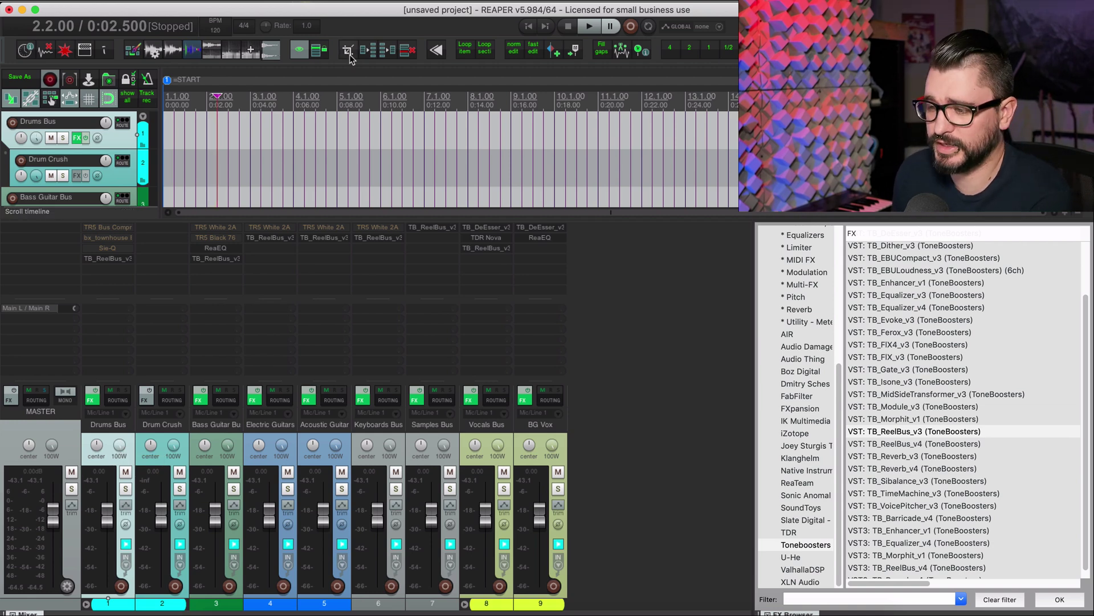
Examine the mixer layout assigned to the folder rule in the SWS Auto Color/Icon/Layout settings.
{"action": "left_click", "coordinate": [655, 308]}
{"action": "left_click", "coordinate": [385, 1]}
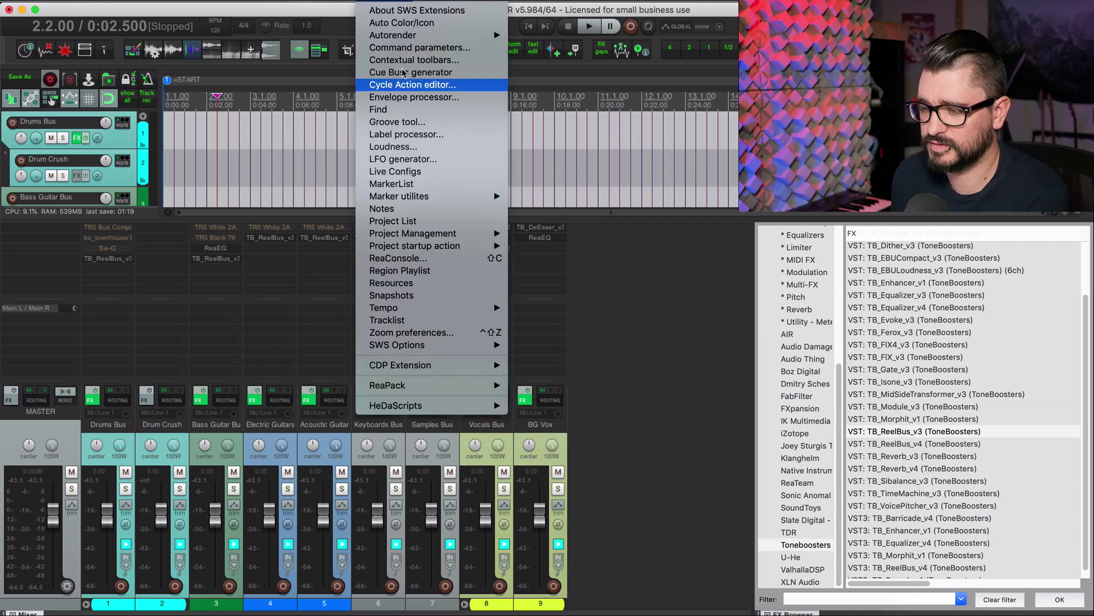
{"action": "left_click", "coordinate": [425, 26]}
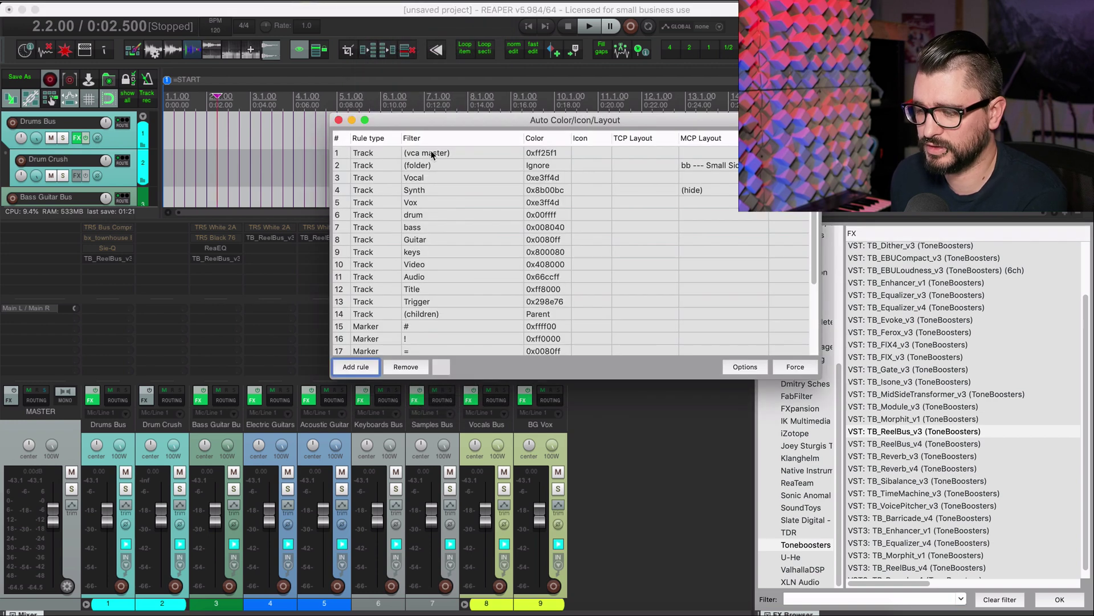
{"action": "left_click", "coordinate": [425, 166]}
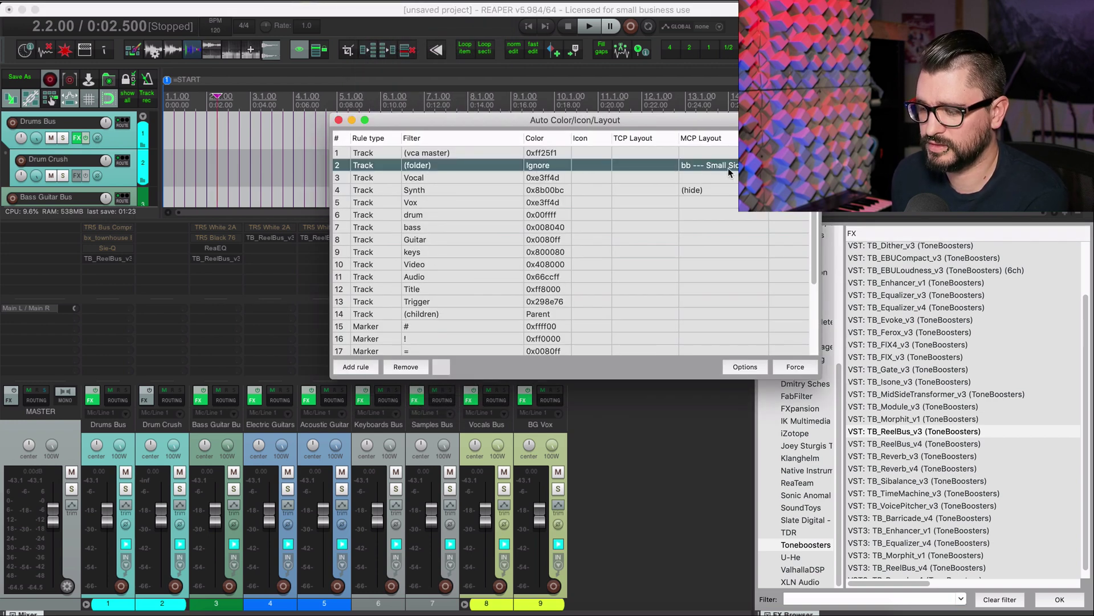
{"action": "left_click", "coordinate": [339, 120]}
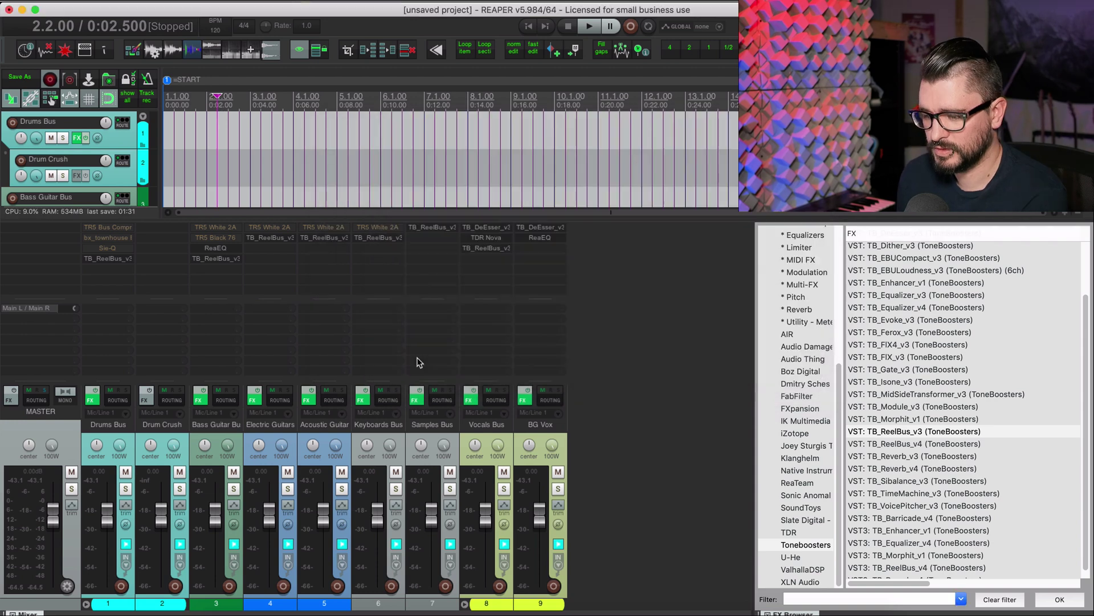
Add Soundtoys Devil-Loc Deluxe followed by ReaEQ to the Drum Crush track.
{"action": "left_click", "coordinate": [169, 452]}
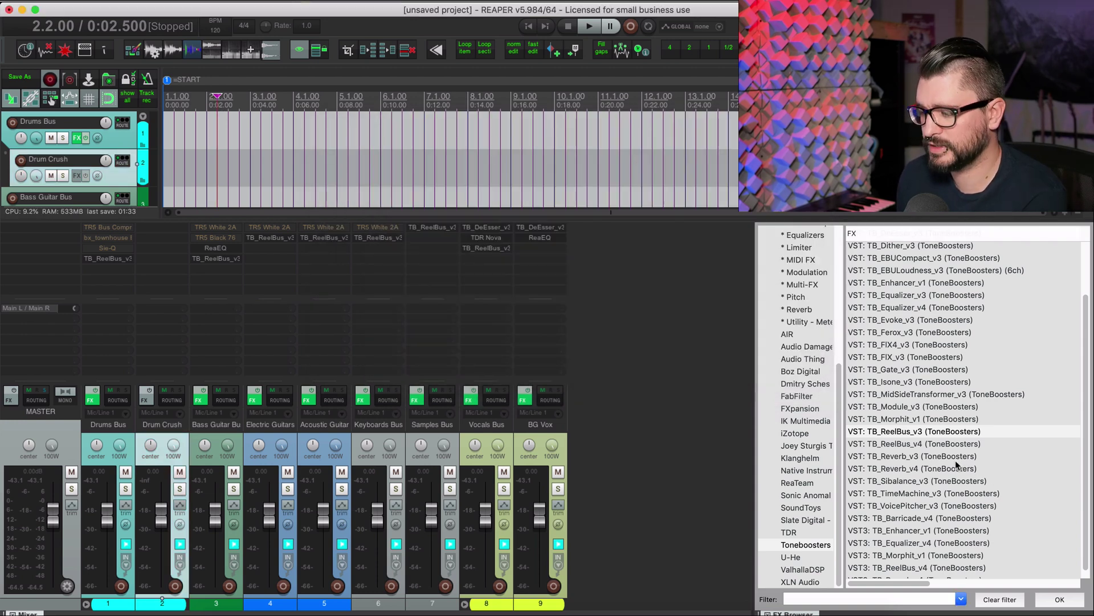
{"action": "left_click", "coordinate": [802, 508]}
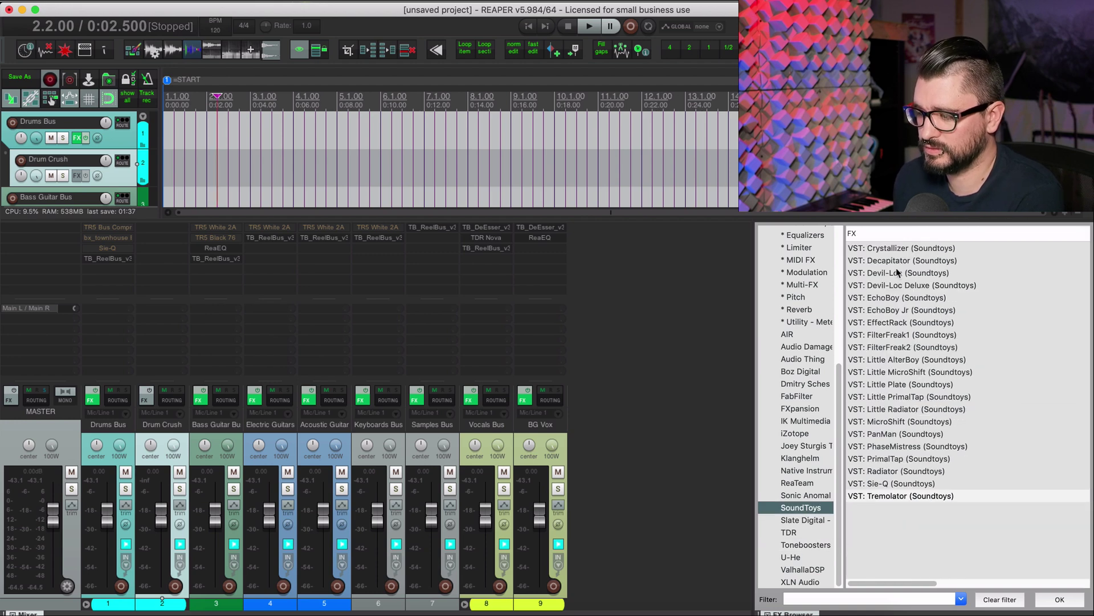
{"action": "left_click", "coordinate": [915, 286]}
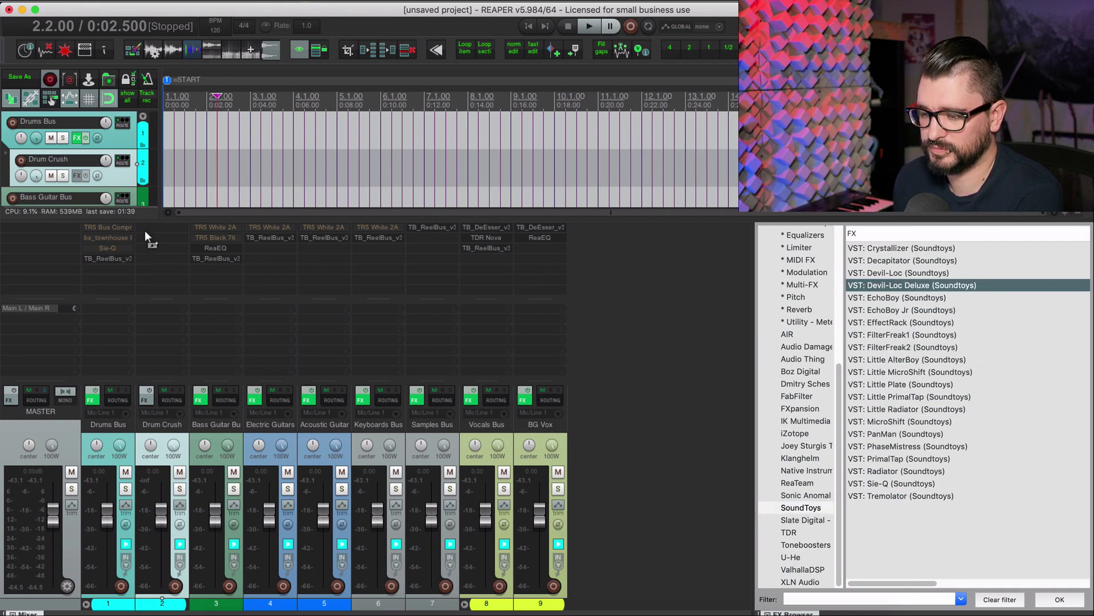
{"action": "left_click_drag", "start_coordinate": [145, 230], "coordinate": [148, 233]}
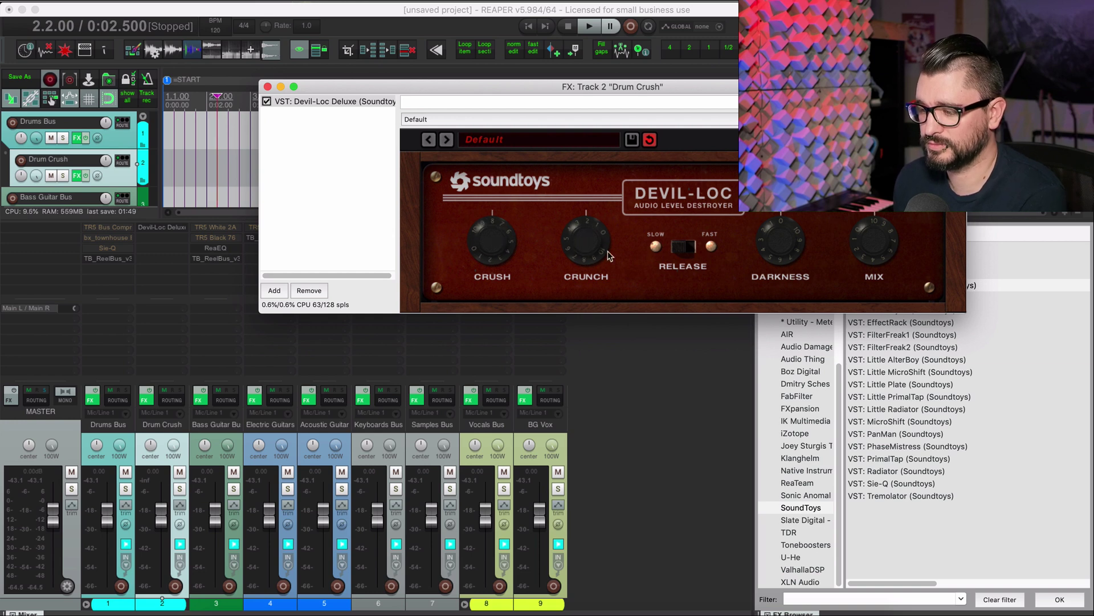
{"action": "left_click_drag", "start_coordinate": [781, 254], "coordinate": [780, 238]}
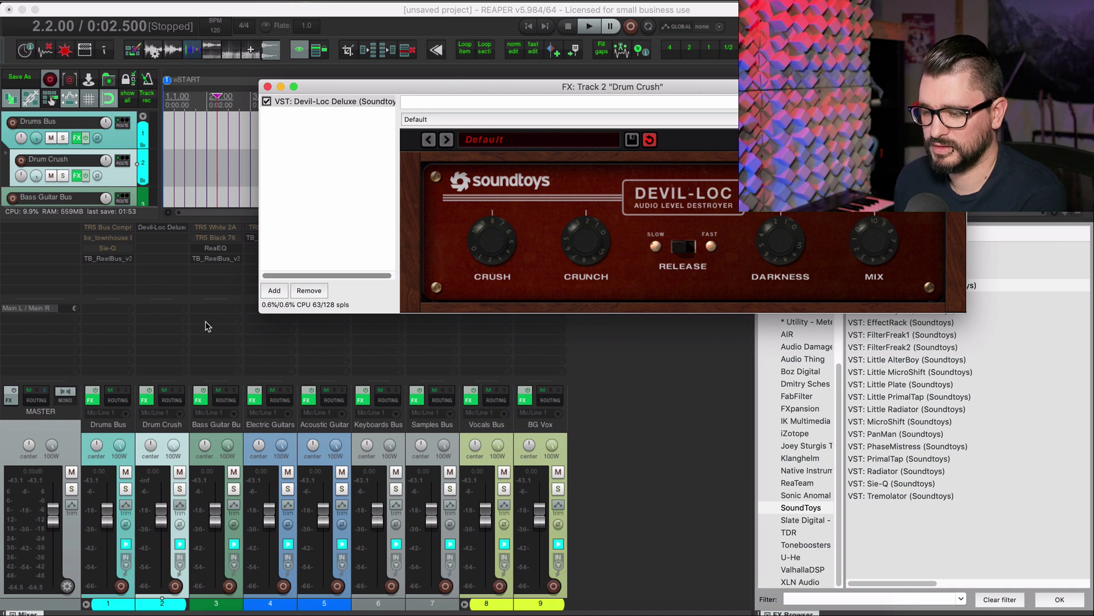
{"action": "key", "text": "Return"}
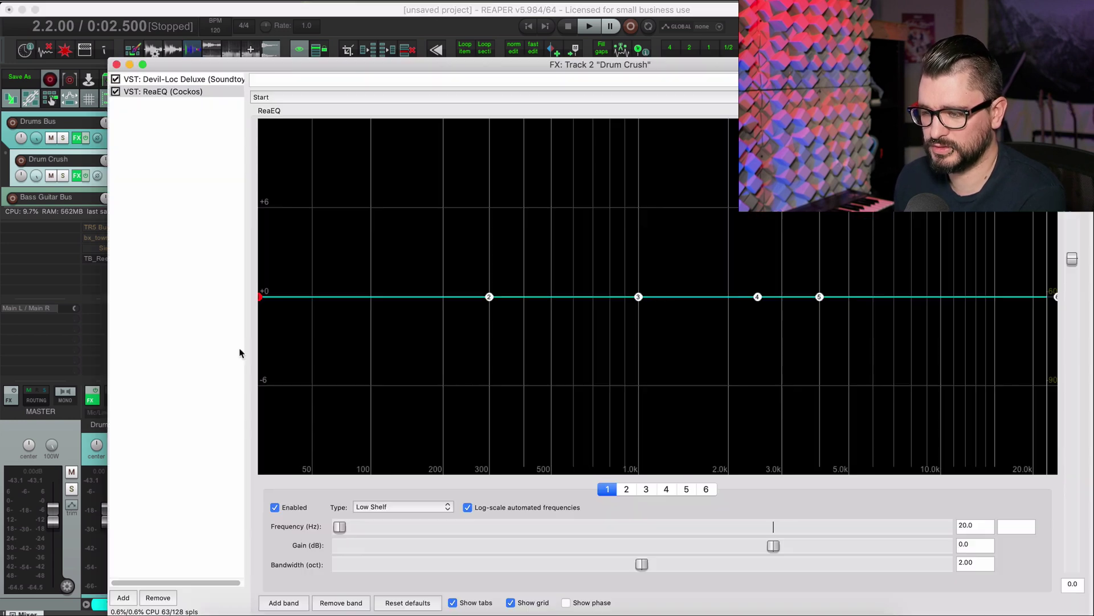
Move ReaEQ ahead of Devil-Loc Deluxe and cut both extremes by 120 dB with a 58.7 Hz low shelf and a 13540.2 Hz high shelf.
{"action": "left_click_drag", "start_coordinate": [225, 84], "coordinate": [226, 83]}
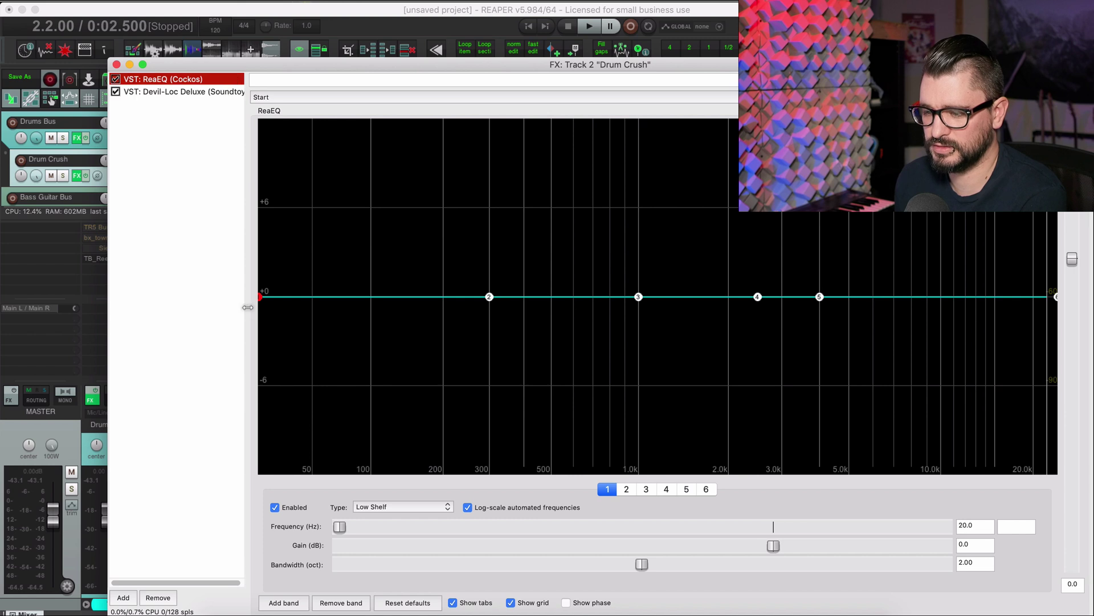
{"action": "left_click_drag", "start_coordinate": [260, 297], "coordinate": [325, 473]}
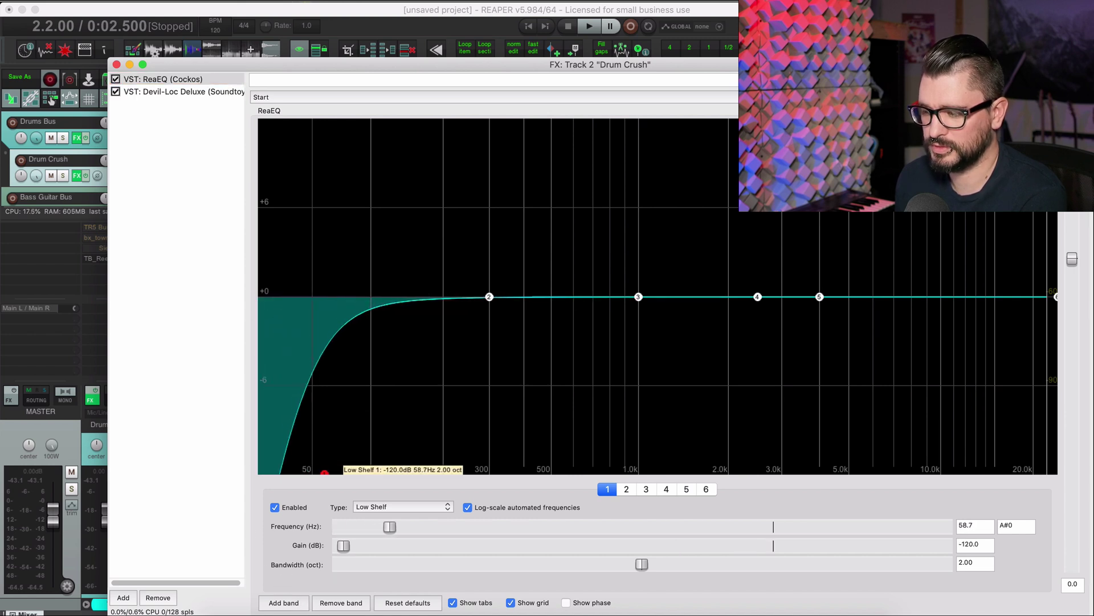
{"action": "left_click_drag", "start_coordinate": [1059, 298], "coordinate": [981, 473]}
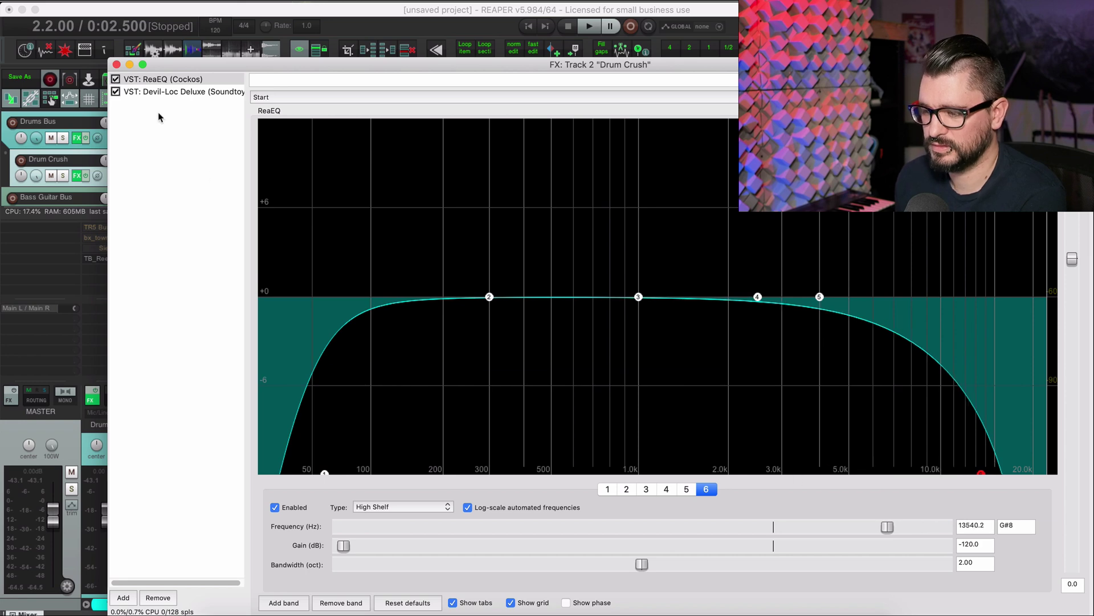
Close the Drum Crush effects window and pull the Drum Crush track's volume fader fully down.
{"action": "left_click", "coordinate": [116, 64]}
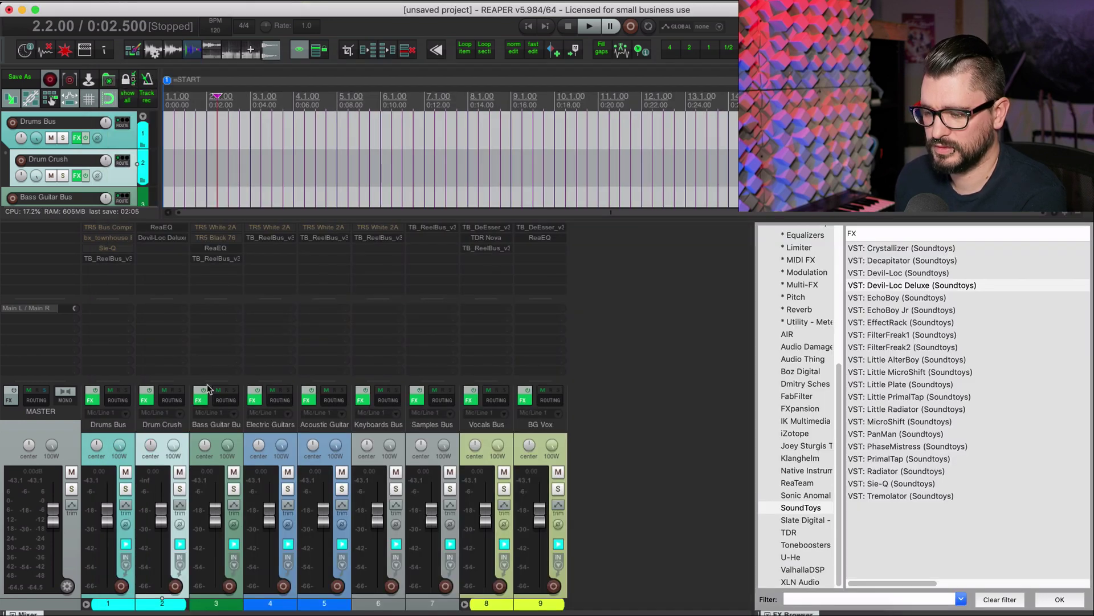
{"action": "left_click_drag", "start_coordinate": [161, 509], "coordinate": [161, 585]}
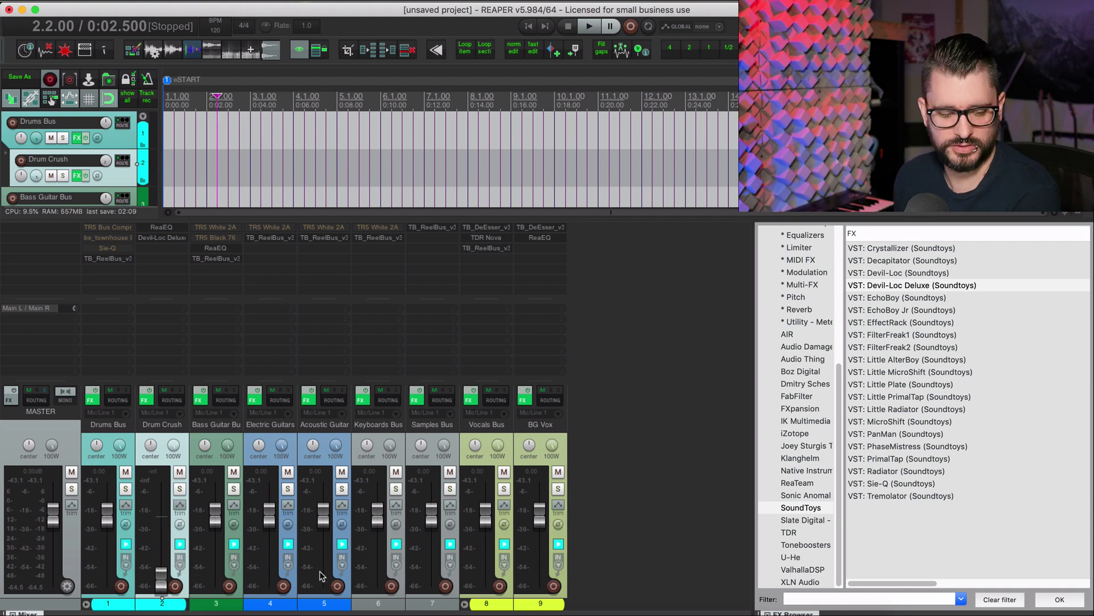
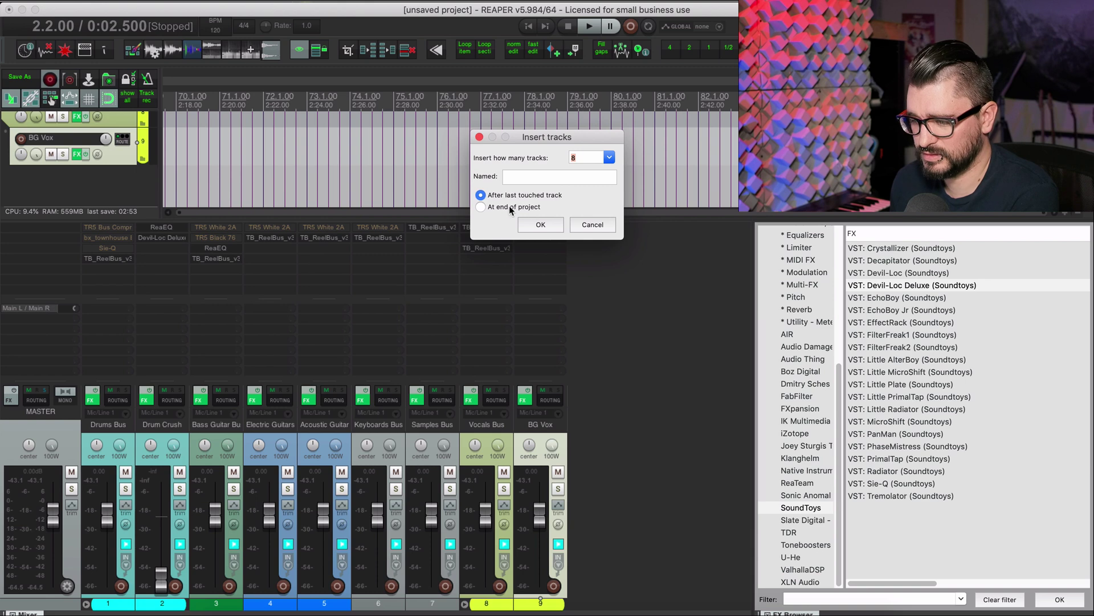
Insert 8 tracks after the BG Vox track and name the first two "chorus" and "flanger".
{"action": "left_click", "coordinate": [540, 224]}
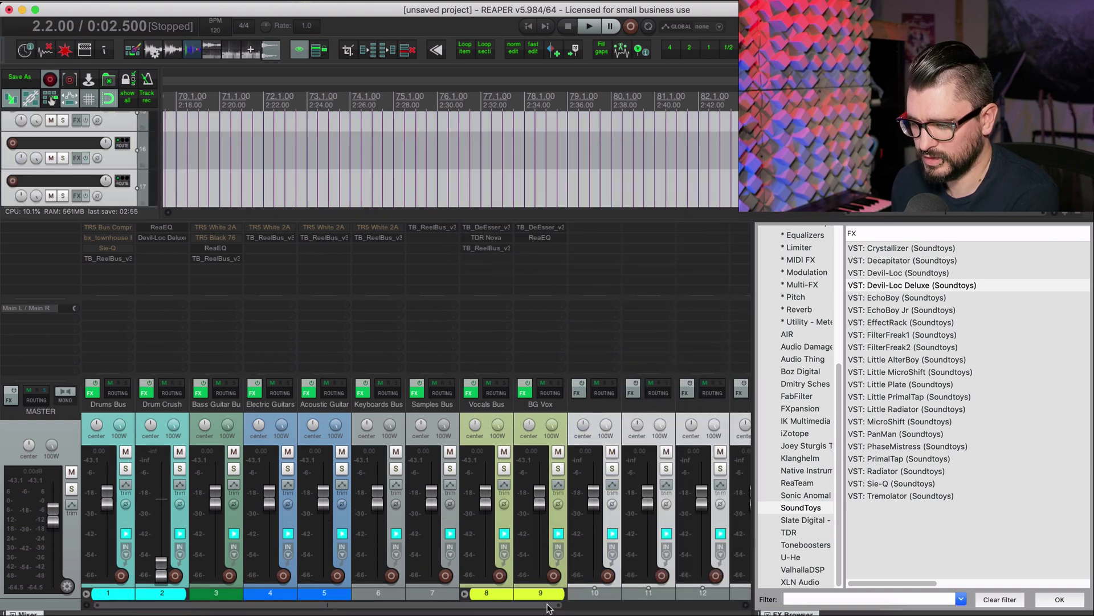
{"action": "scroll", "coordinate": [684, 604], "scroll_direction": "right", "scroll_amount": 5}
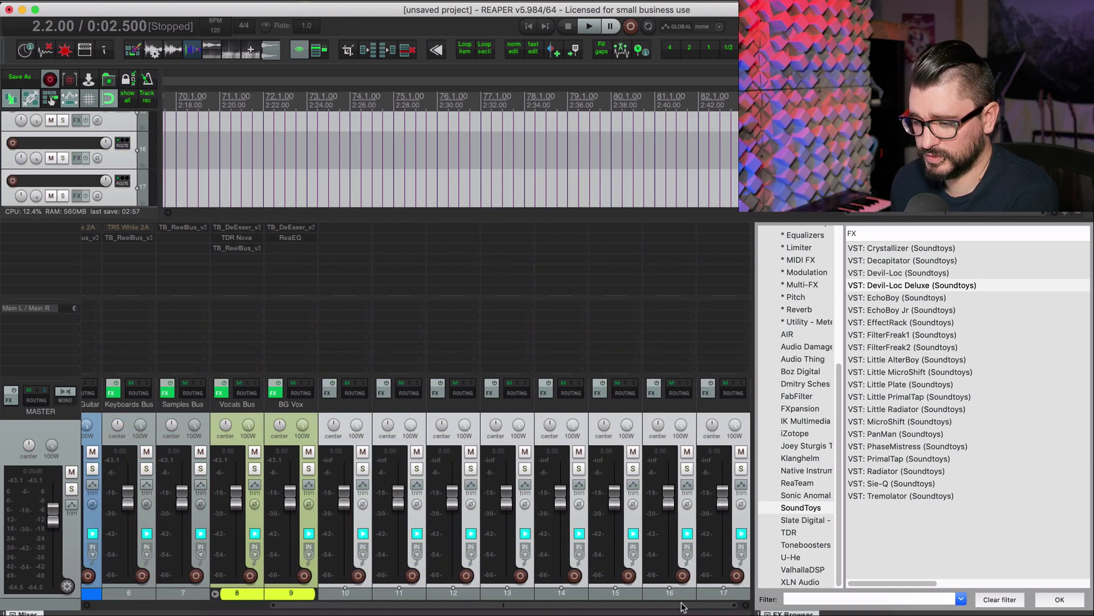
{"action": "double_click", "coordinate": [349, 405]}
{"action": "type", "text": "ch"}
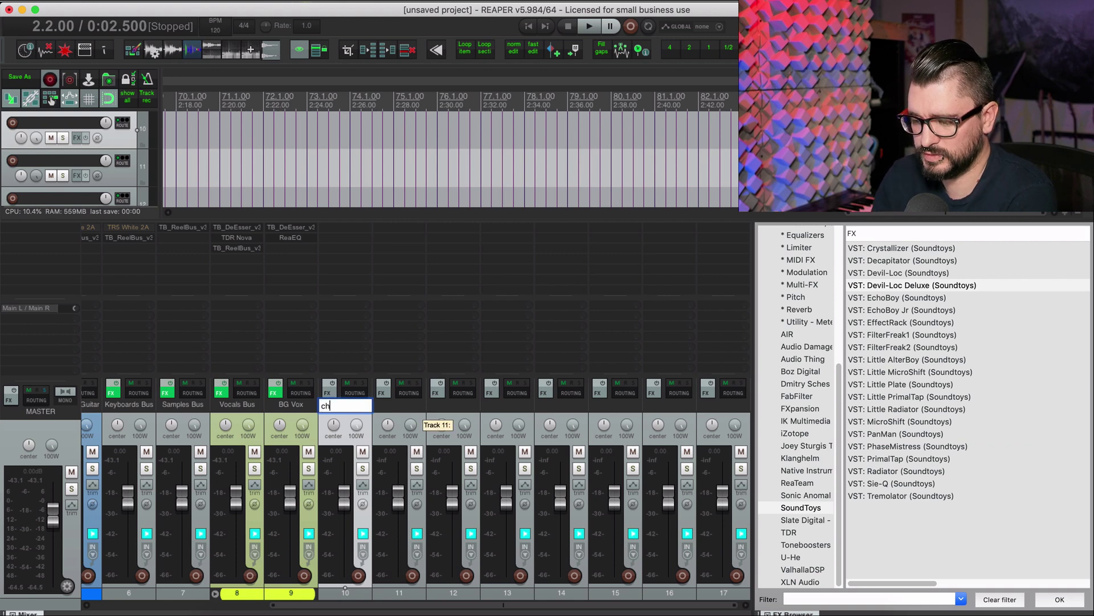
{"action": "type", "text": "orus"}
{"action": "key", "text": "Tab"}
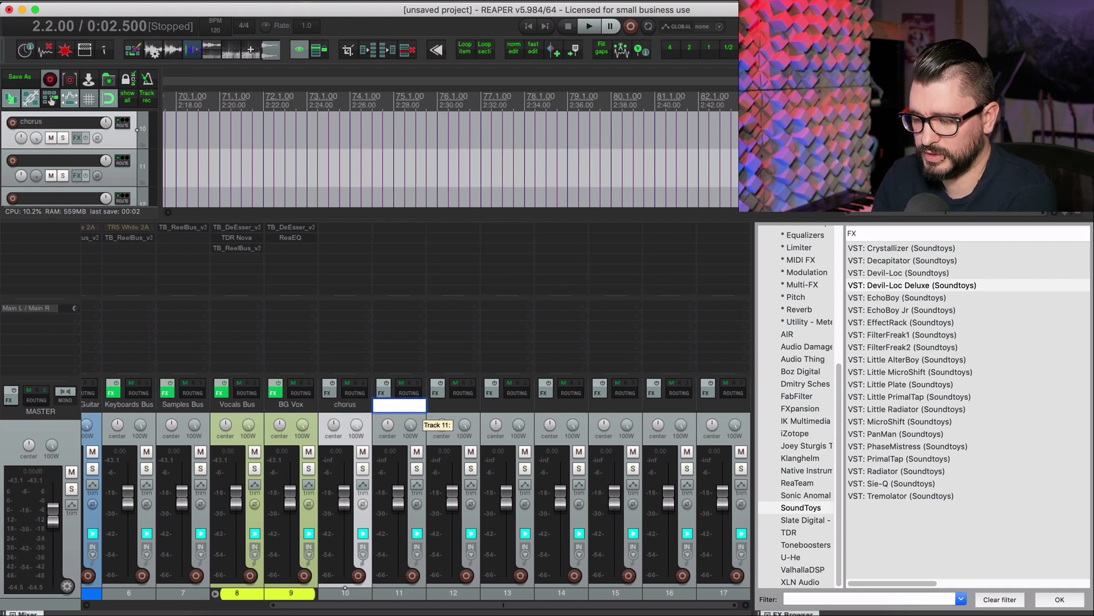
{"action": "type", "text": "flange"}
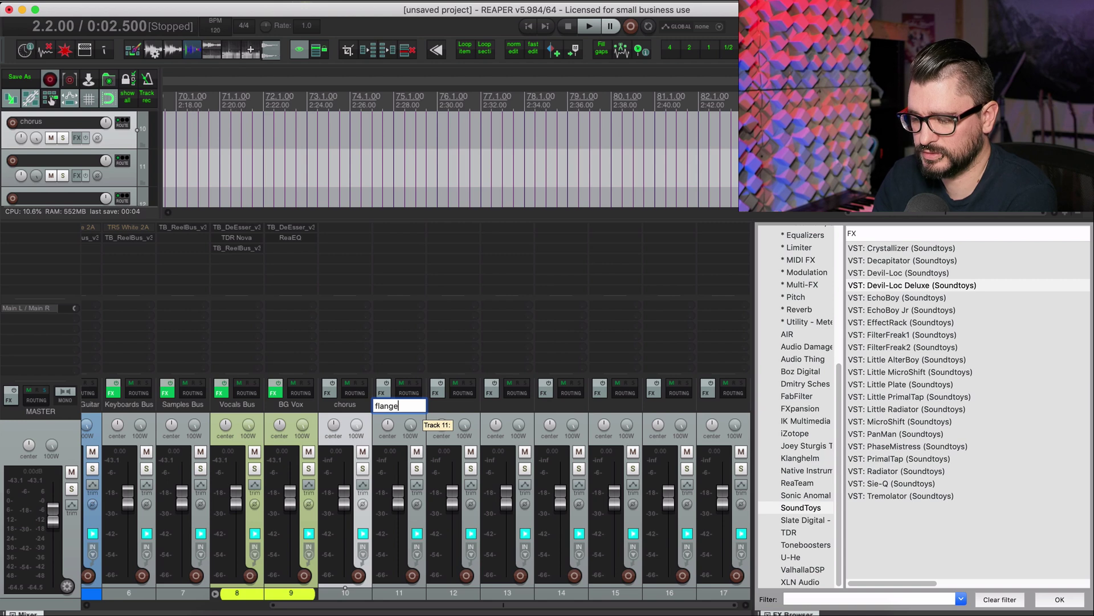
{"action": "type", "text": "r"}
{"action": "key", "text": "Tab"}
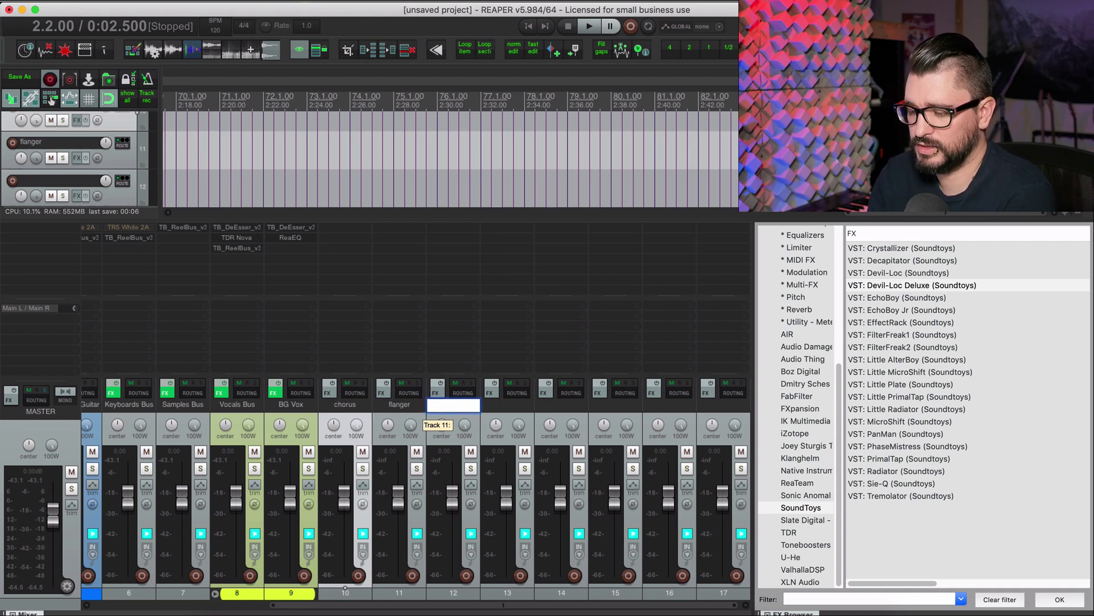
Name the three tracks following flanger "short delay", "long delay" and "lofi".
{"action": "type", "text": "s"}
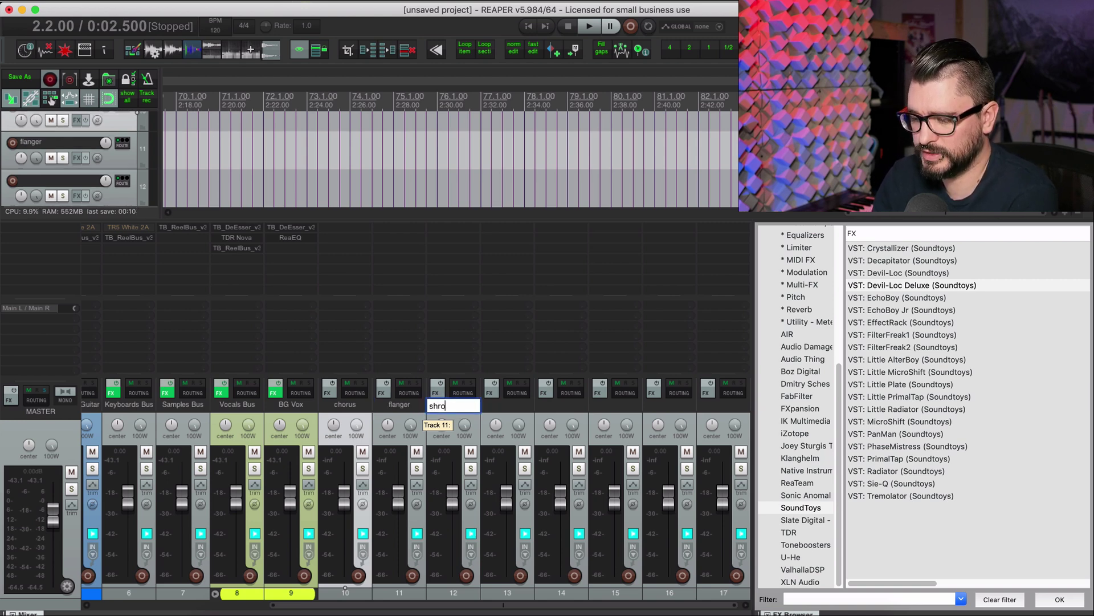
{"action": "type", "text": "hort delay"}
{"action": "key", "text": "Tab"}
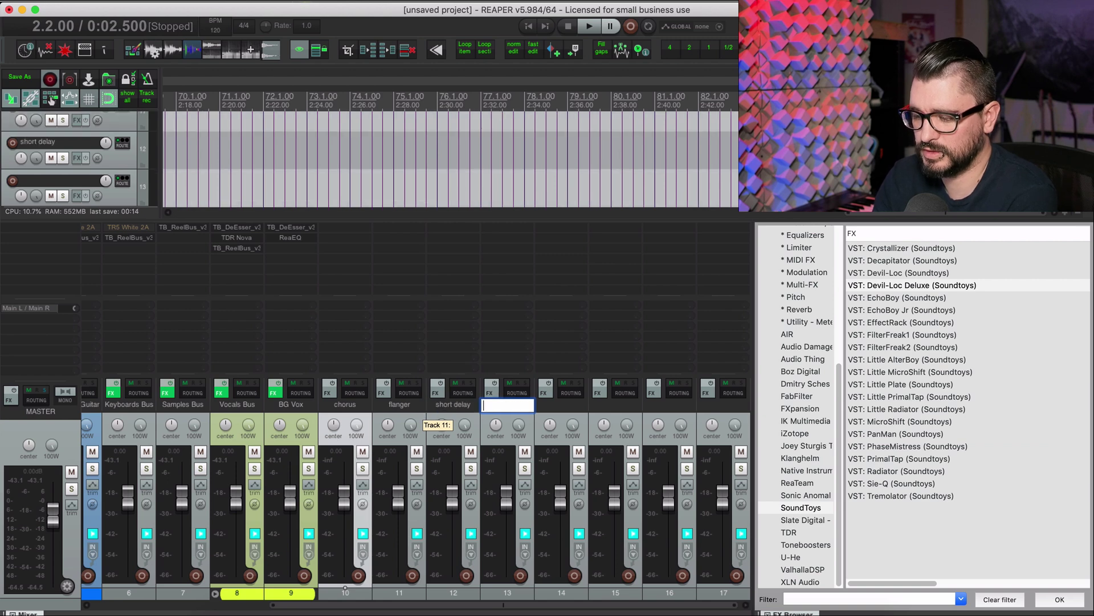
{"action": "type", "text": "long delay"}
{"action": "key", "text": "Tab"}
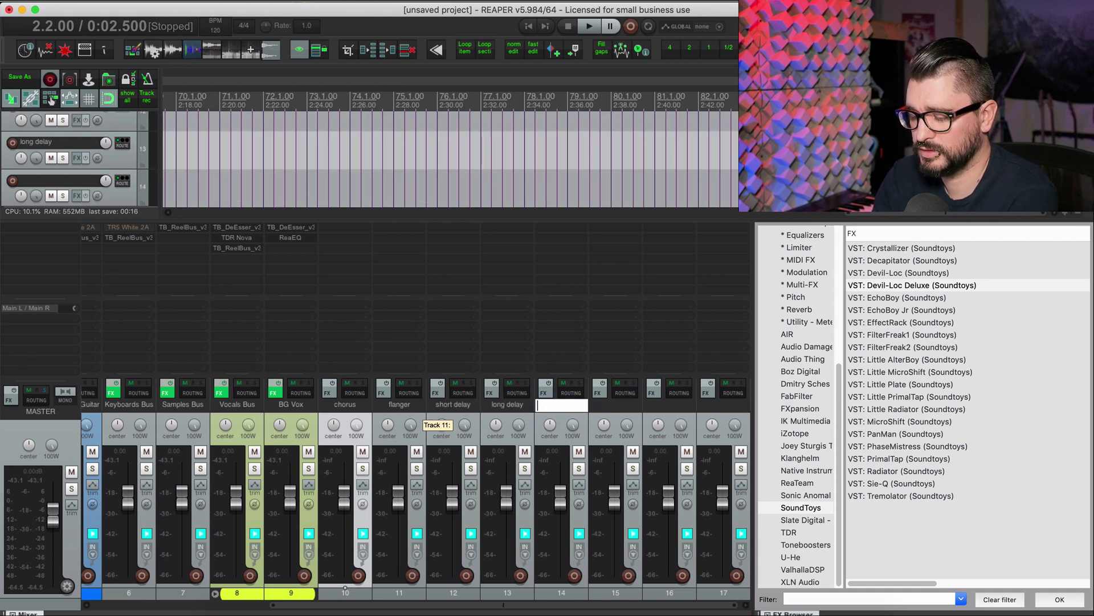
{"action": "type", "text": "lofi"}
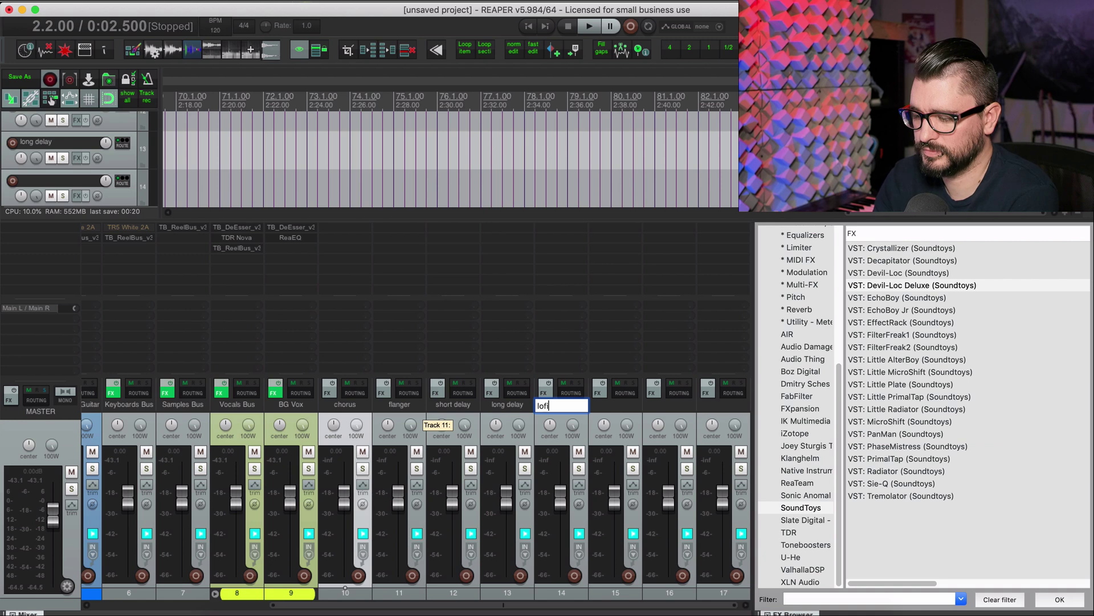
{"action": "key", "text": "Tab"}
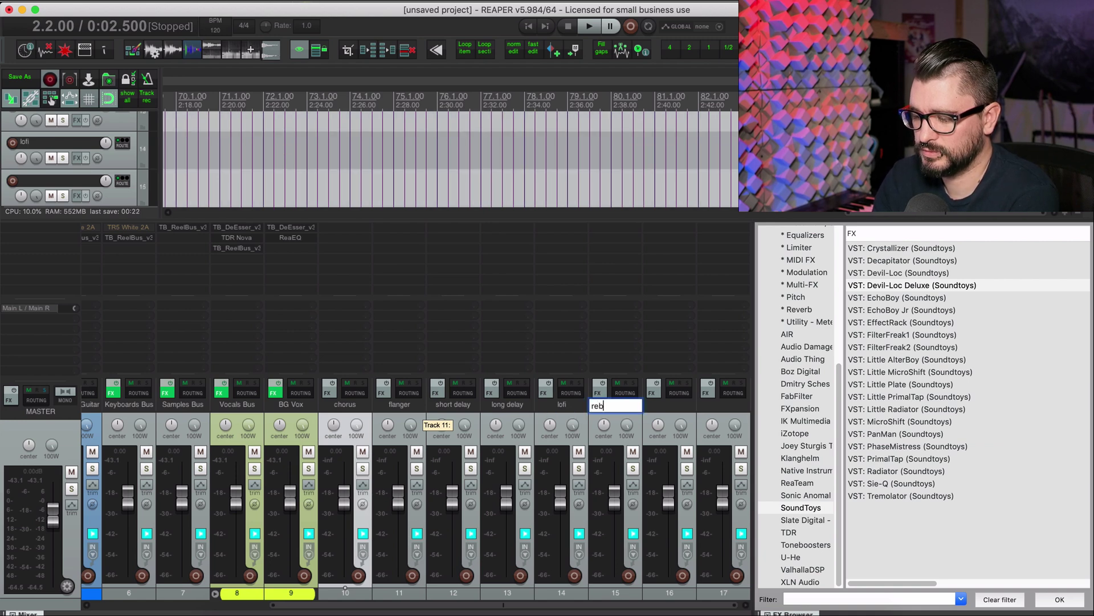
Name the last three new tracks "reverb 1", "reverb 2" and "reverb 3".
{"action": "type", "text": "reverb 1"}
{"action": "key", "text": "Tab"}
{"action": "type", "text": "r"}
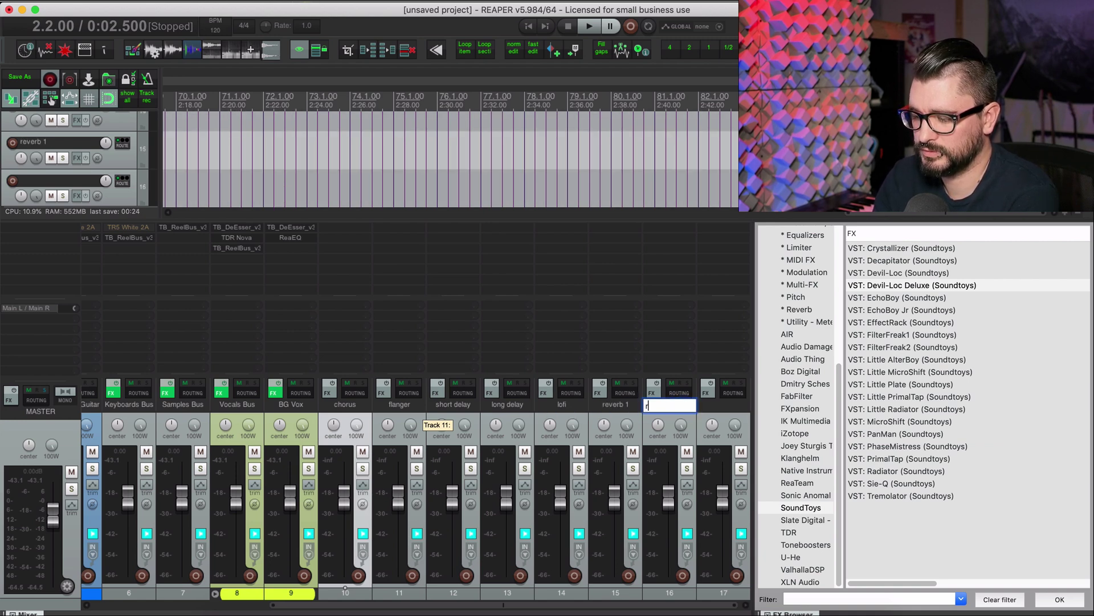
{"action": "key", "text": "Tab"}
{"action": "type", "text": "rev"}
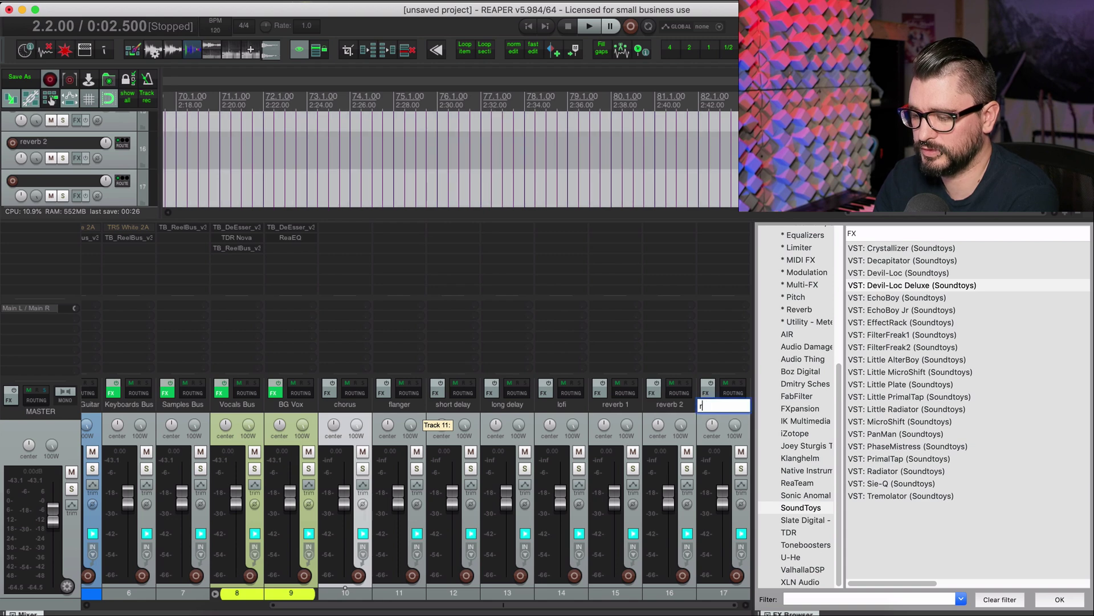
{"action": "key", "text": "Return"}
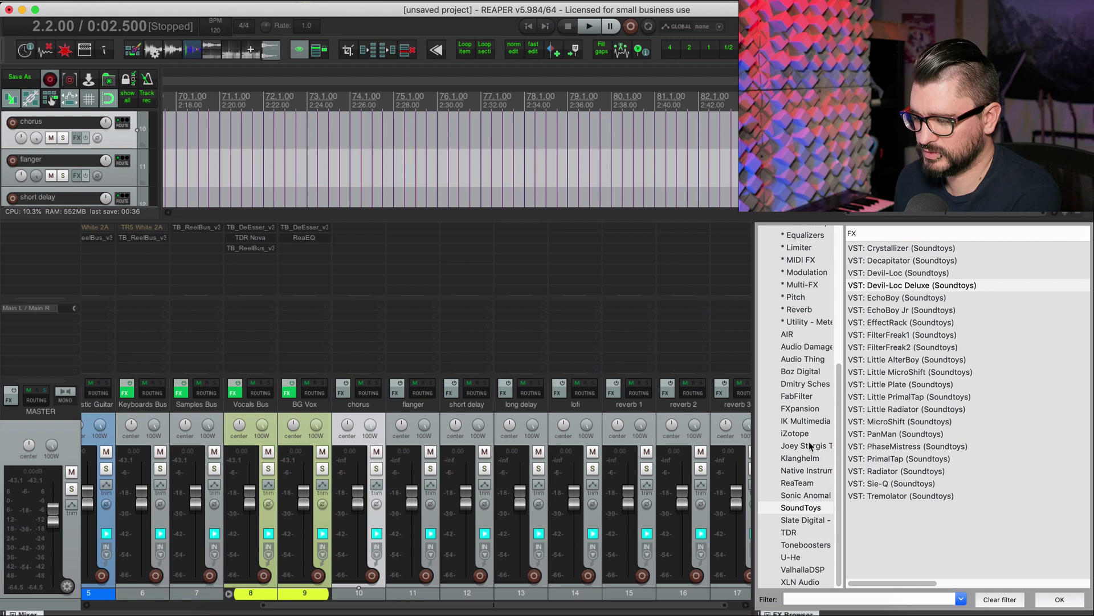
Add the TAL Chorus LX plugin from the Modulation folder to the chorus track.
{"action": "scroll", "coordinate": [801, 514], "scroll_direction": "up", "scroll_amount": 5}
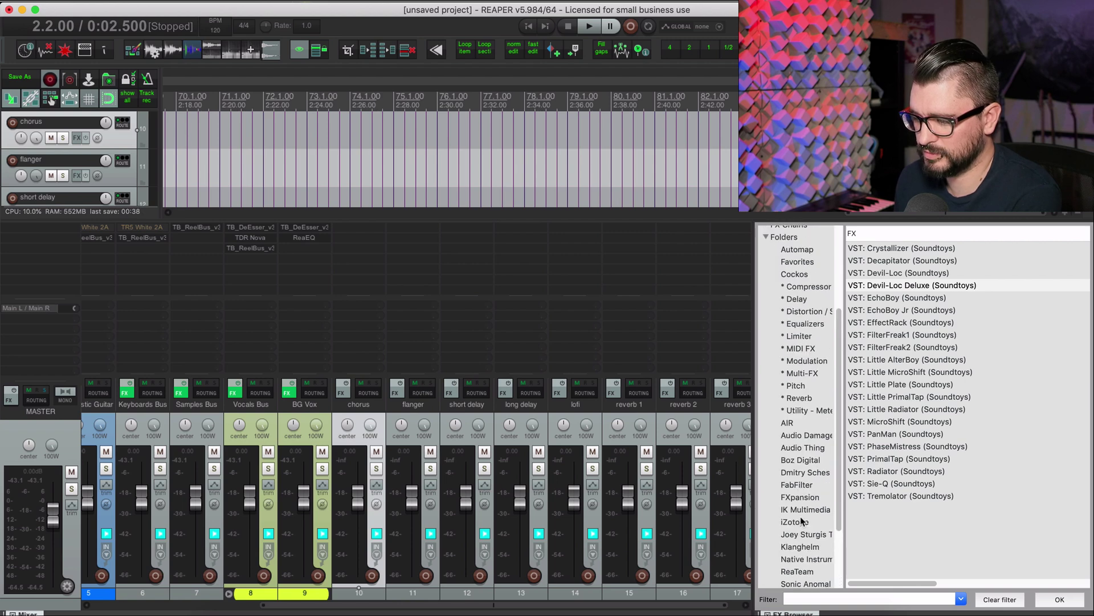
{"action": "left_click", "coordinate": [816, 422]}
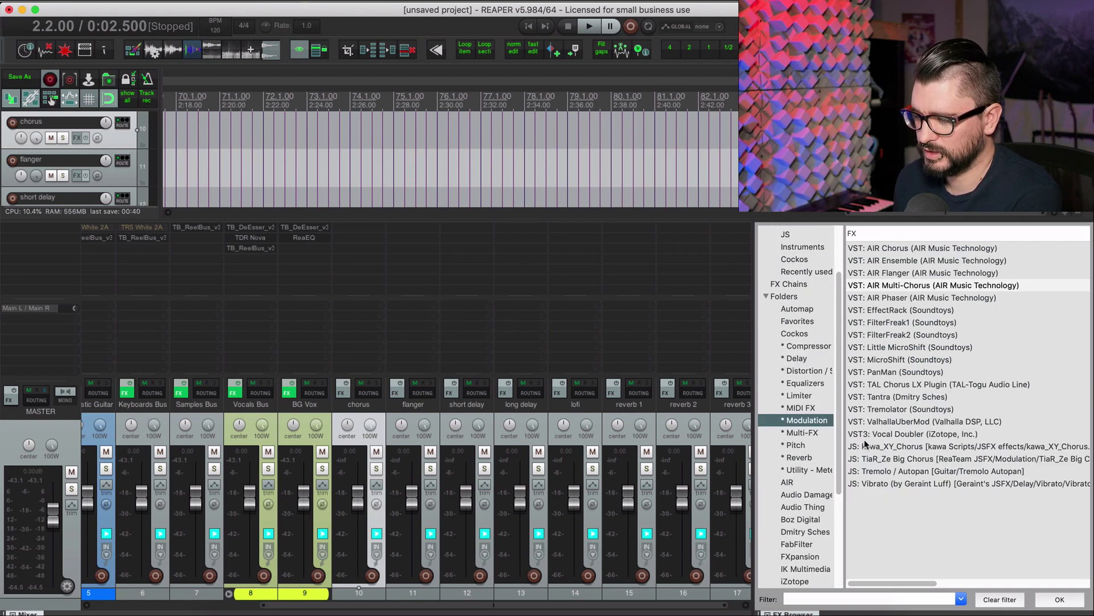
{"action": "left_click", "coordinate": [913, 385]}
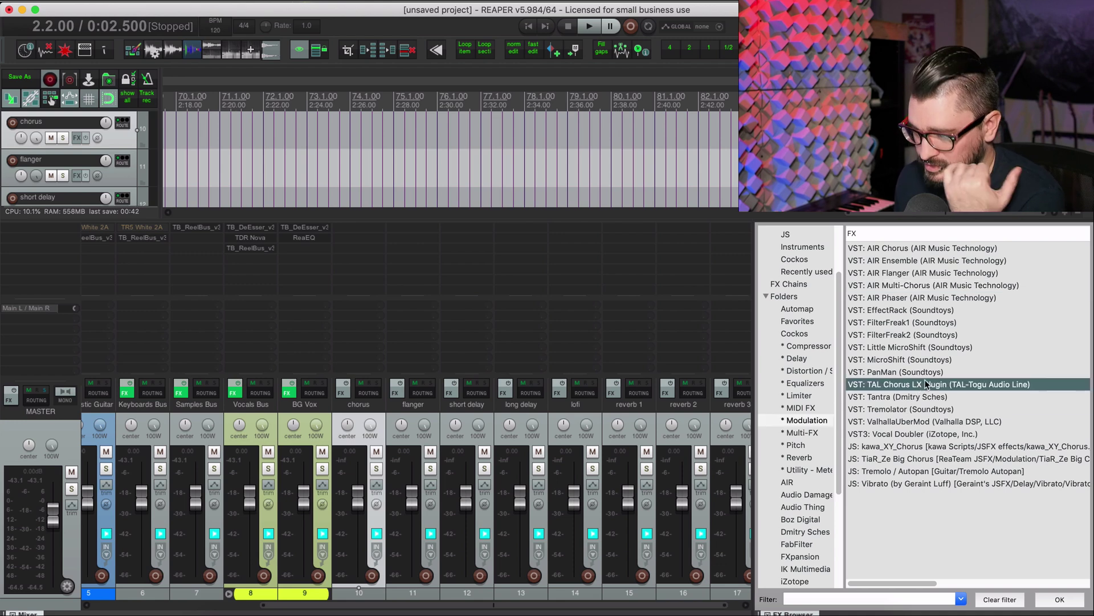
{"action": "left_click_drag", "start_coordinate": [376, 249], "coordinate": [360, 248]}
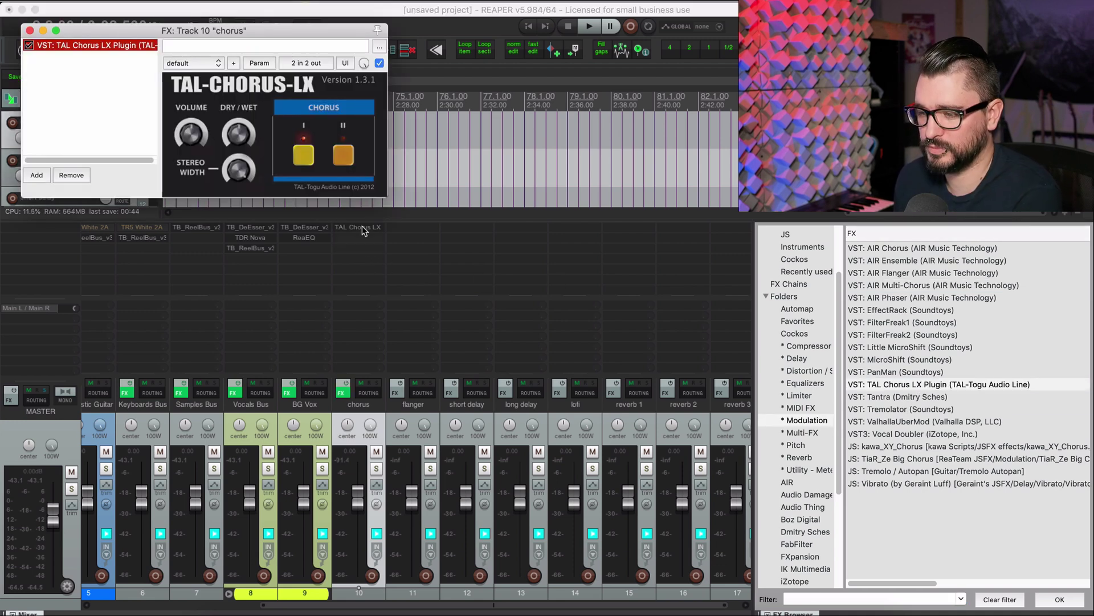
Switch on chorus mode II in TAL Chorus LX alongside mode I, and bypass the plugin.
{"action": "left_click", "coordinate": [231, 129]}
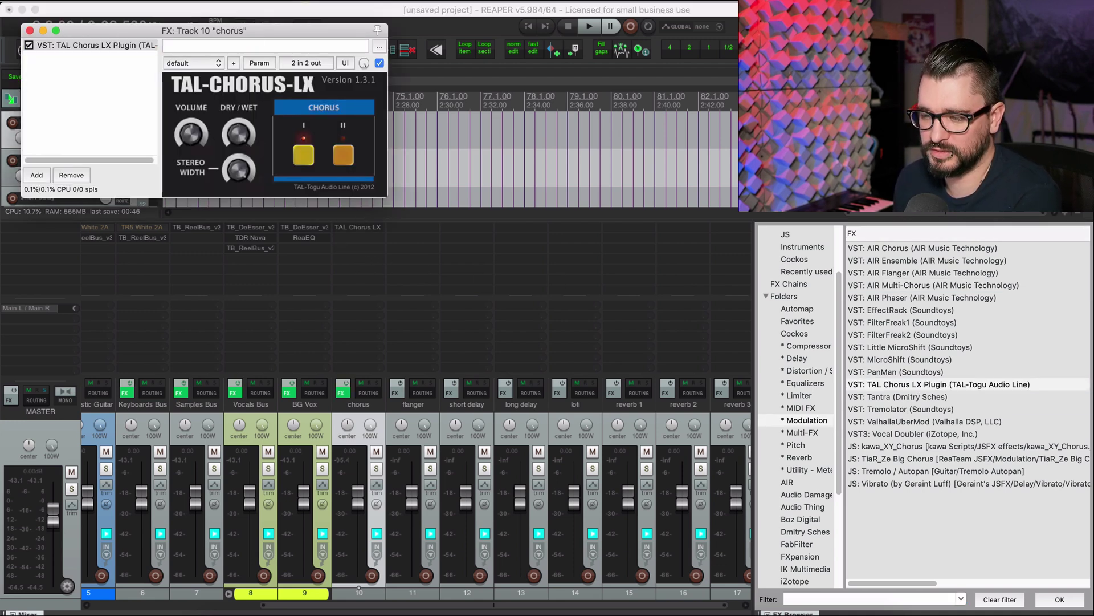
{"action": "left_click", "coordinate": [346, 159]}
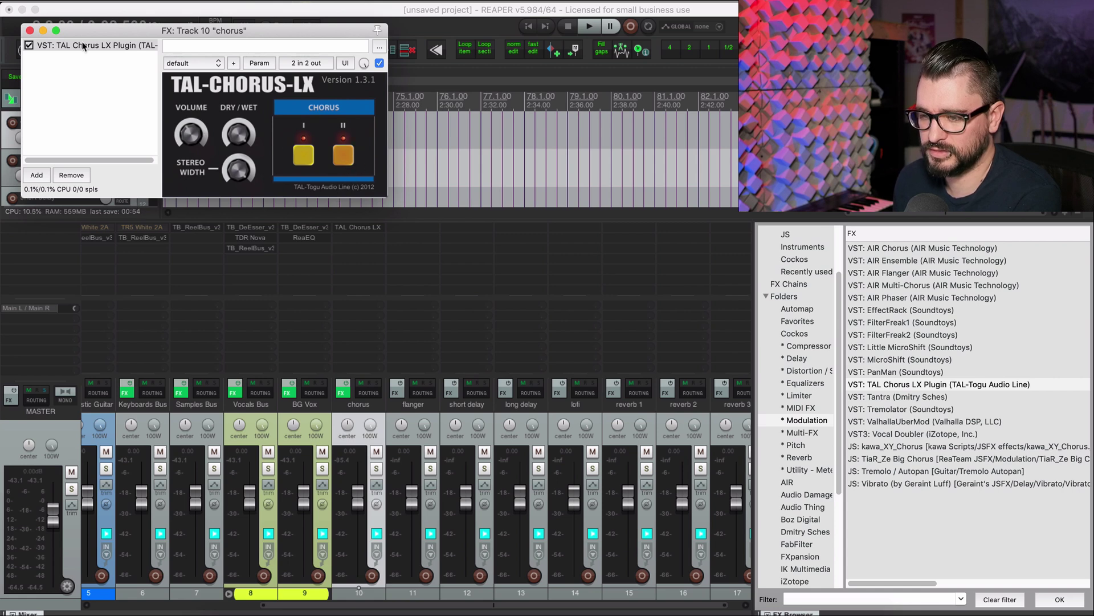
{"action": "left_click", "coordinate": [30, 45]}
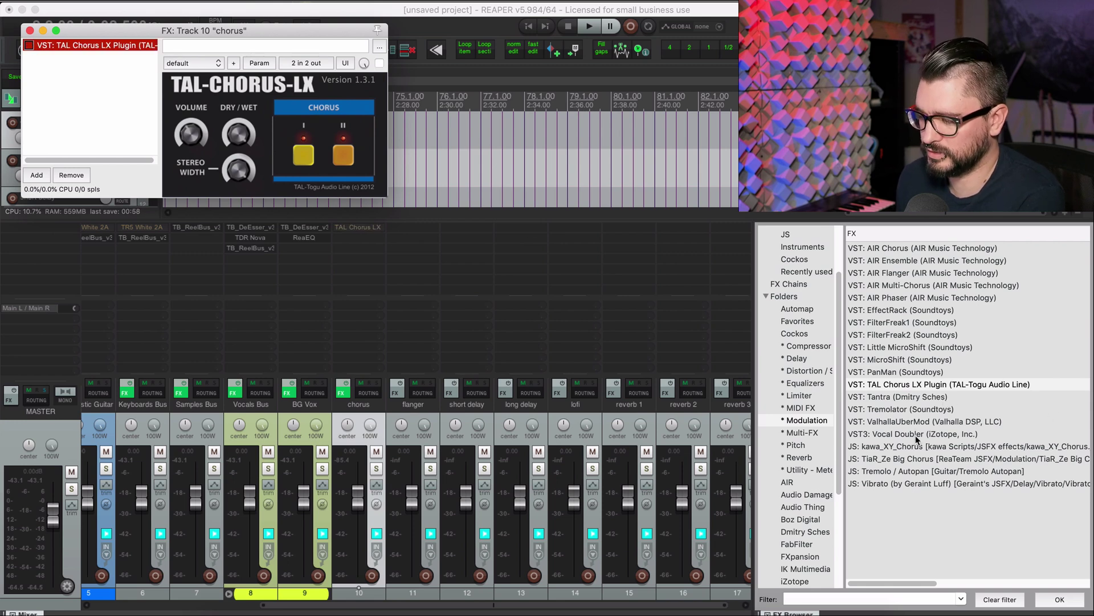
Add AIR Chorus to the chorus track after TAL Chorus LX.
{"action": "left_click", "coordinate": [922, 506]}
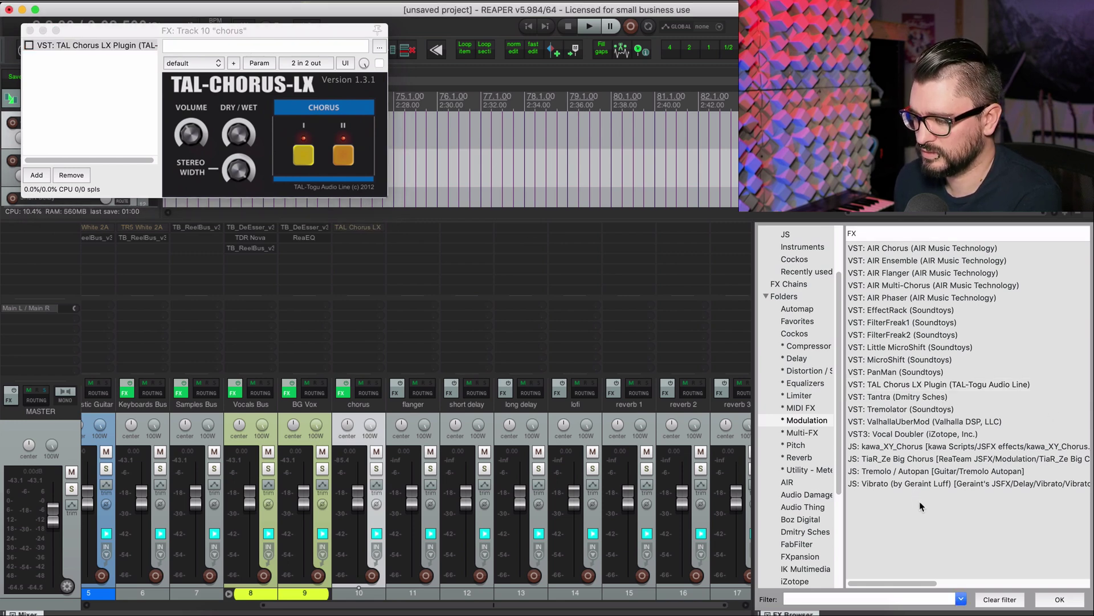
{"action": "key", "text": "Down"}
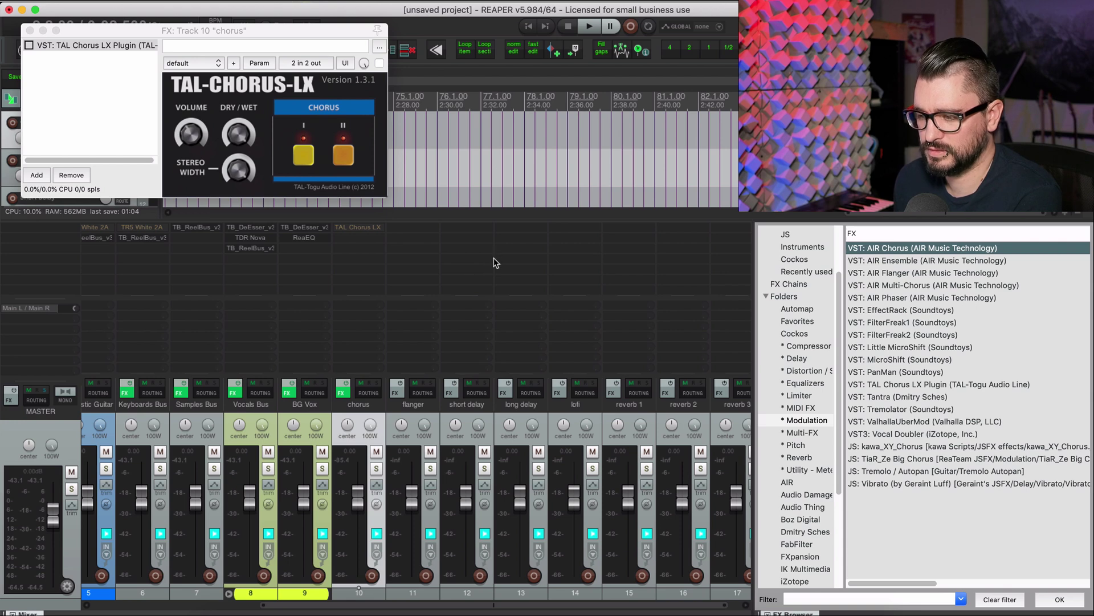
{"action": "key", "text": "Return"}
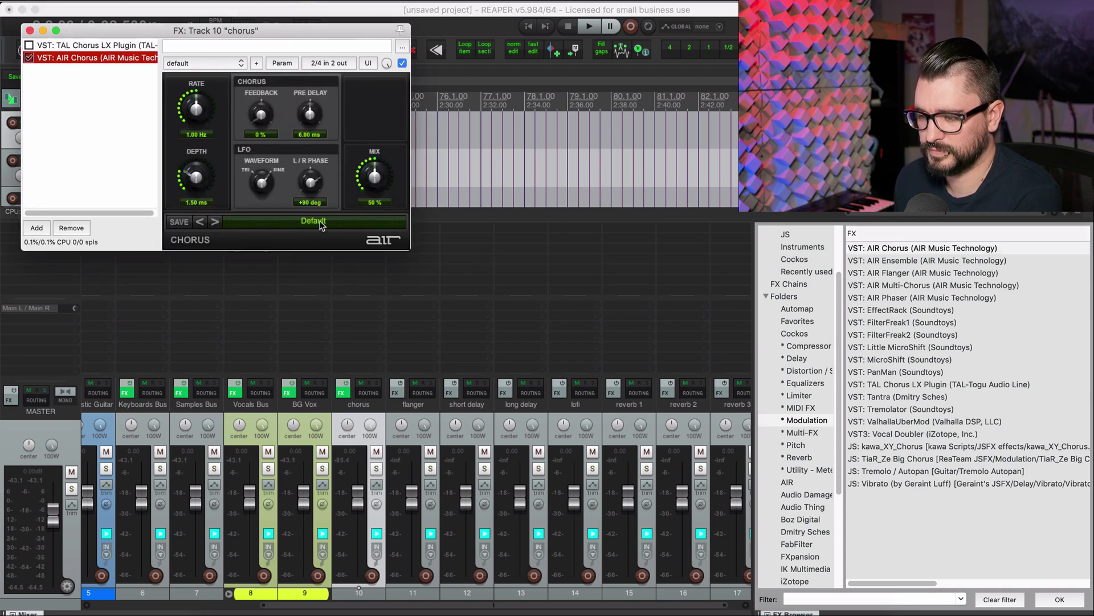
Load the "10 Heavy Slow Chorus" preset in AIR Chorus, then bypass the plugin and close the effects window.
{"action": "left_click", "coordinate": [321, 224]}
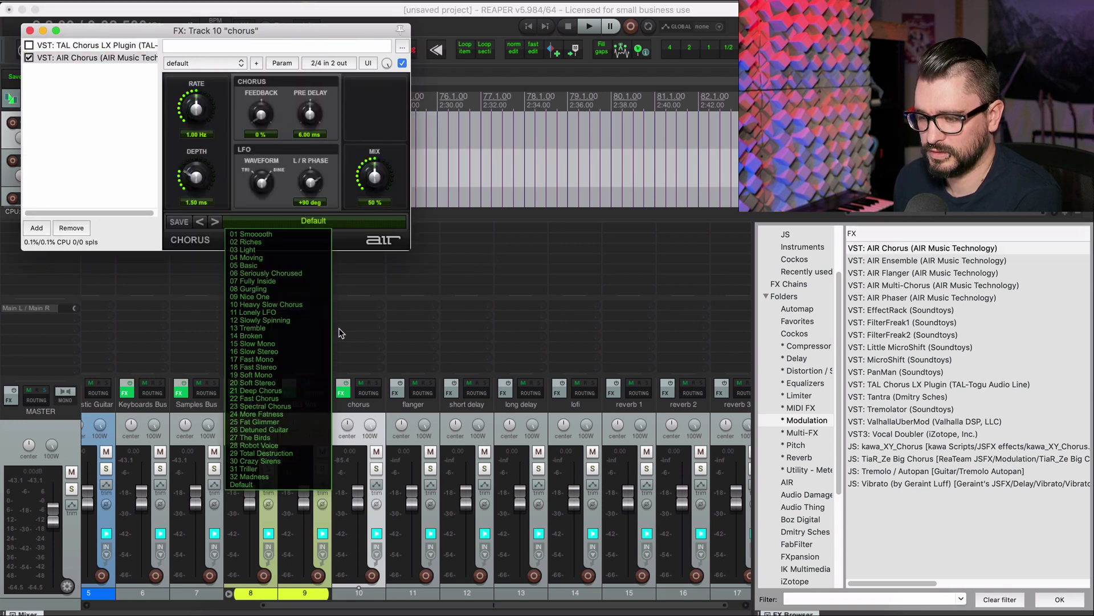
{"action": "left_click", "coordinate": [294, 305]}
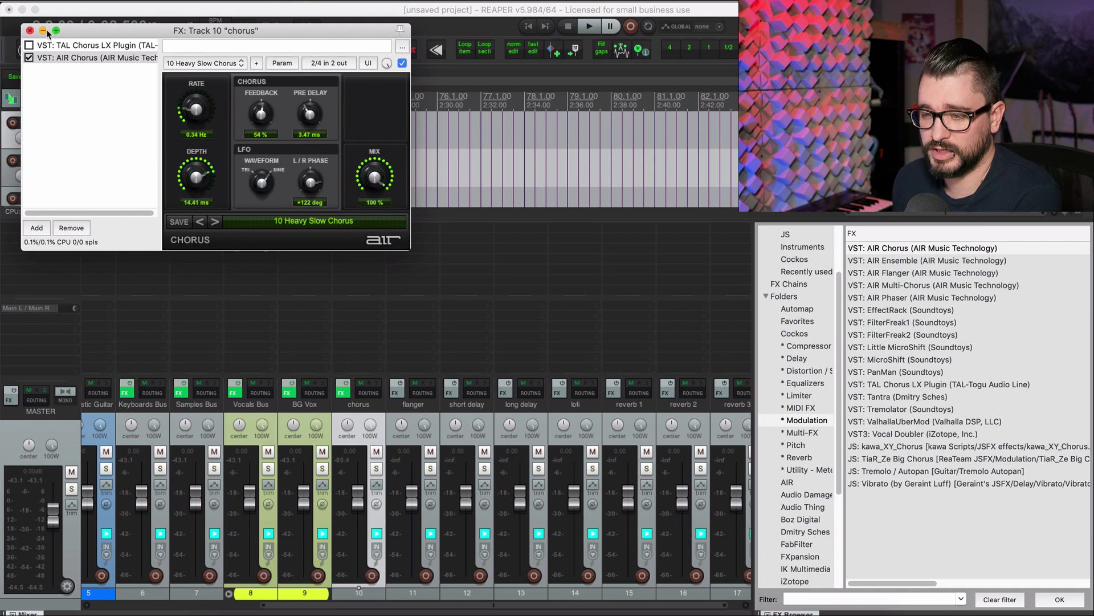
{"action": "left_click", "coordinate": [29, 58]}
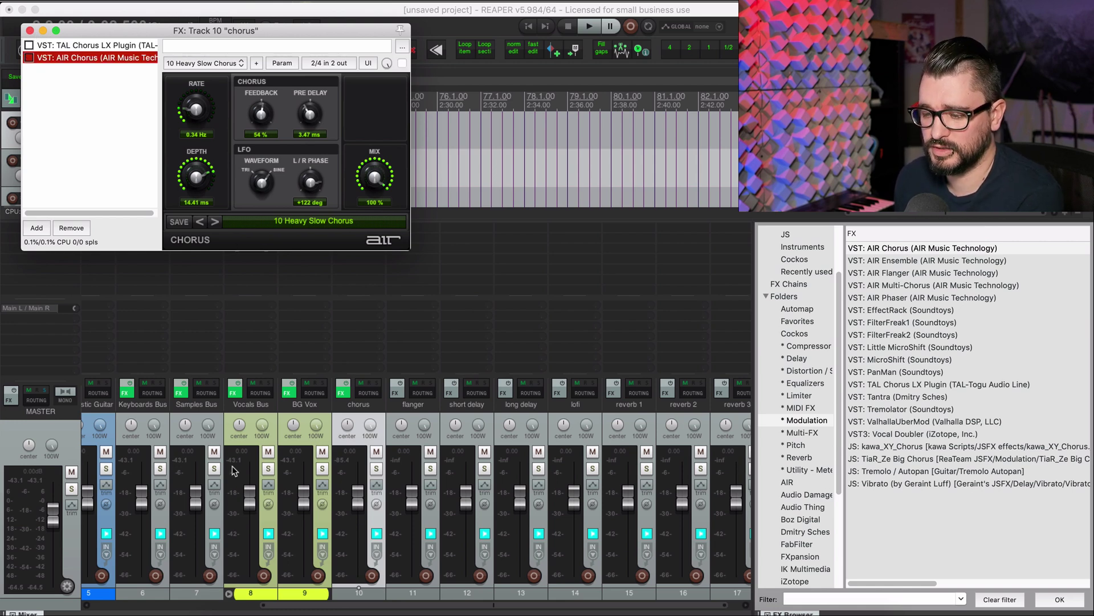
{"action": "left_click", "coordinate": [30, 30]}
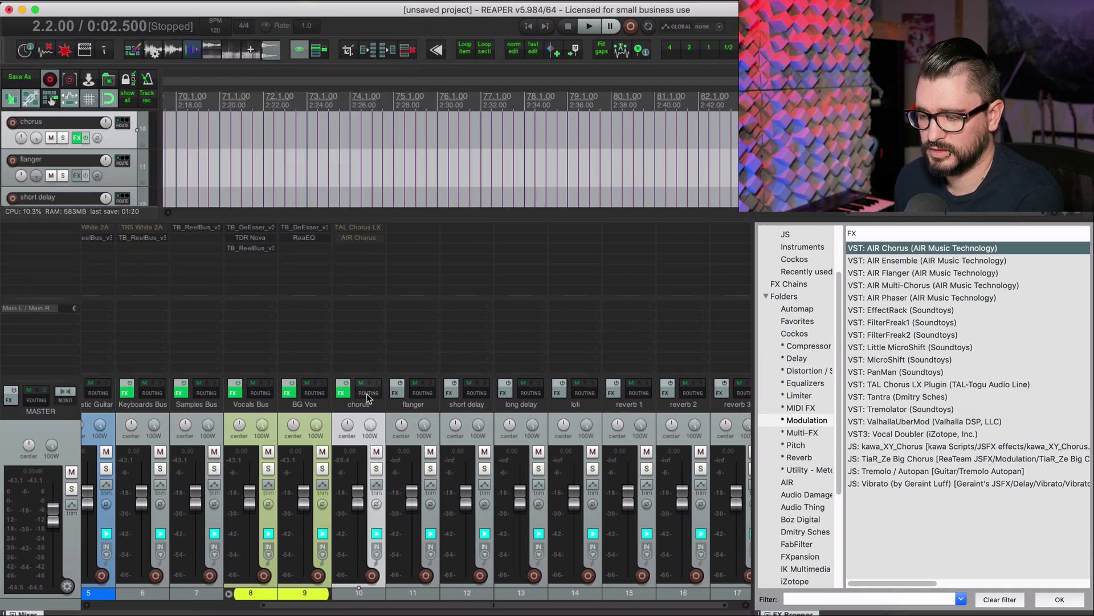
Add AIR Flanger from the Modulation folder to the flanger track and close its effects window.
{"action": "left_click", "coordinate": [413, 410]}
{"action": "left_click", "coordinate": [904, 273]}
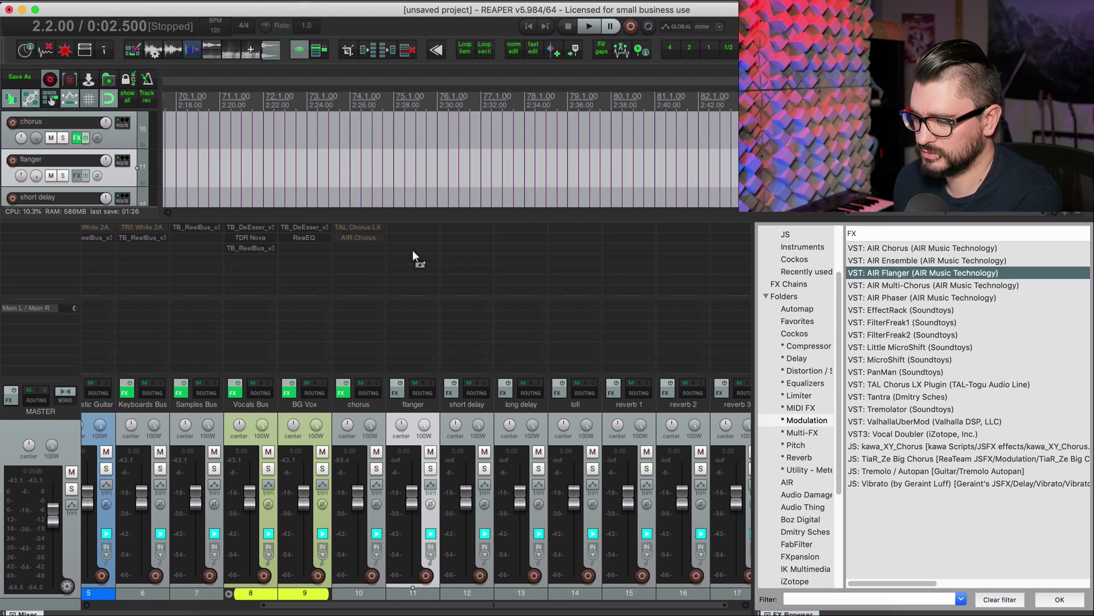
{"action": "left_click_drag", "start_coordinate": [412, 250], "coordinate": [414, 254]}
{"action": "key", "text": "Escape"}
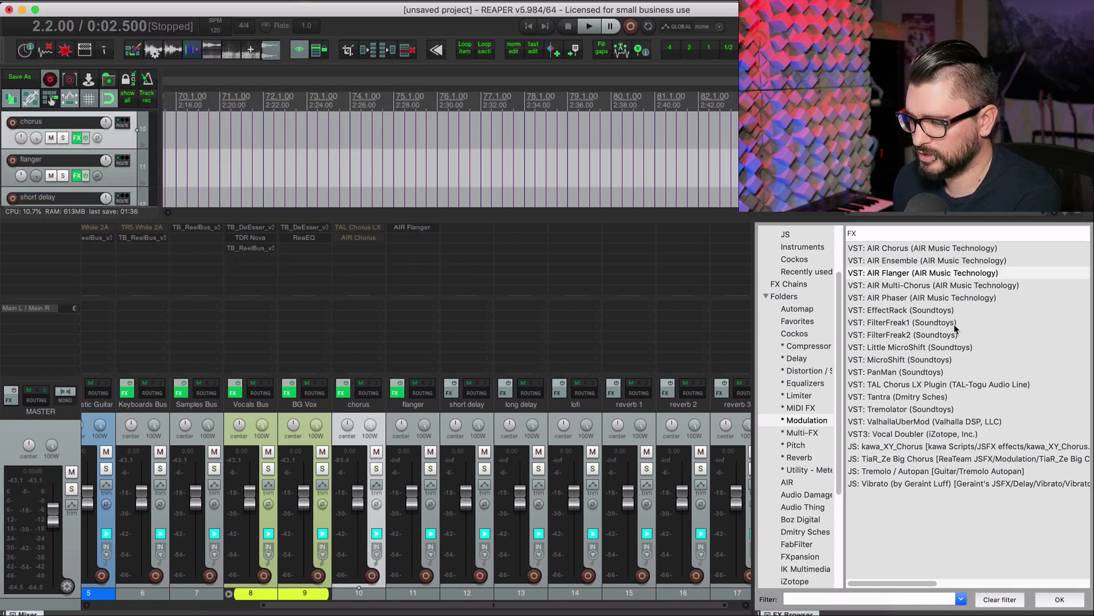
Add the Soundtoys MicroShift plugin to the chorus track after AIR Chorus and close its effects window.
{"action": "left_click", "coordinate": [901, 361]}
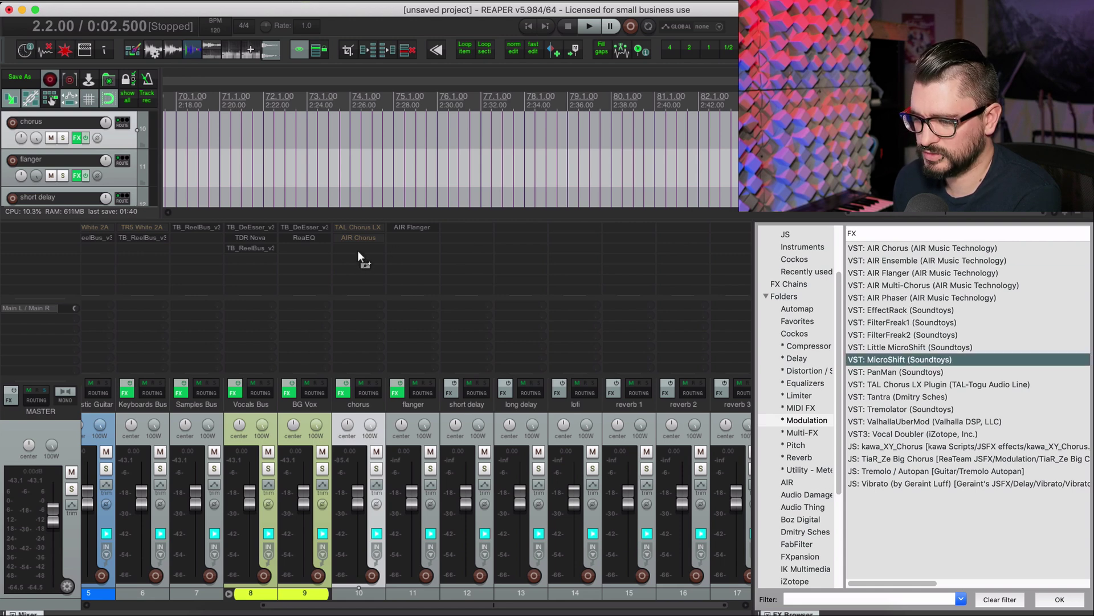
{"action": "left_click_drag", "start_coordinate": [357, 246], "coordinate": [358, 248]}
{"action": "key", "text": "Escape"}
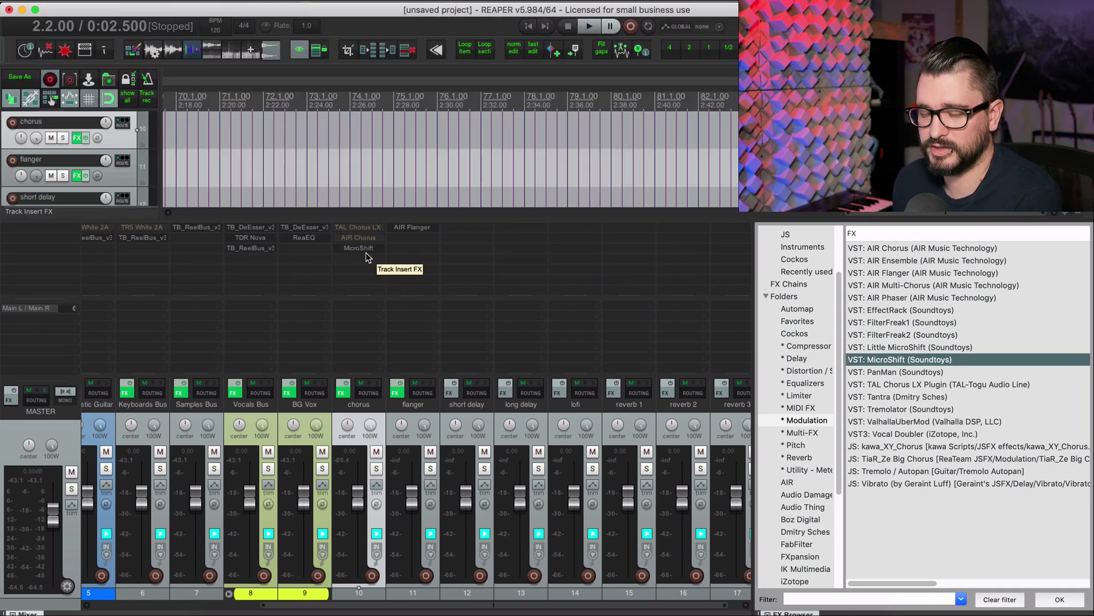
Add the ValhallaFreqEcho plugin from the Delay folder to the short delay track.
{"action": "left_click", "coordinate": [469, 422]}
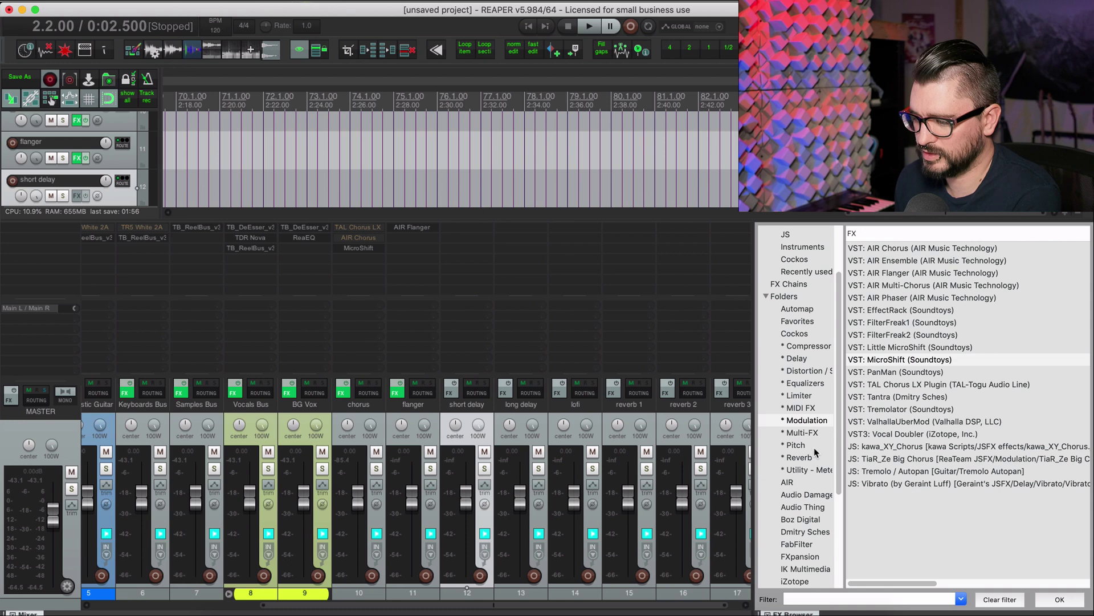
{"action": "left_click", "coordinate": [805, 358]}
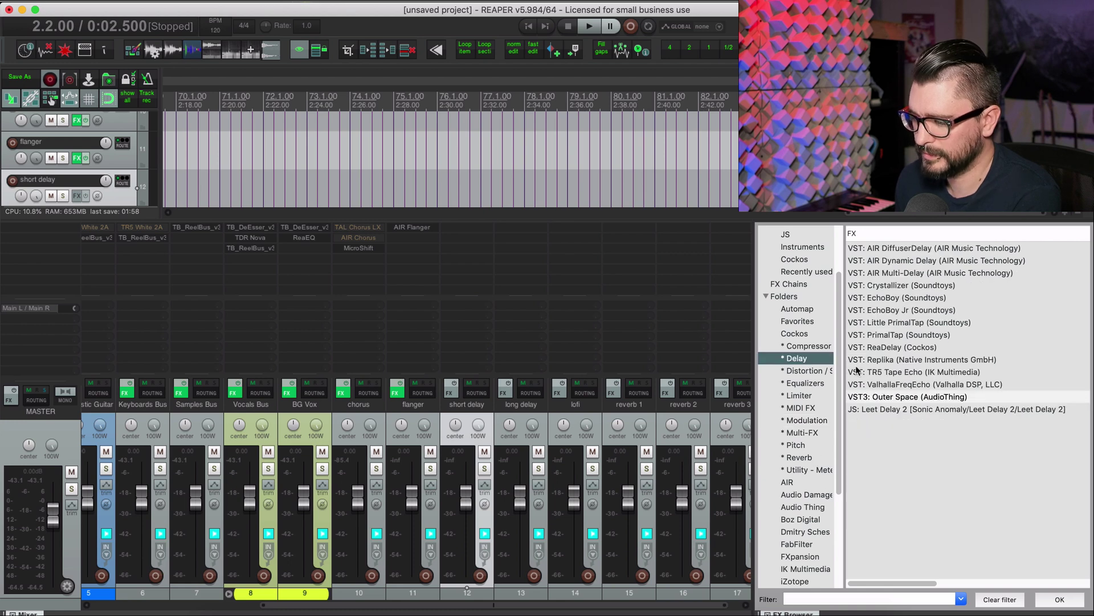
{"action": "left_click_drag", "start_coordinate": [857, 384], "coordinate": [454, 247]}
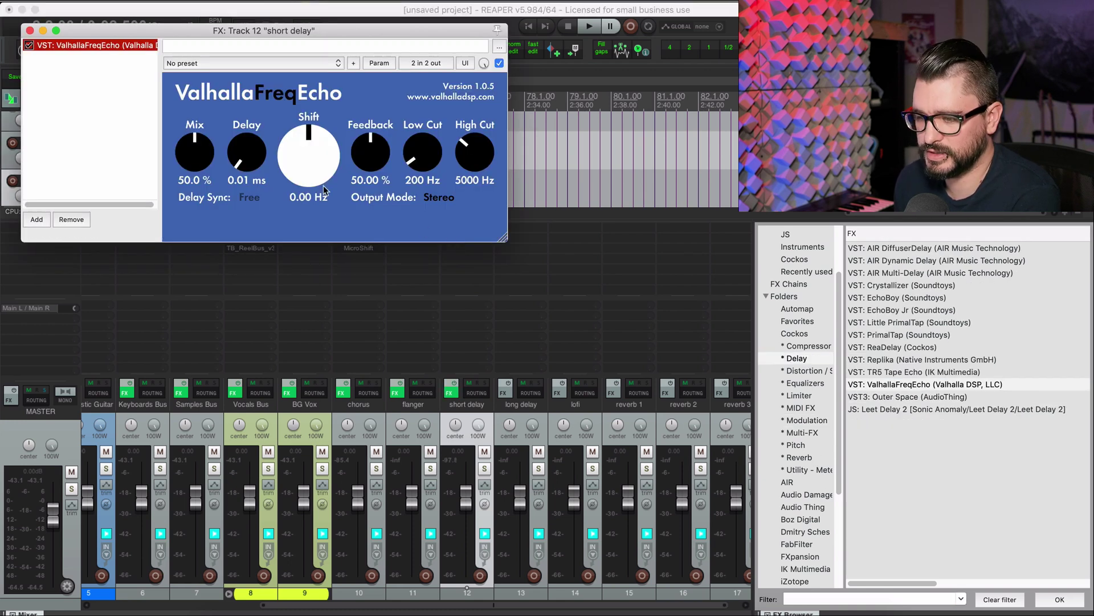
Set ValhallaFreqEcho to 1/16 delay sync, 100% mix and about 35.6% feedback, and close the effects window.
{"action": "left_click", "coordinate": [256, 203]}
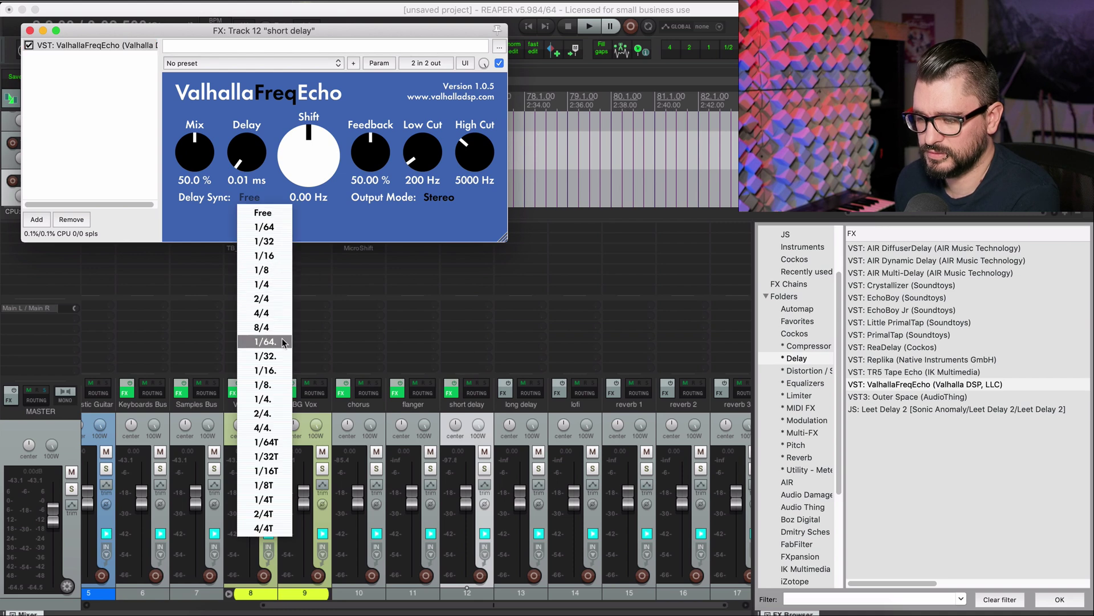
{"action": "left_click", "coordinate": [279, 258]}
{"action": "left_click_drag", "start_coordinate": [199, 168], "coordinate": [199, 132]}
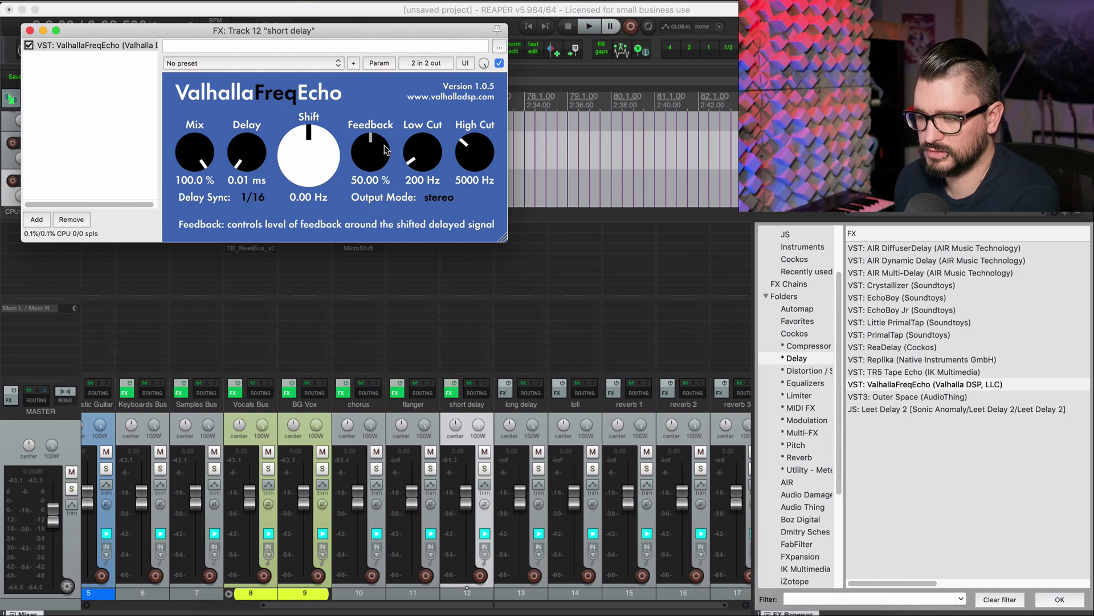
{"action": "left_click_drag", "start_coordinate": [380, 154], "coordinate": [374, 177]}
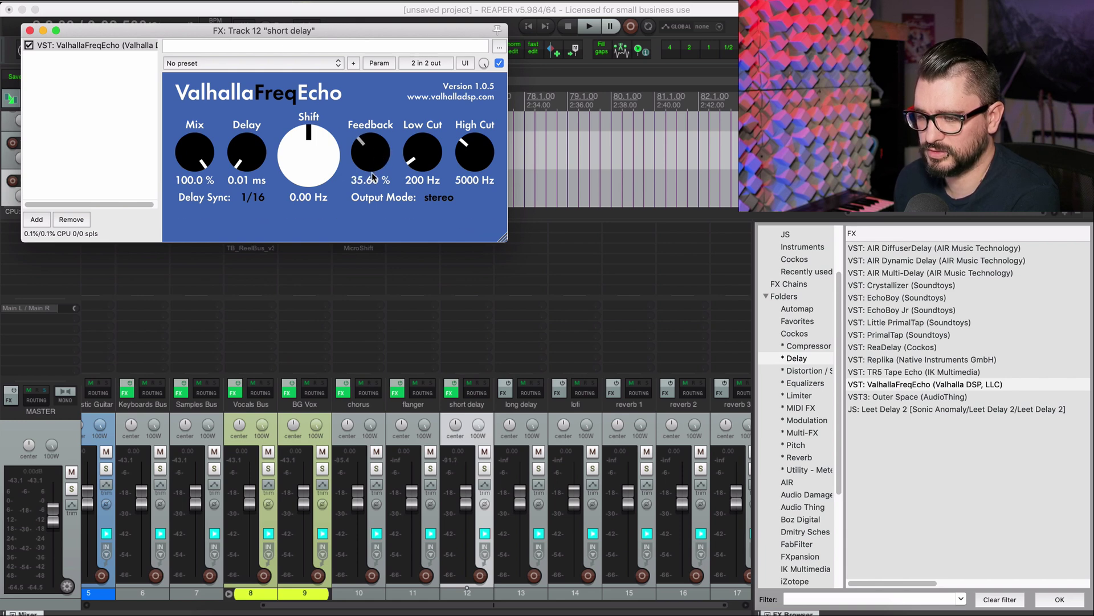
{"action": "left_click", "coordinate": [29, 30]}
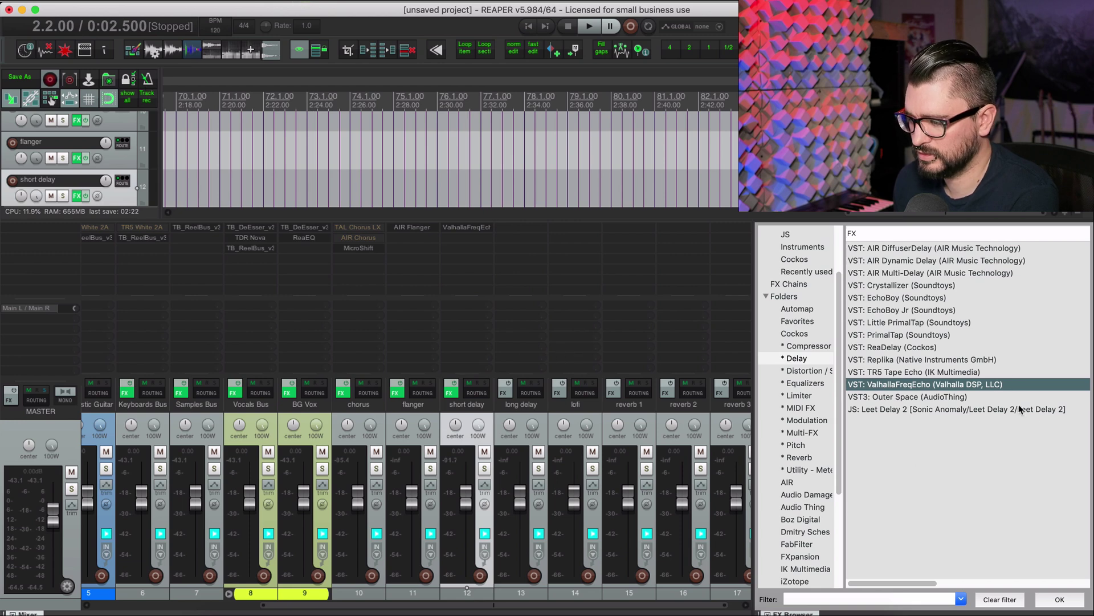
Add EchoBoy Jr to the short delay track with a 1/16 echo time, keeping ValhallaFreqEcho bypassed, and close the effects window.
{"action": "double_click", "coordinate": [901, 309]}
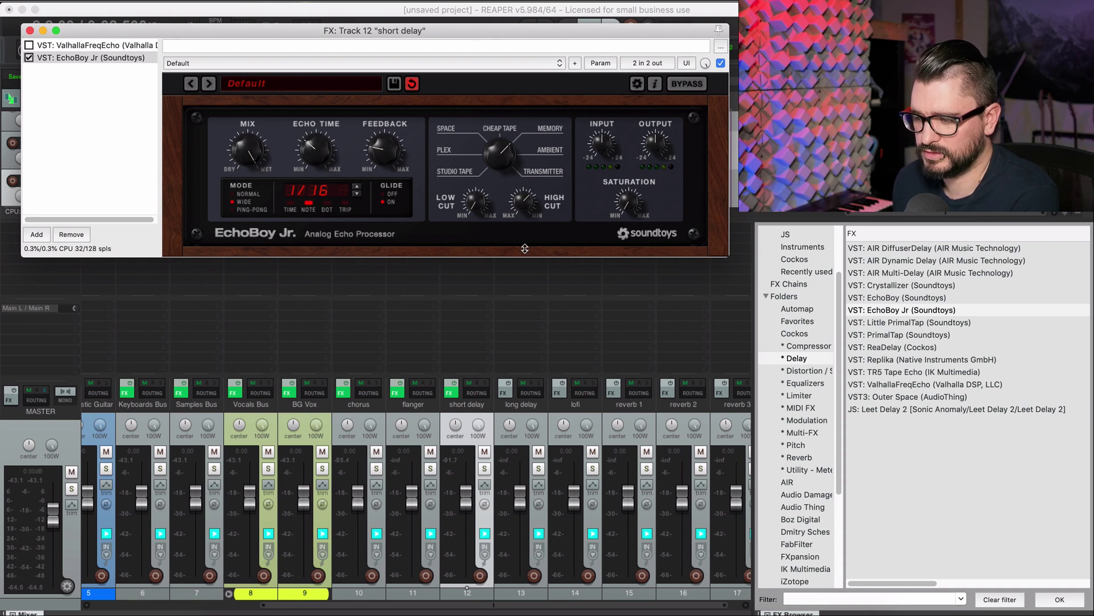
{"action": "left_click", "coordinate": [30, 59]}
{"action": "left_click", "coordinate": [30, 30]}
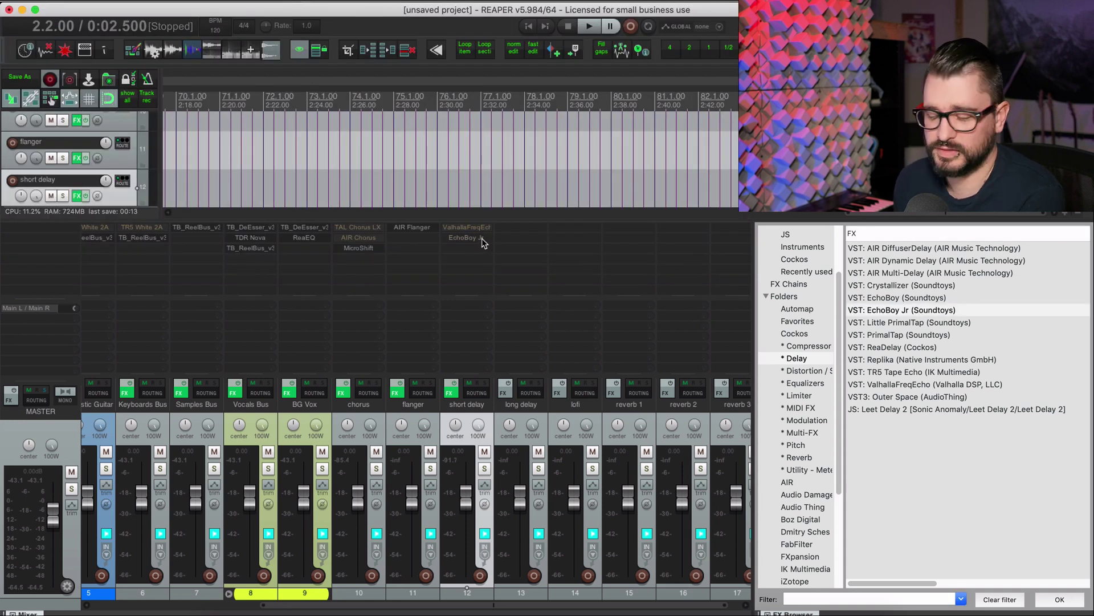
Add the Soundtoys PrimalTap plugin to the long delay track and close its effects window.
{"action": "left_click", "coordinate": [525, 418]}
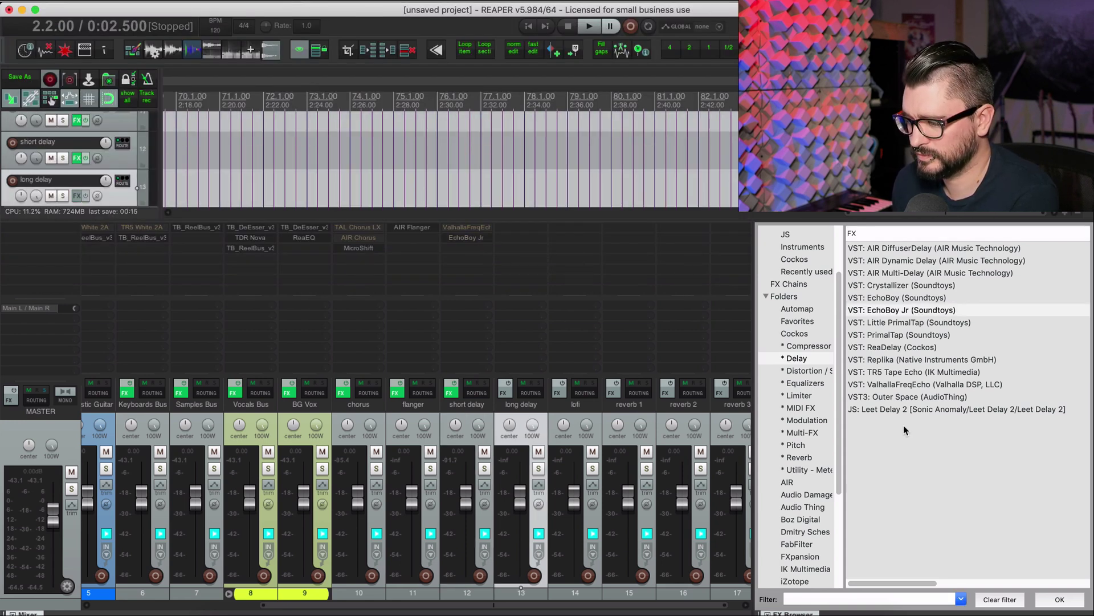
{"action": "left_click", "coordinate": [903, 323]}
{"action": "left_click", "coordinate": [900, 337]}
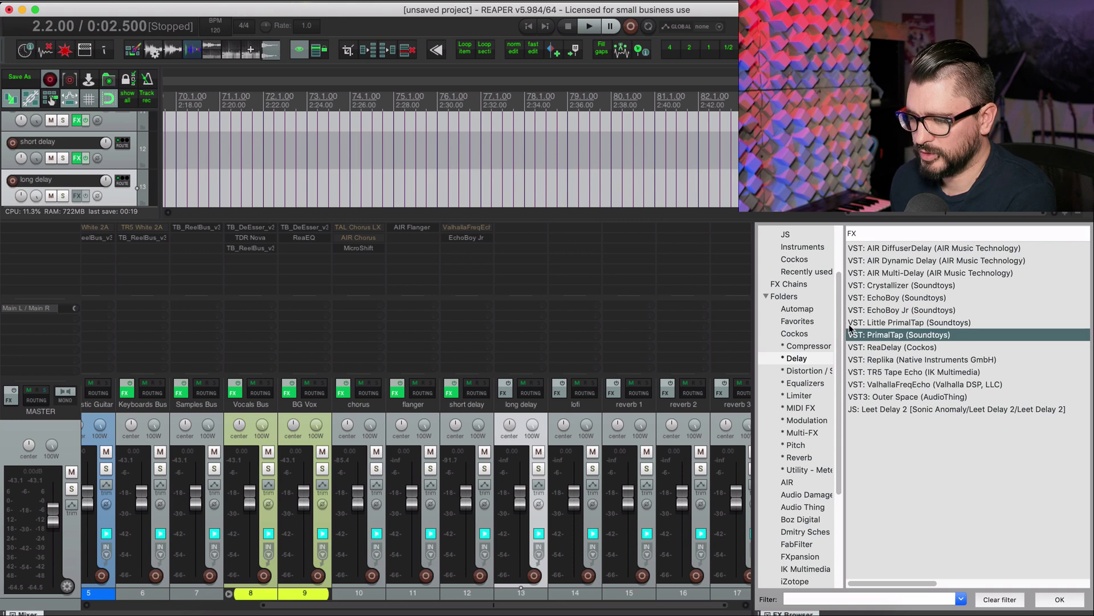
{"action": "left_click_drag", "start_coordinate": [529, 251], "coordinate": [529, 252]}
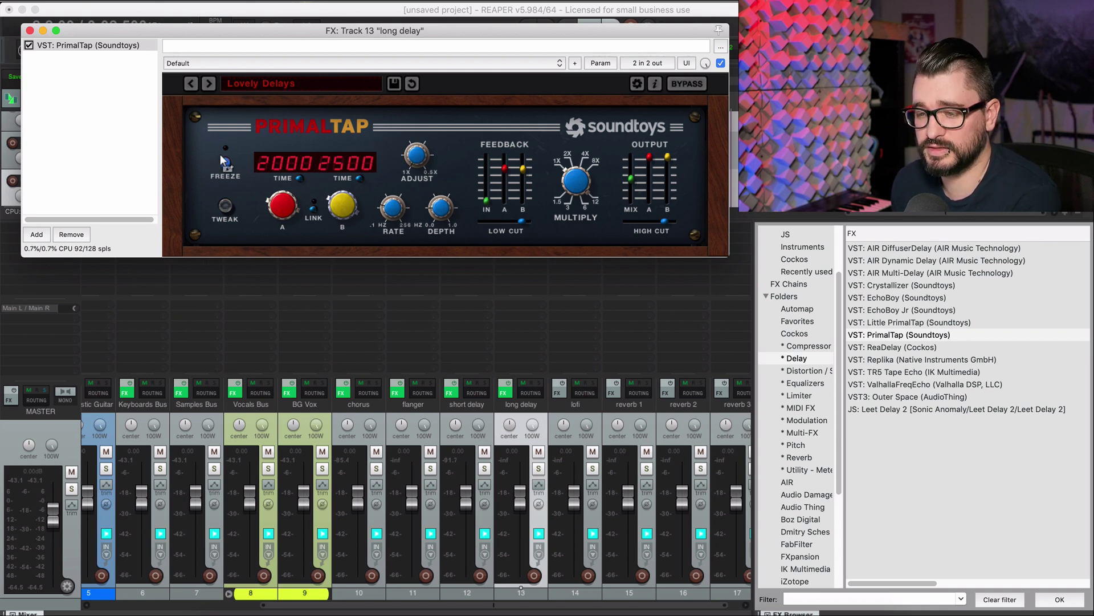
{"action": "left_click", "coordinate": [30, 31]}
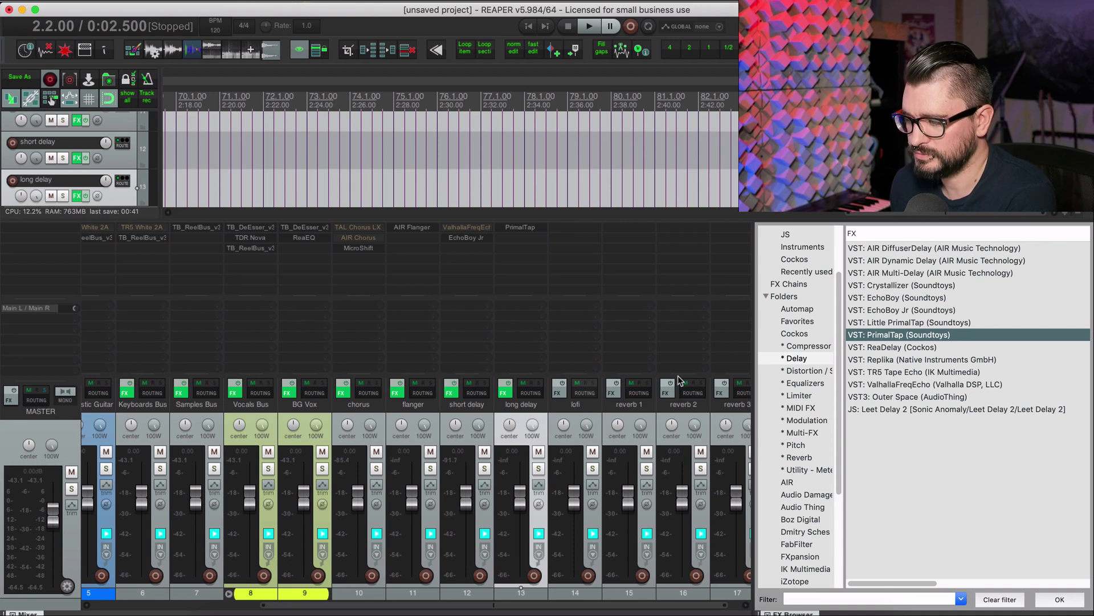
Add the AIR Lo-Fi plugin from the Distortion folder to the lofi track.
{"action": "left_click", "coordinate": [596, 399]}
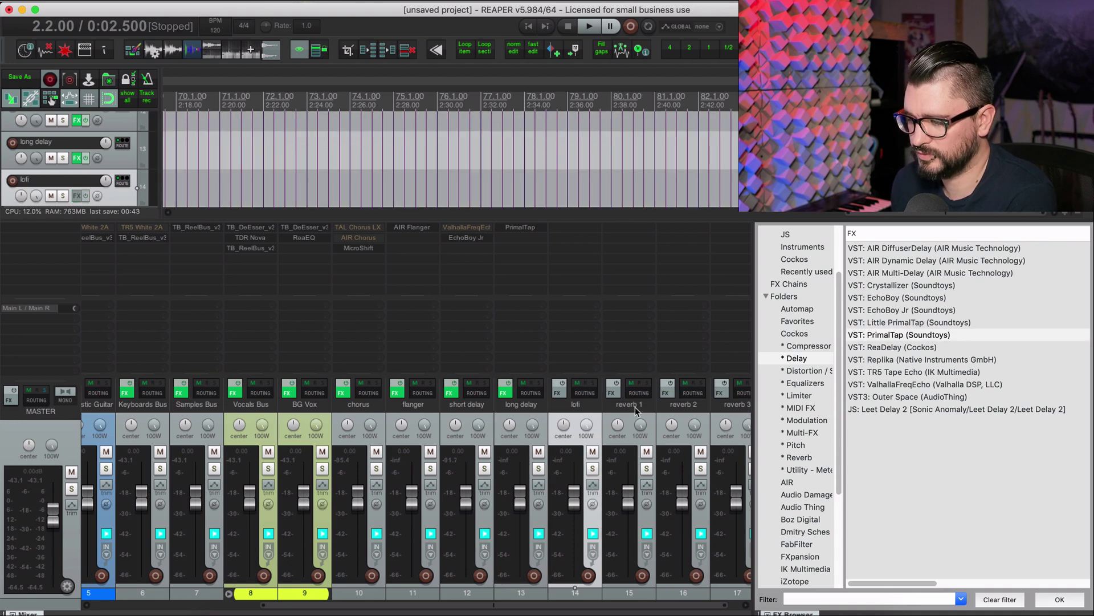
{"action": "left_click", "coordinate": [810, 371]}
{"action": "scroll", "coordinate": [923, 480], "scroll_direction": "down", "scroll_amount": 1}
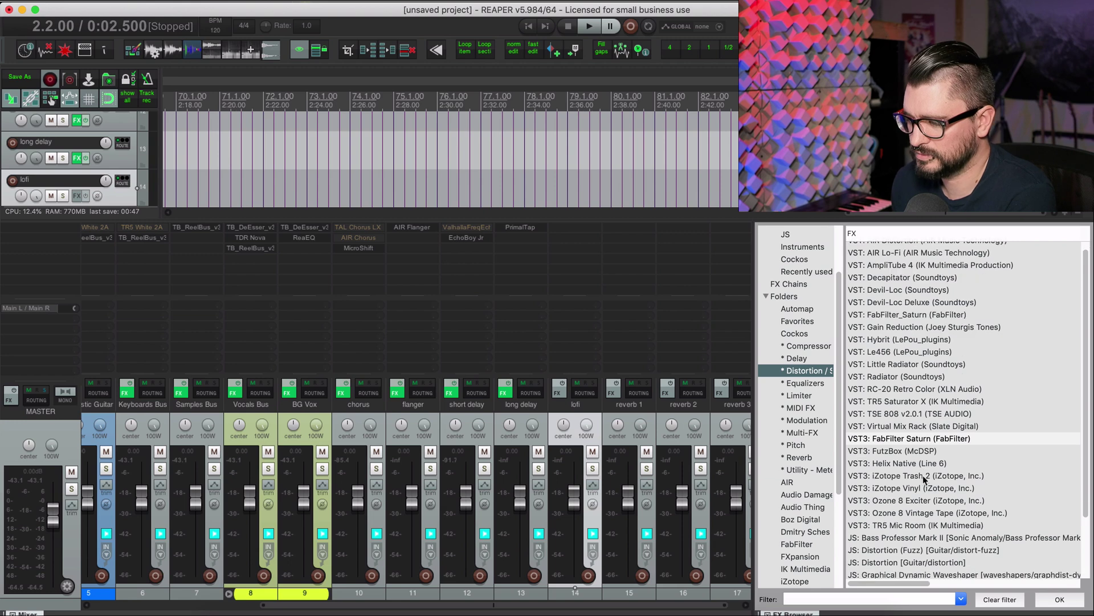
{"action": "scroll", "coordinate": [924, 480], "scroll_direction": "up", "scroll_amount": 1}
{"action": "left_click", "coordinate": [889, 263]}
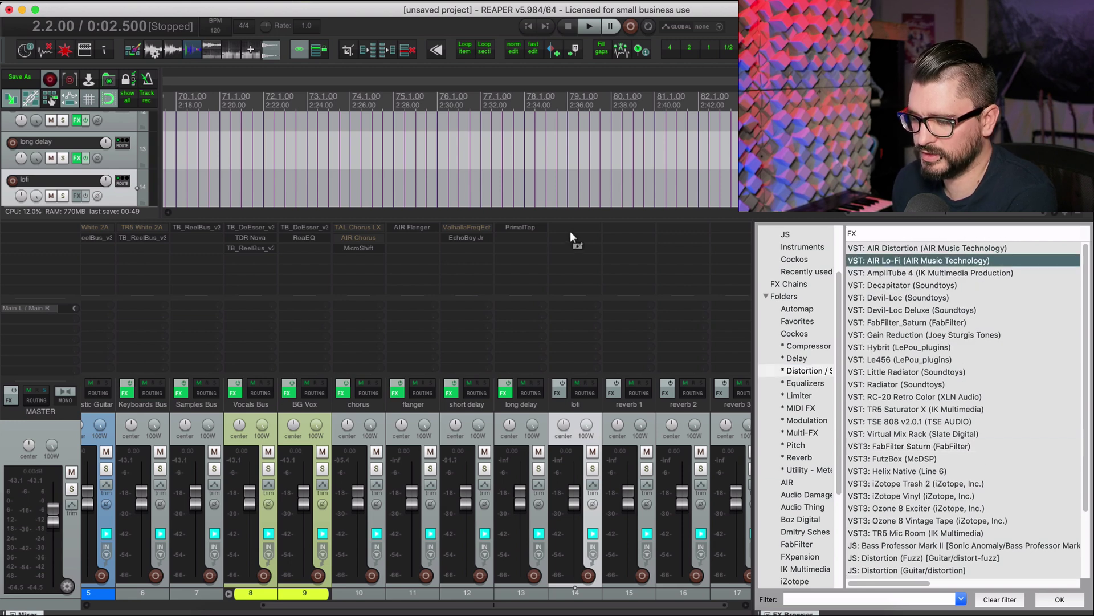
{"action": "left_click_drag", "start_coordinate": [605, 265], "coordinate": [606, 264]}
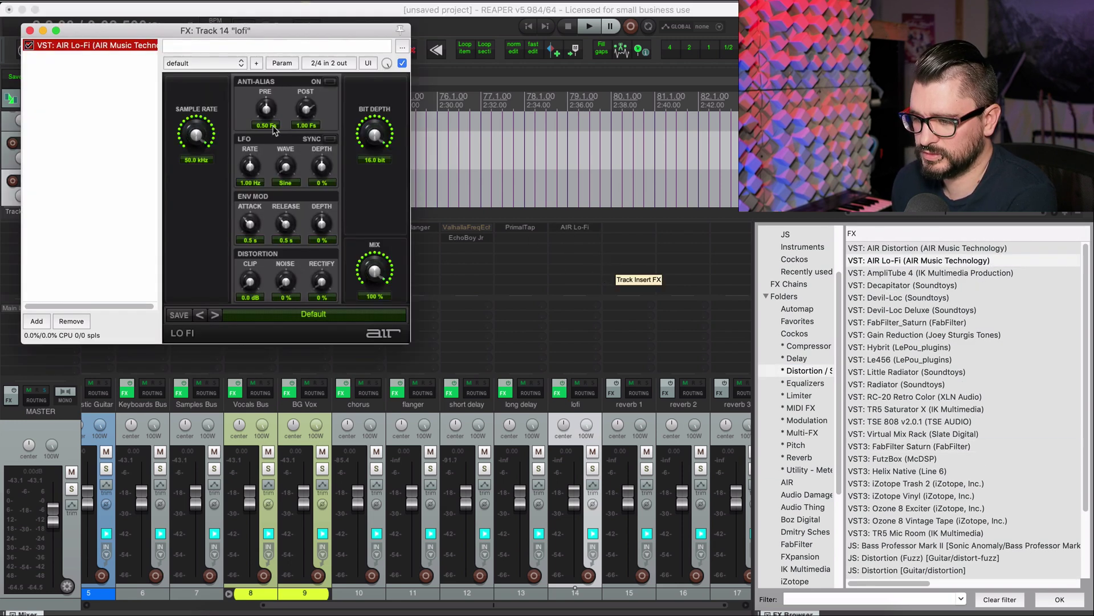
Set AIR Lo-Fi to a 9.7 bit depth and a 5.74 kHz sample rate, and bypass the plugin.
{"action": "scroll", "coordinate": [374, 162], "scroll_direction": "up", "scroll_amount": 4}
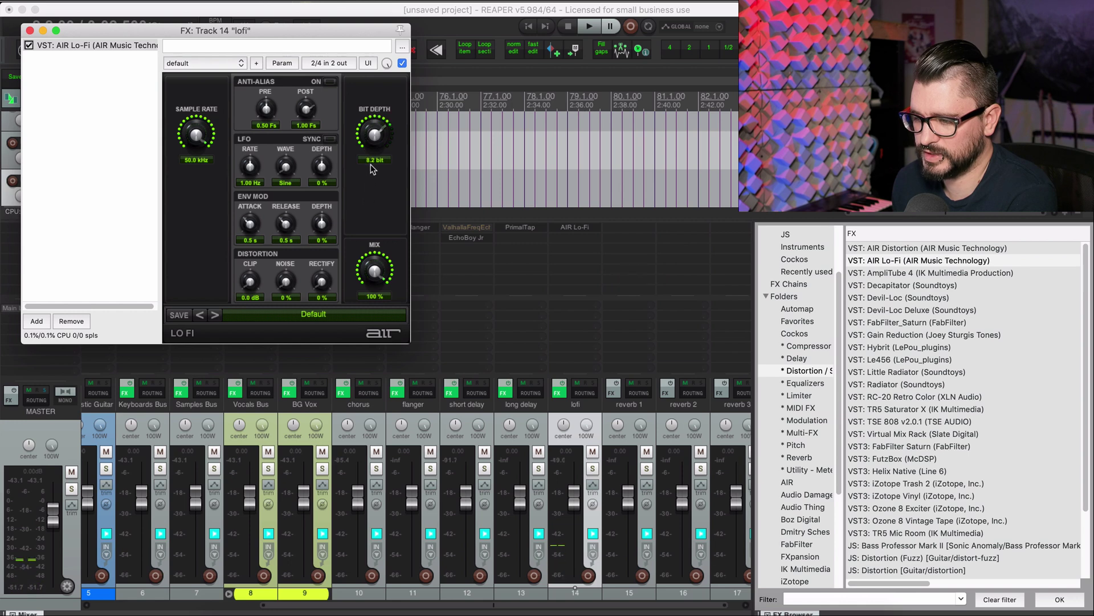
{"action": "scroll", "coordinate": [375, 163], "scroll_direction": "up", "scroll_amount": 2}
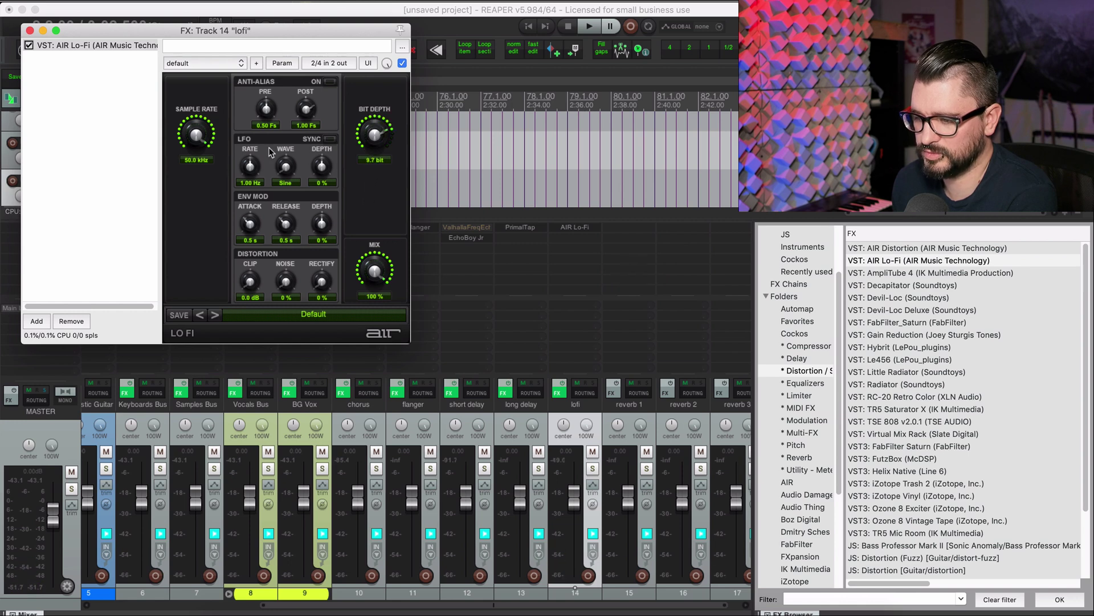
{"action": "left_click_drag", "start_coordinate": [199, 136], "coordinate": [213, 192]}
{"action": "left_click", "coordinate": [29, 45]}
Add the McDSP FutzBox plugin to the lofi track after AIR Lo-Fi.
{"action": "scroll", "coordinate": [928, 504], "scroll_direction": "down", "scroll_amount": 1}
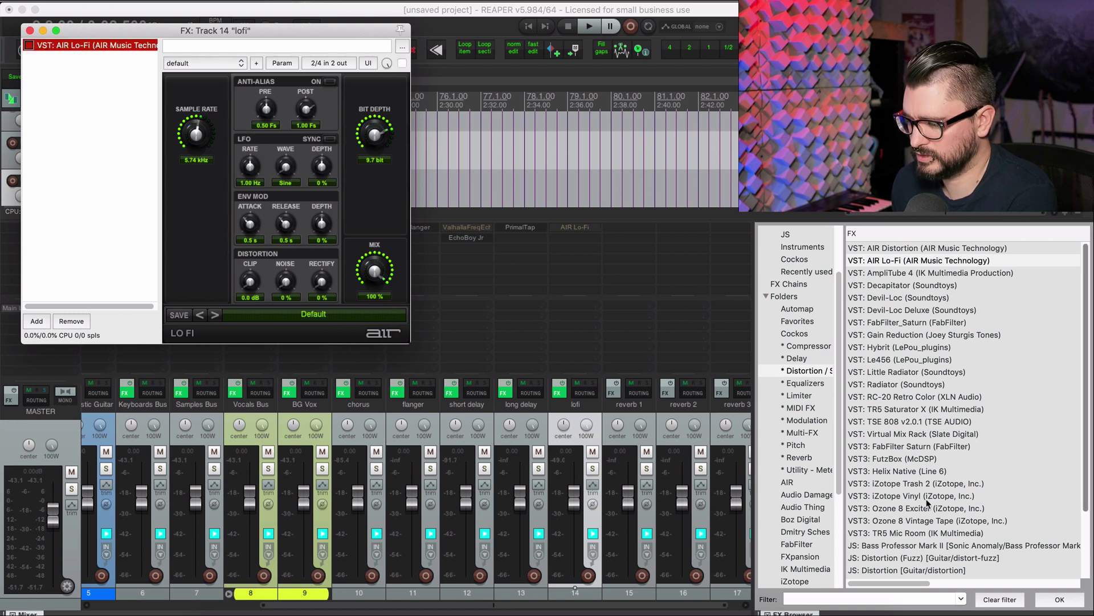
{"action": "left_click", "coordinate": [903, 443]}
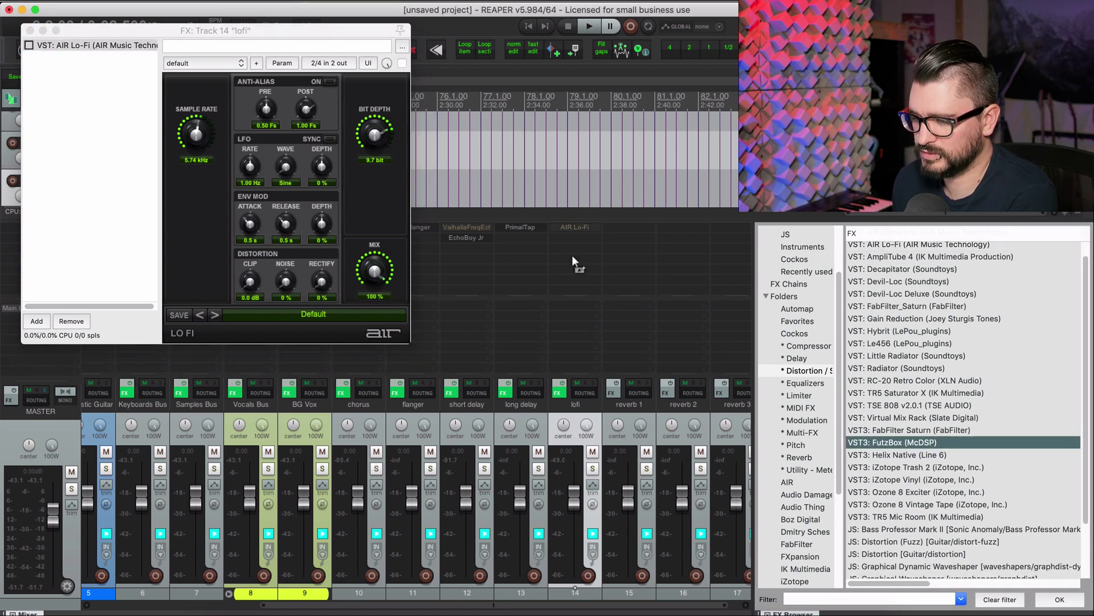
{"action": "left_click_drag", "start_coordinate": [579, 251], "coordinate": [576, 253]}
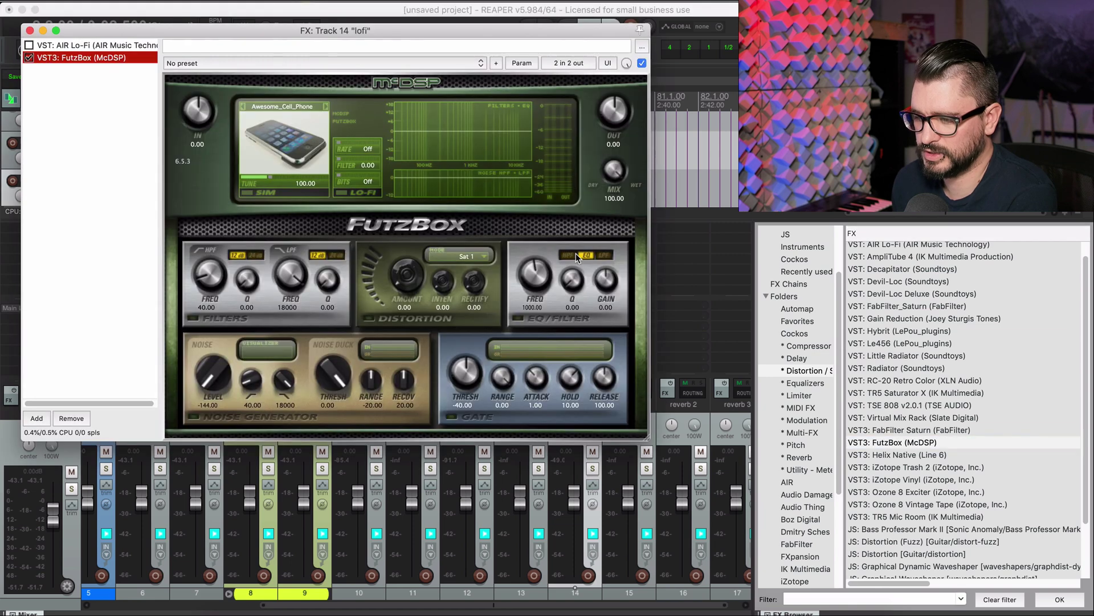
Load the "Muff Box" preset in FutzBox, toggle the plugin's bypass and close the effects window.
{"action": "left_click", "coordinate": [208, 61]}
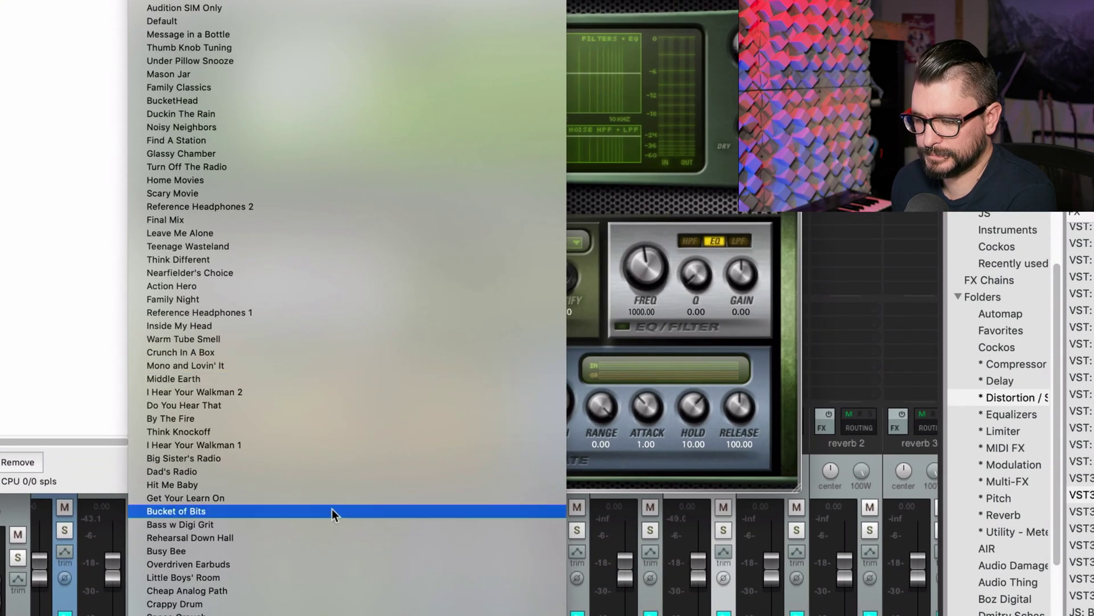
{"action": "scroll", "coordinate": [331, 509], "scroll_direction": "down", "scroll_amount": 10}
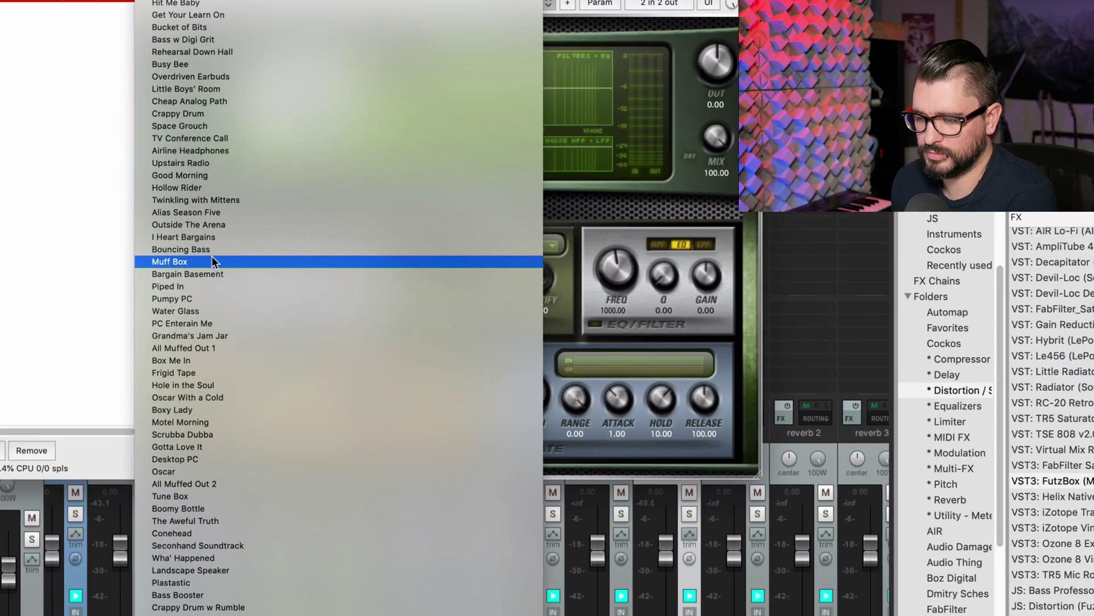
{"action": "left_click", "coordinate": [216, 246]}
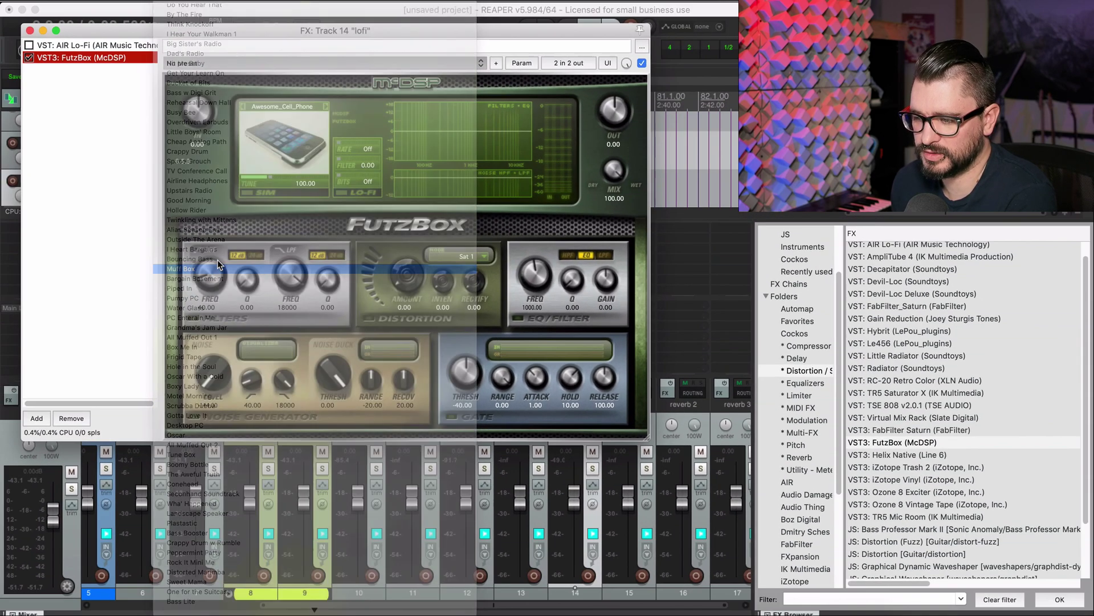
{"action": "left_click", "coordinate": [29, 57]}
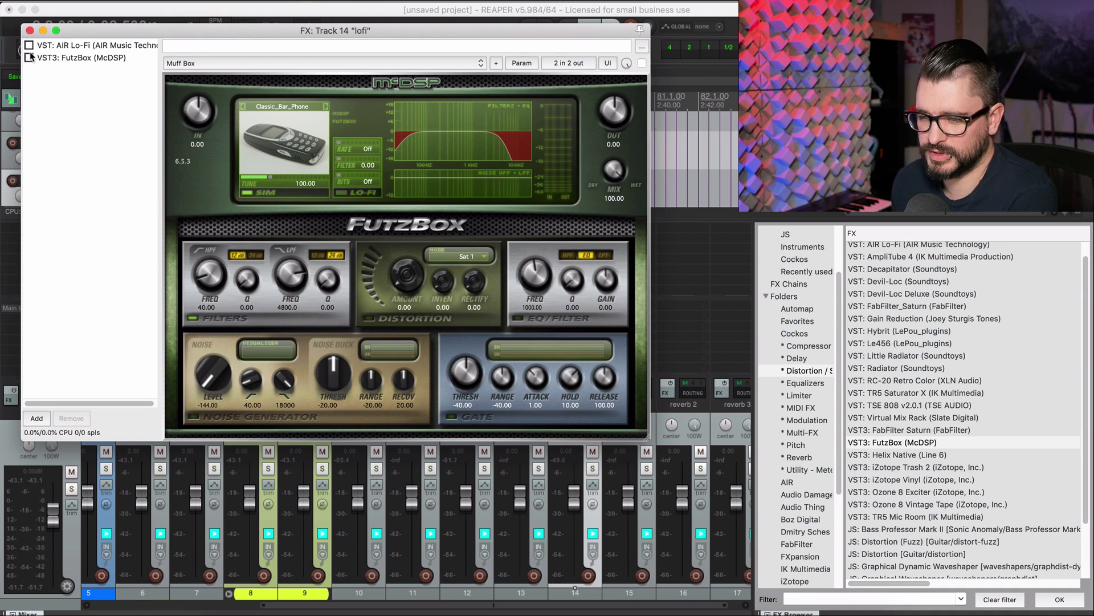
{"action": "left_click", "coordinate": [30, 30]}
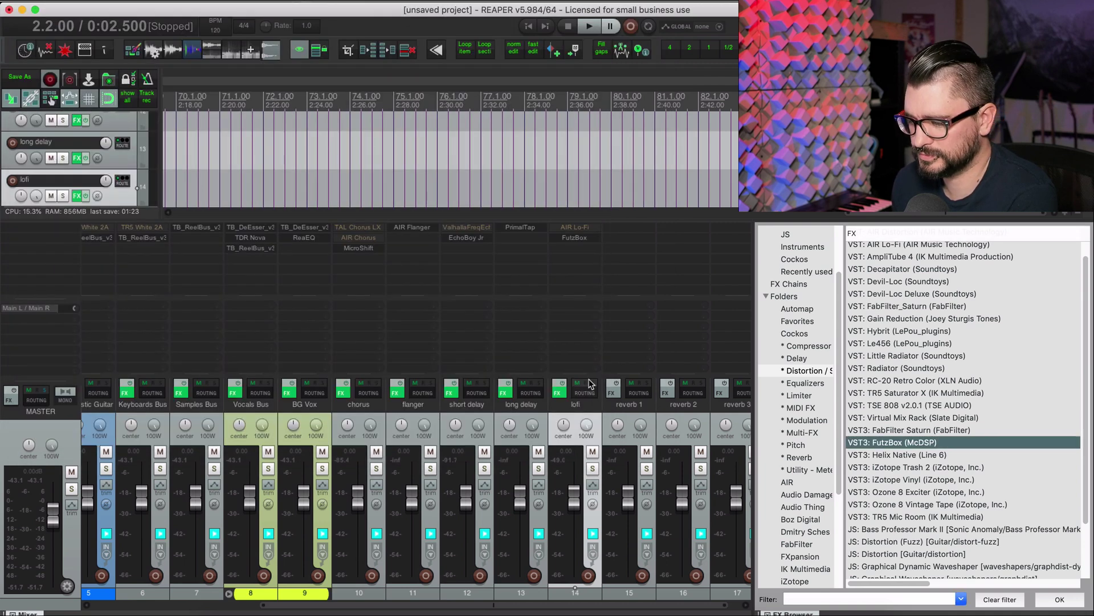
Add the ValhallaPlate plugin from the Reverb folder to the reverb 1 track and close its effects window.
{"action": "left_click", "coordinate": [648, 436]}
{"action": "left_click", "coordinate": [812, 456]}
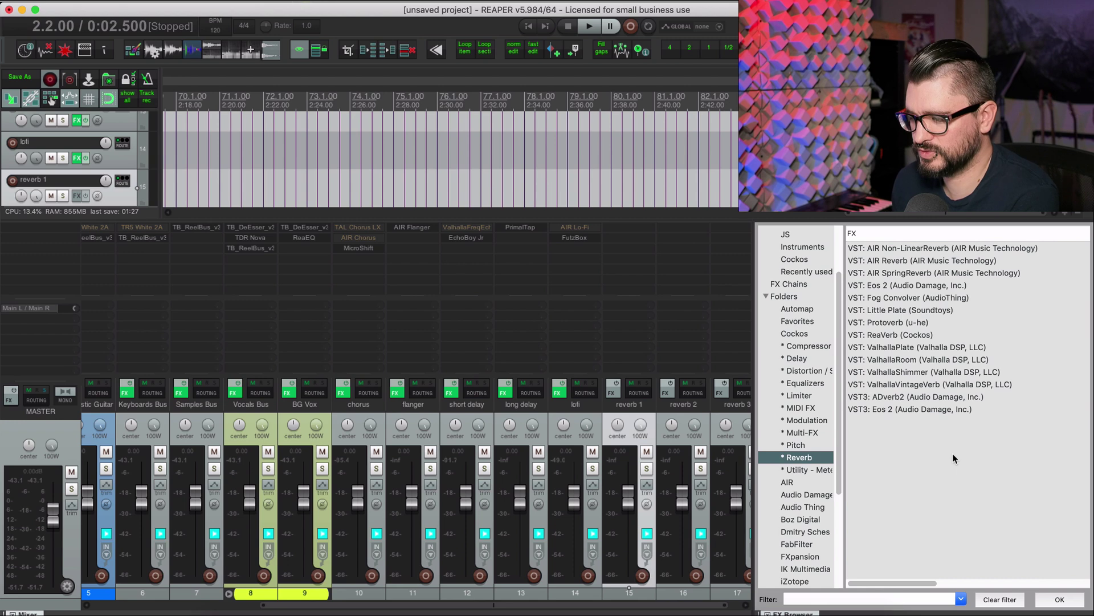
{"action": "left_click", "coordinate": [931, 347]}
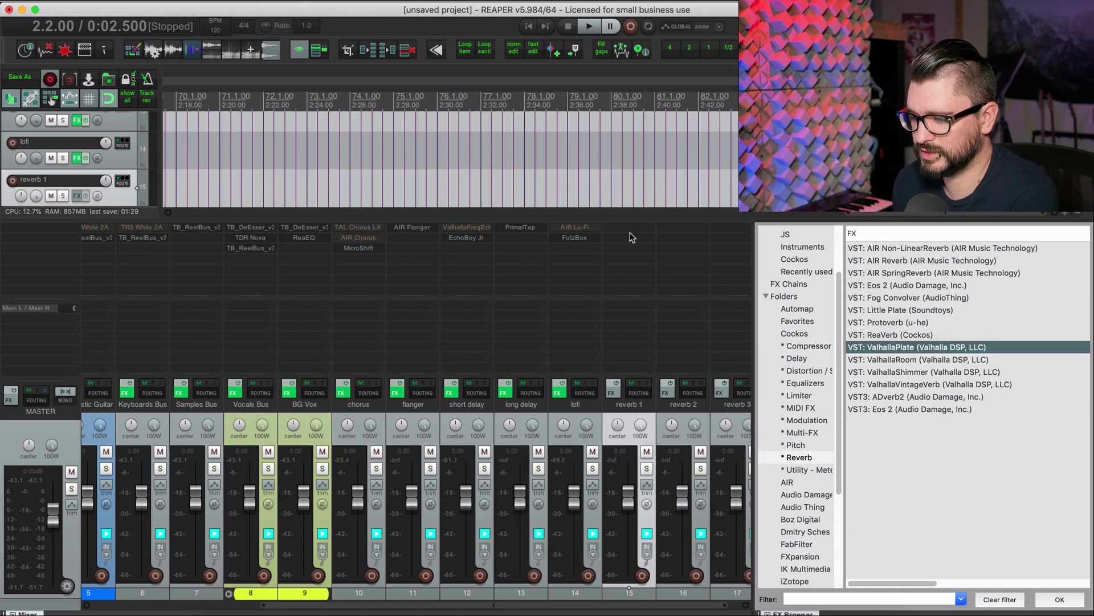
{"action": "left_click_drag", "start_coordinate": [628, 244], "coordinate": [628, 245]}
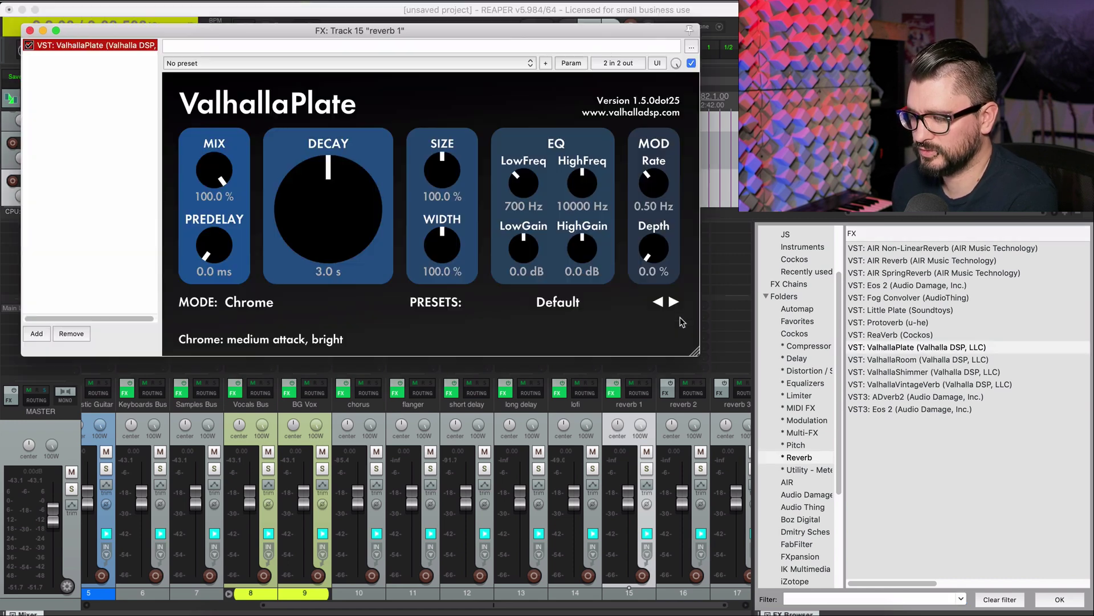
{"action": "key", "text": "Escape"}
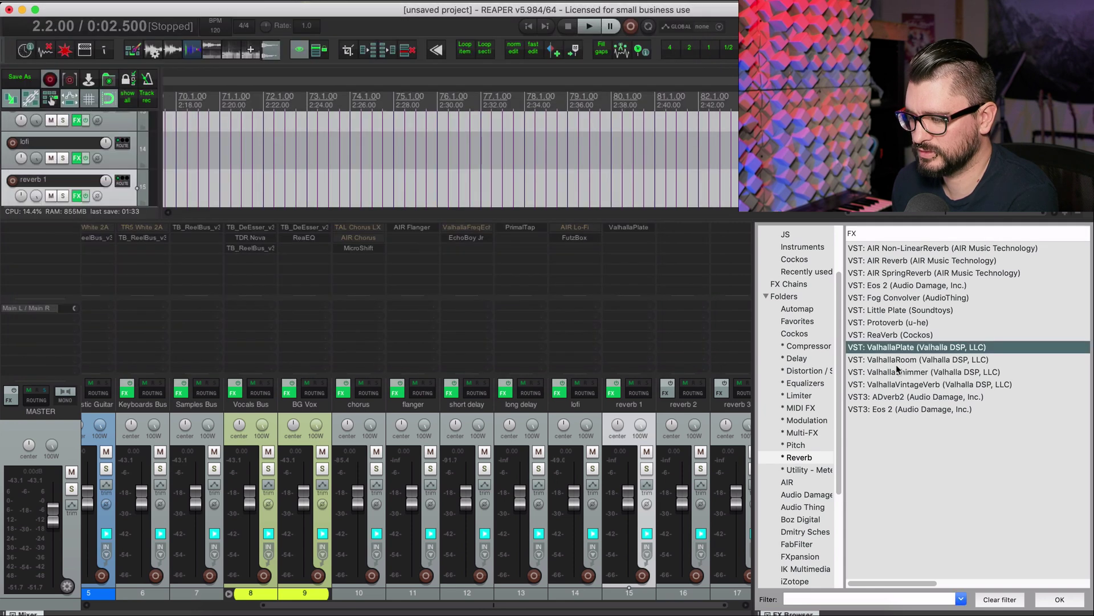
Add ValhallaRoom to the reverb 2 track and ValhallaVintageVerb to the reverb 3 track, closing their effects windows.
{"action": "left_click_drag", "start_coordinate": [897, 359], "coordinate": [692, 255]}
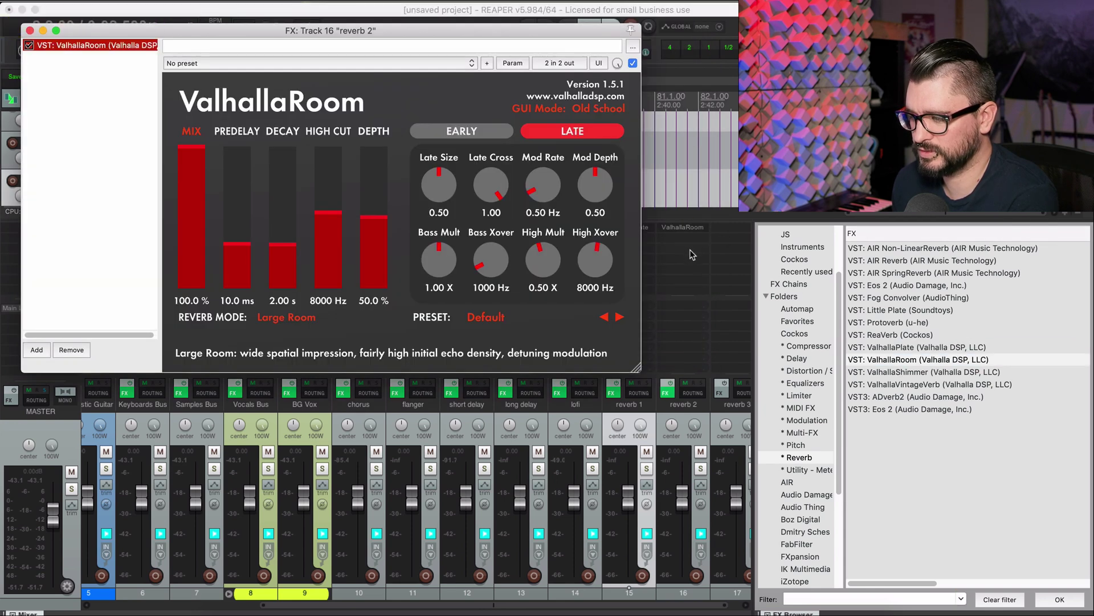
{"action": "key", "text": "Escape"}
{"action": "left_click", "coordinate": [911, 386]}
{"action": "left_click_drag", "start_coordinate": [911, 386], "coordinate": [724, 273]}
{"action": "key", "text": "Escape"}
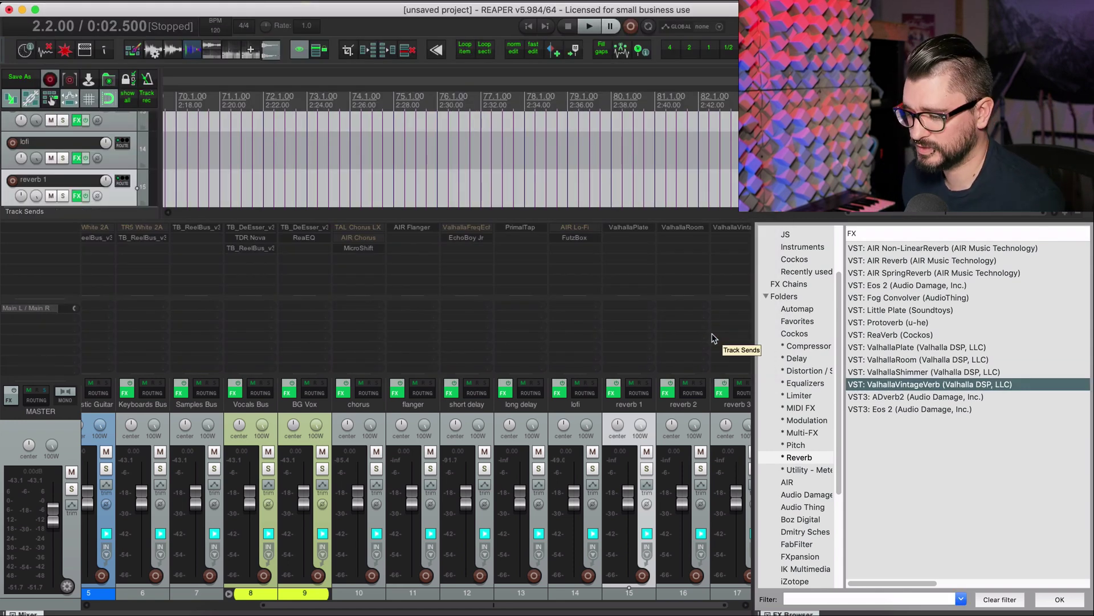
Add ReaEQ after the reverb plugin on the reverb 1, reverb 2 and reverb 3 tracks and close the effects window.
{"action": "left_click", "coordinate": [632, 420]}
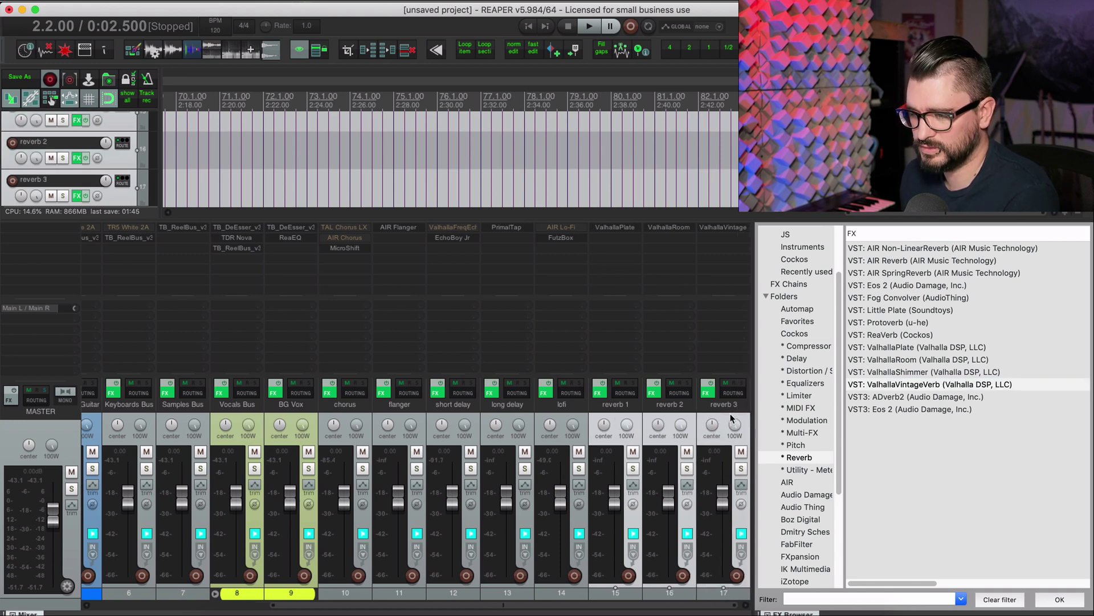
{"action": "key", "text": "Return"}
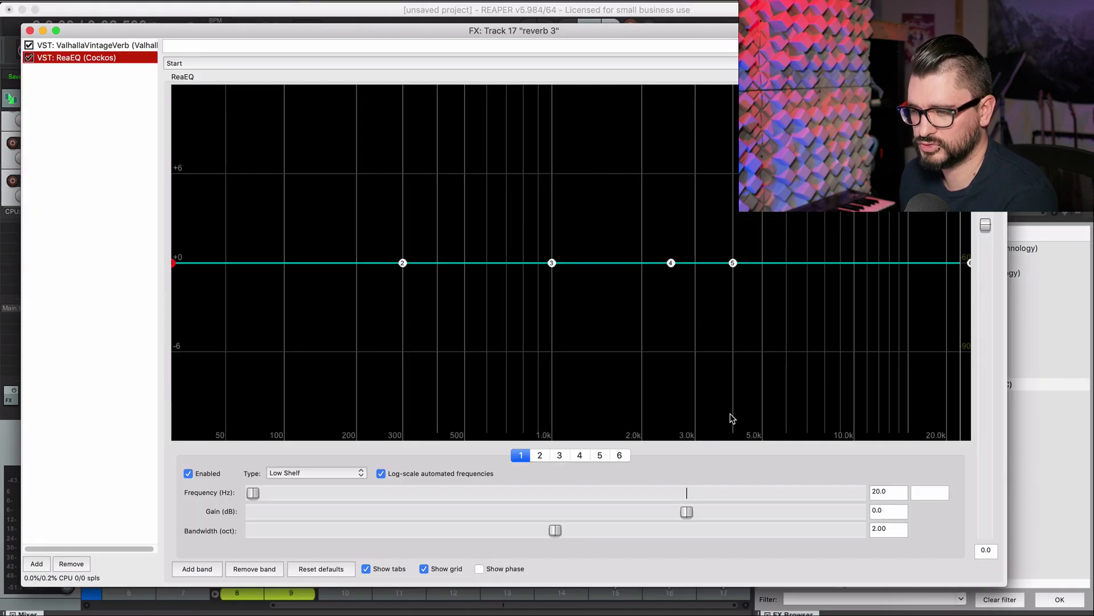
{"action": "key", "text": "Escape"}
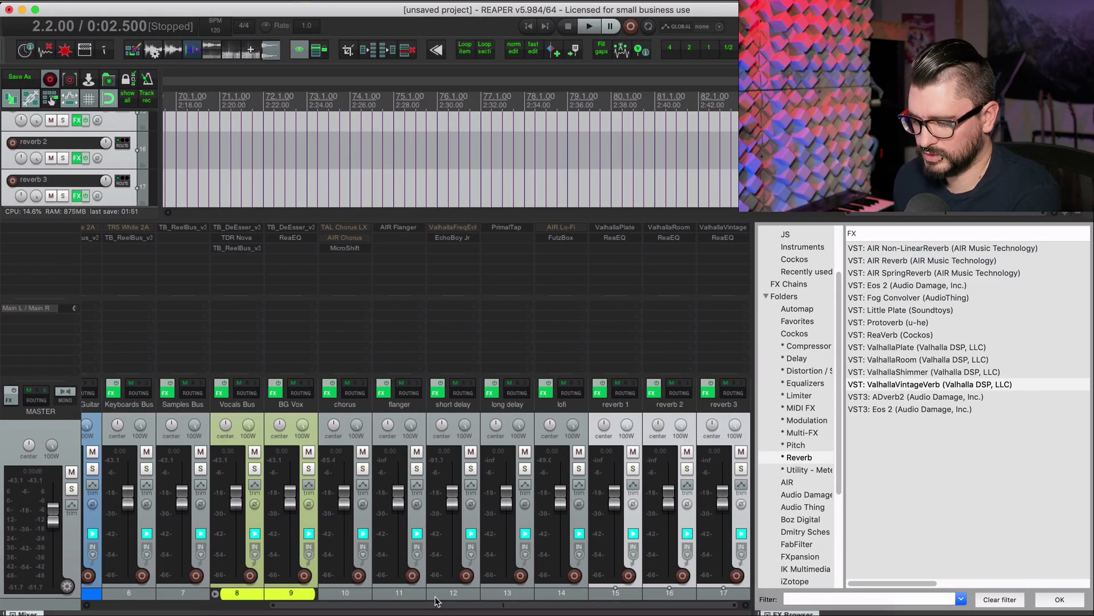
Add the TR5 EQP-1A plugin from the Equalizers folder to the master track.
{"action": "left_click_drag", "start_coordinate": [436, 607], "coordinate": [67, 441]}
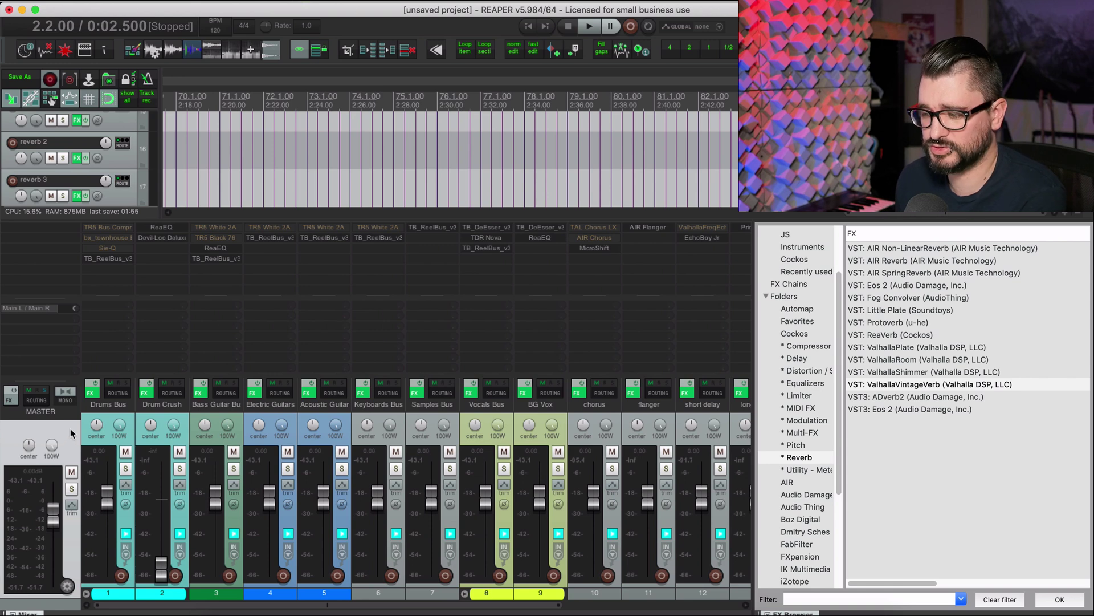
{"action": "left_click", "coordinate": [812, 384]}
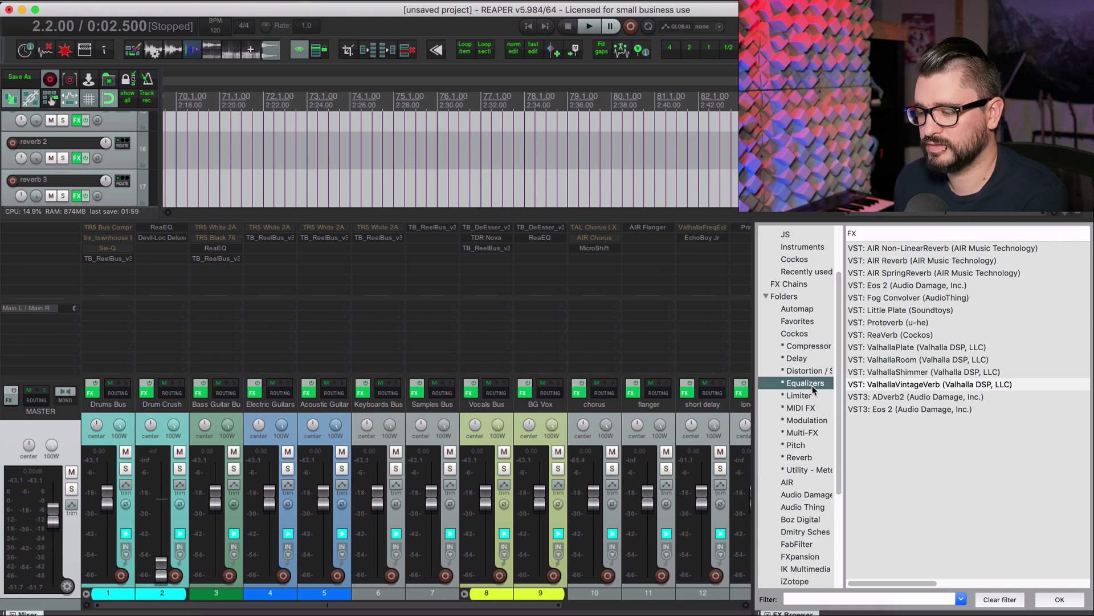
{"action": "left_click", "coordinate": [911, 395]}
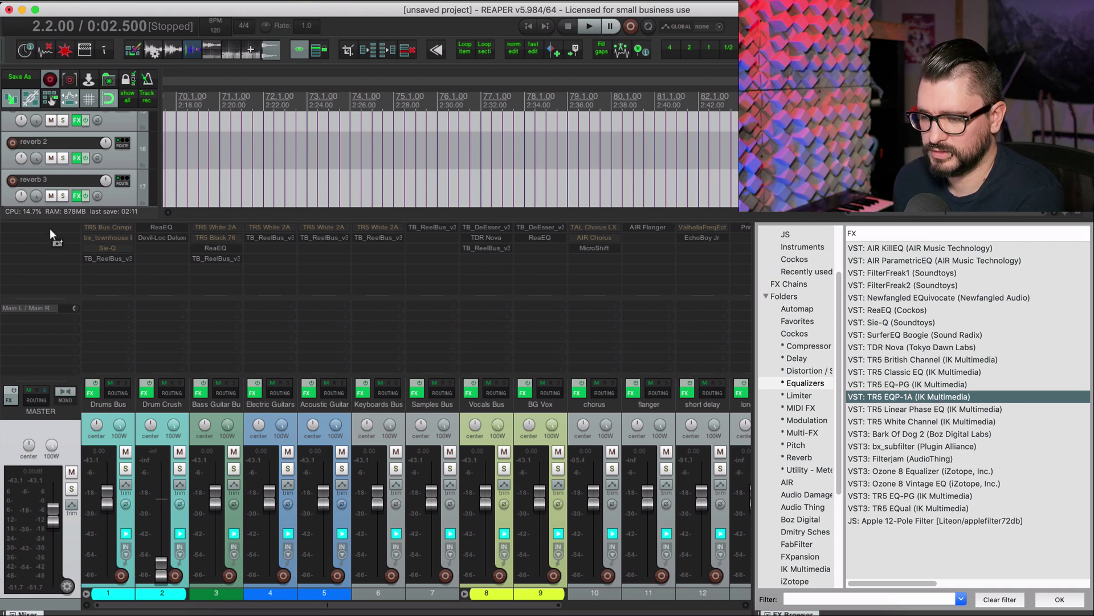
{"action": "key", "text": "Return"}
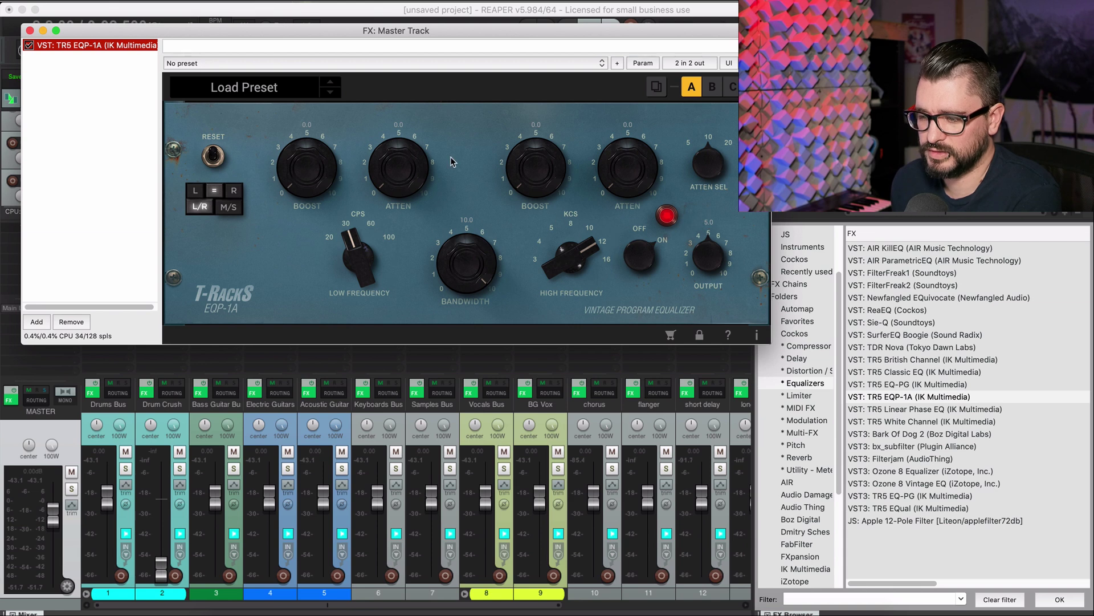
Set EQP-1A to a low boost of 1.1, a high frequency of 10 KCS and a high boost of 1.3, and close the window.
{"action": "left_click_drag", "start_coordinate": [308, 171], "coordinate": [306, 152]}
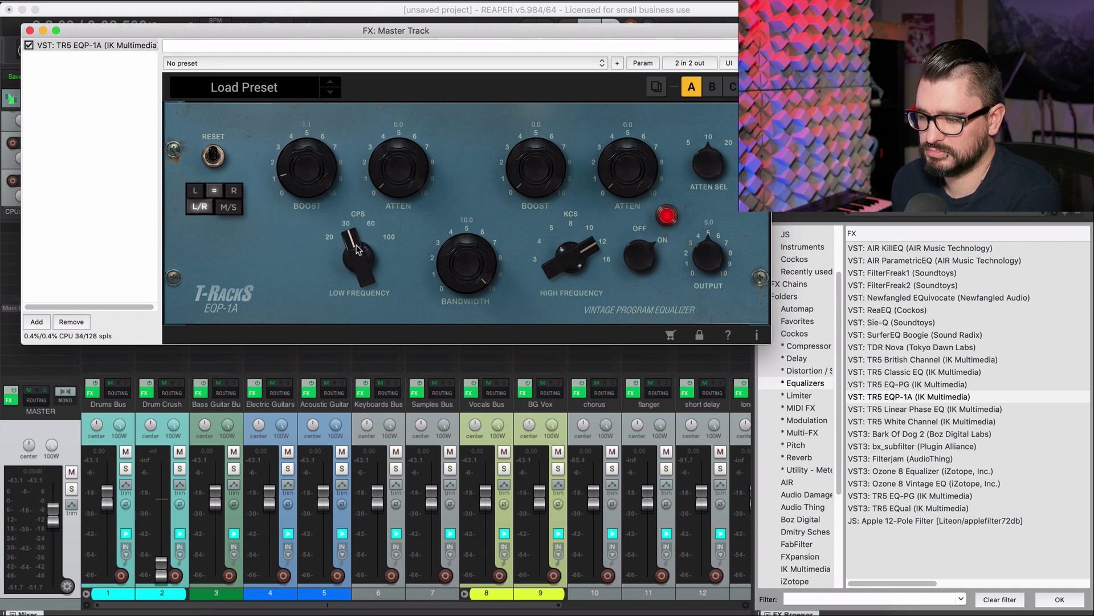
{"action": "left_click_drag", "start_coordinate": [358, 250], "coordinate": [358, 245]}
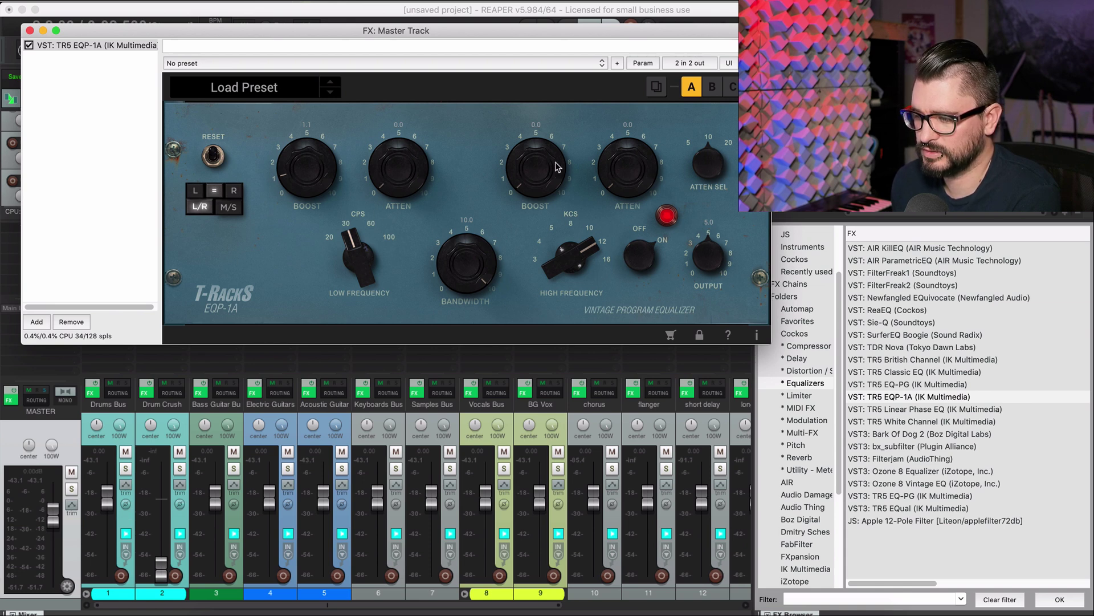
{"action": "left_click_drag", "start_coordinate": [570, 269], "coordinate": [572, 279]}
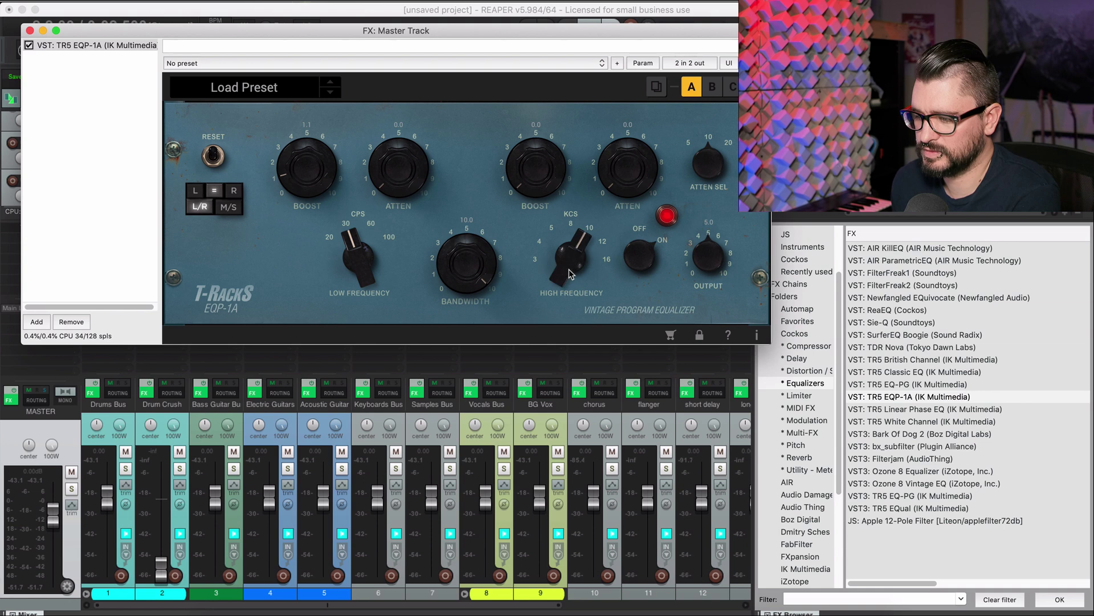
{"action": "left_click_drag", "start_coordinate": [546, 178], "coordinate": [543, 154]}
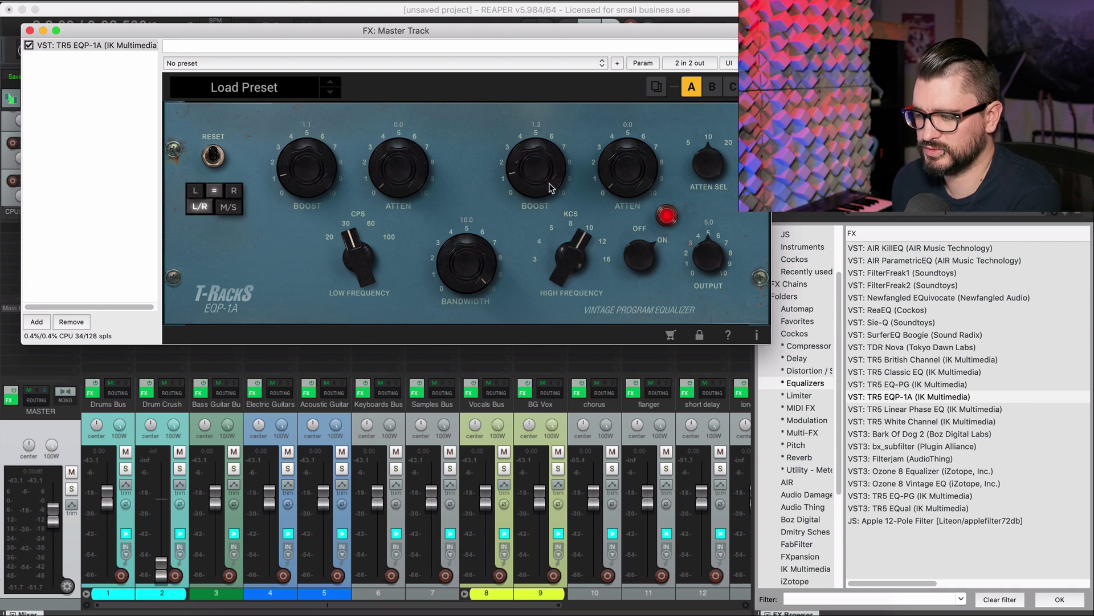
{"action": "left_click", "coordinate": [30, 31]}
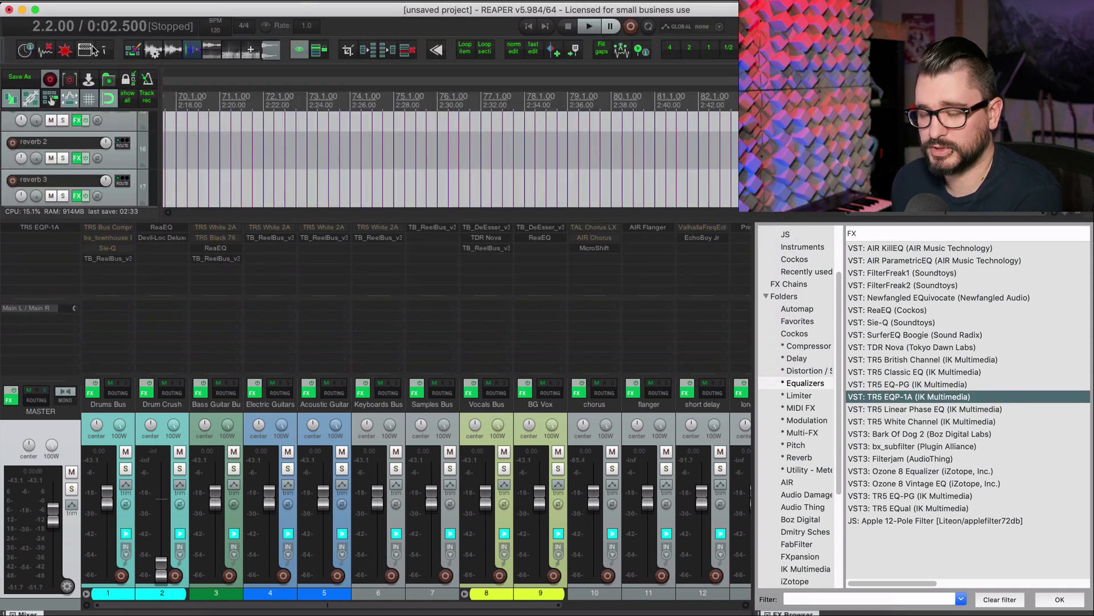
Add TR5 Bus Compressor, bypassed, and TR5 Dyna-Mu from the compressor folder to the master track after EQP-1A.
{"action": "left_click", "coordinate": [897, 544]}
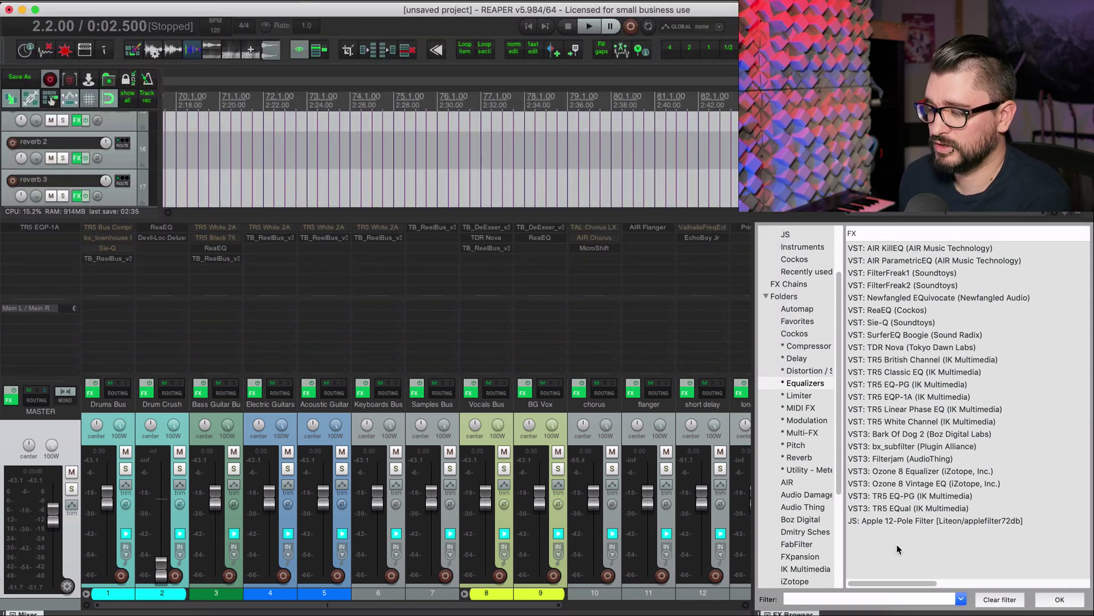
{"action": "left_click", "coordinate": [815, 344]}
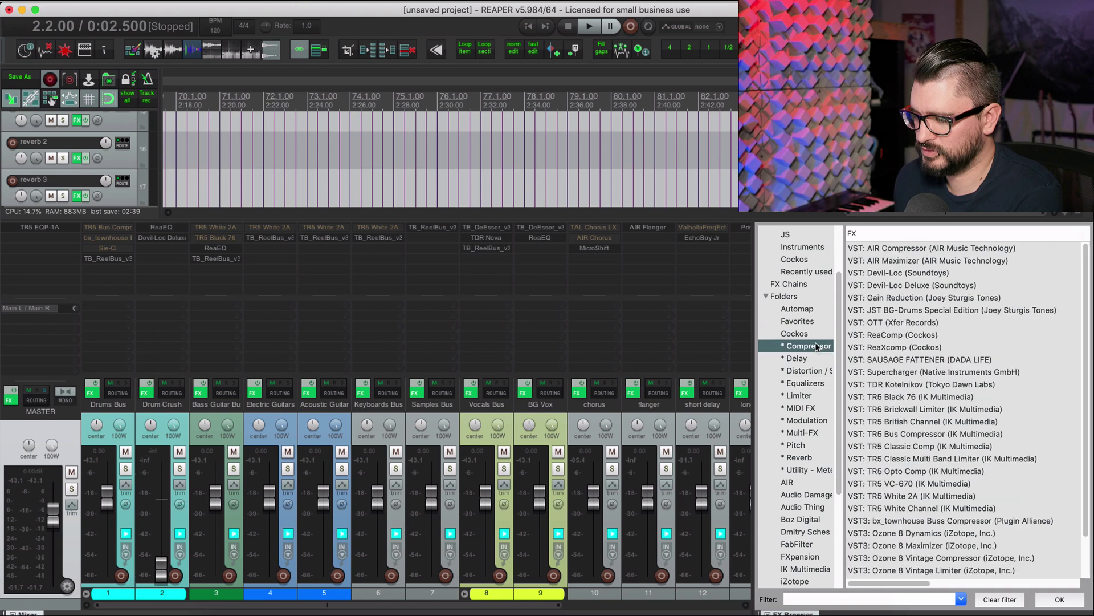
{"action": "scroll", "coordinate": [950, 447], "scroll_direction": "down", "scroll_amount": 4}
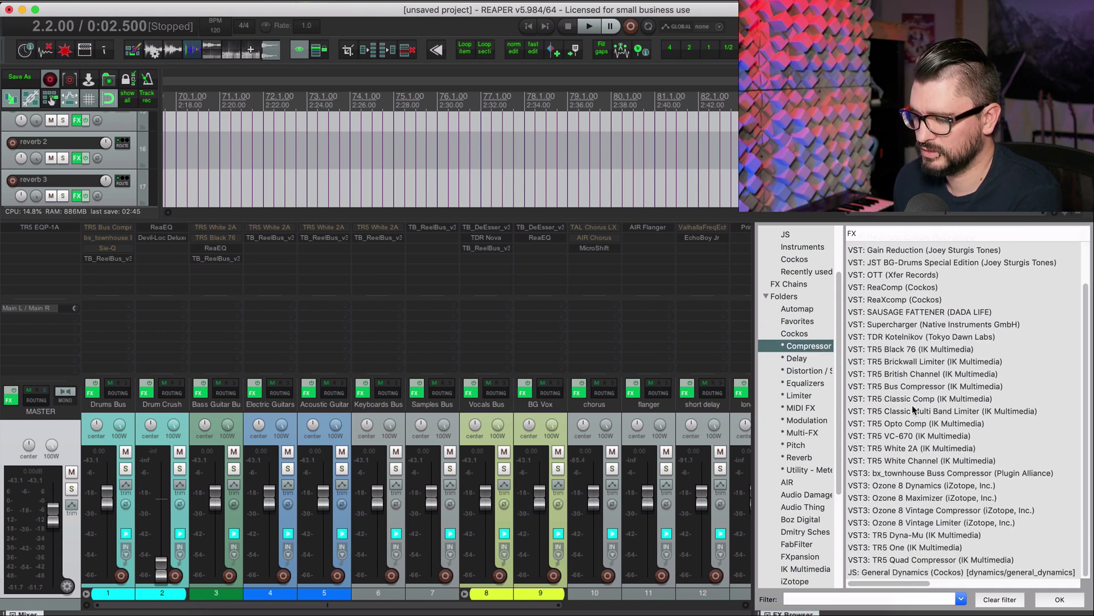
{"action": "left_click", "coordinate": [914, 386]}
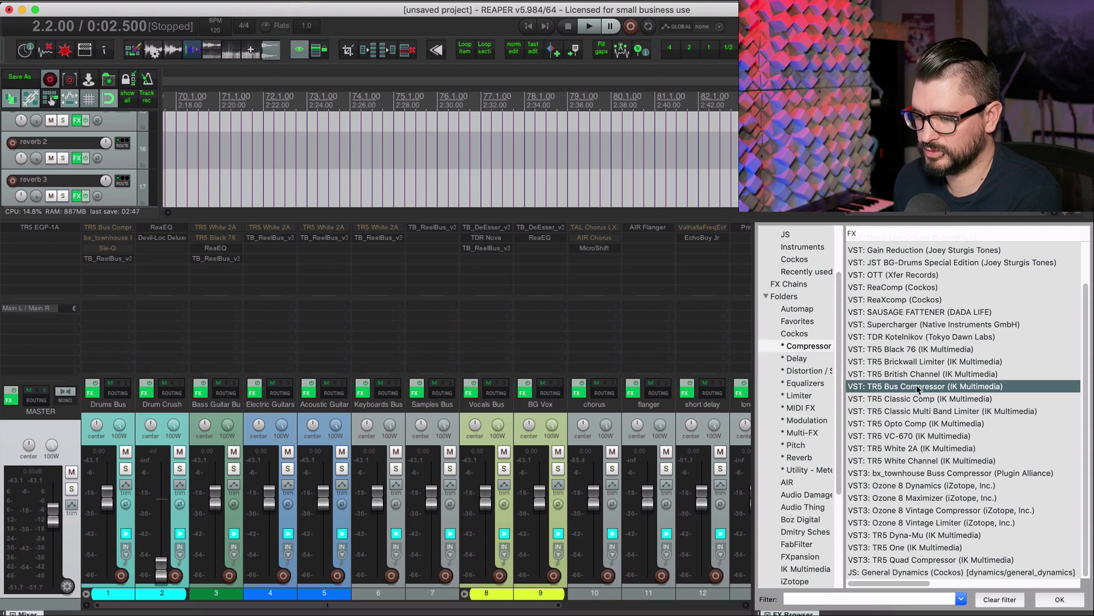
{"action": "left_click_drag", "start_coordinate": [918, 390], "coordinate": [48, 240]}
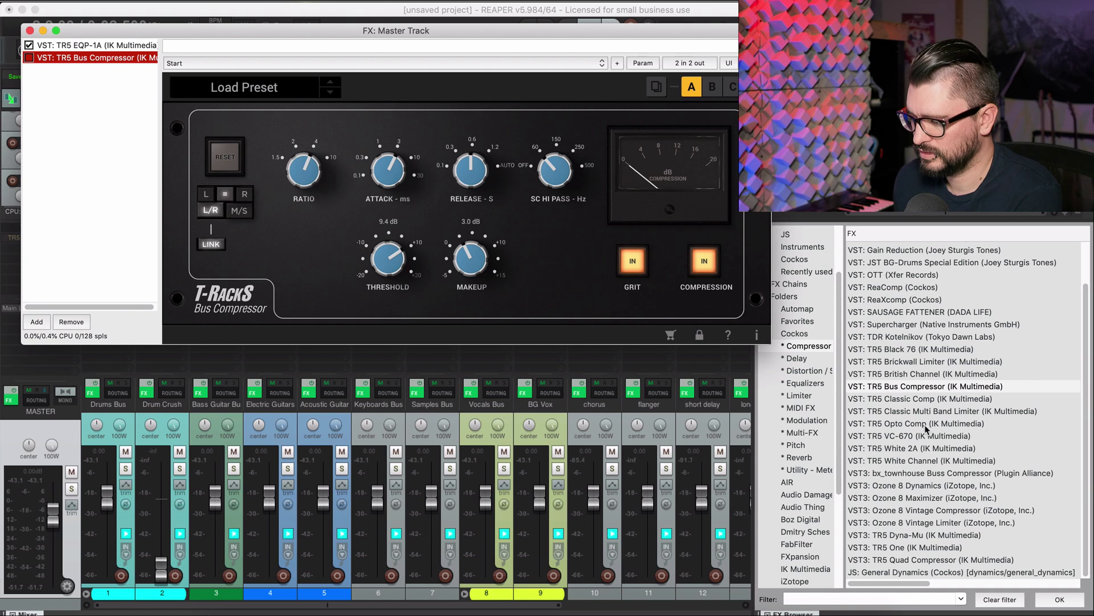
{"action": "left_click", "coordinate": [906, 535]}
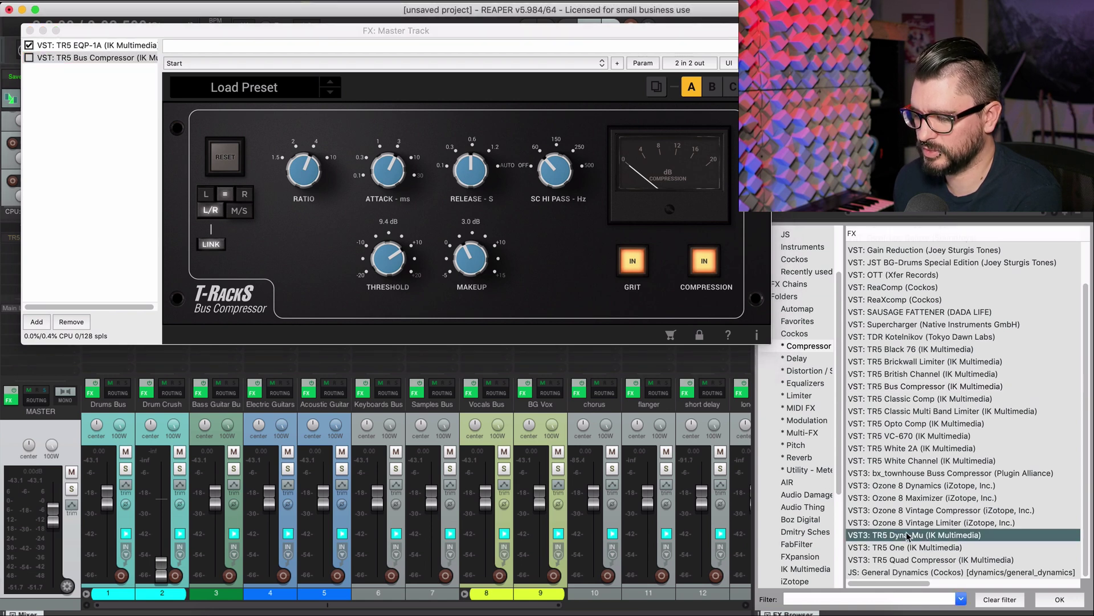
{"action": "left_click_drag", "start_coordinate": [907, 535], "coordinate": [100, 156]}
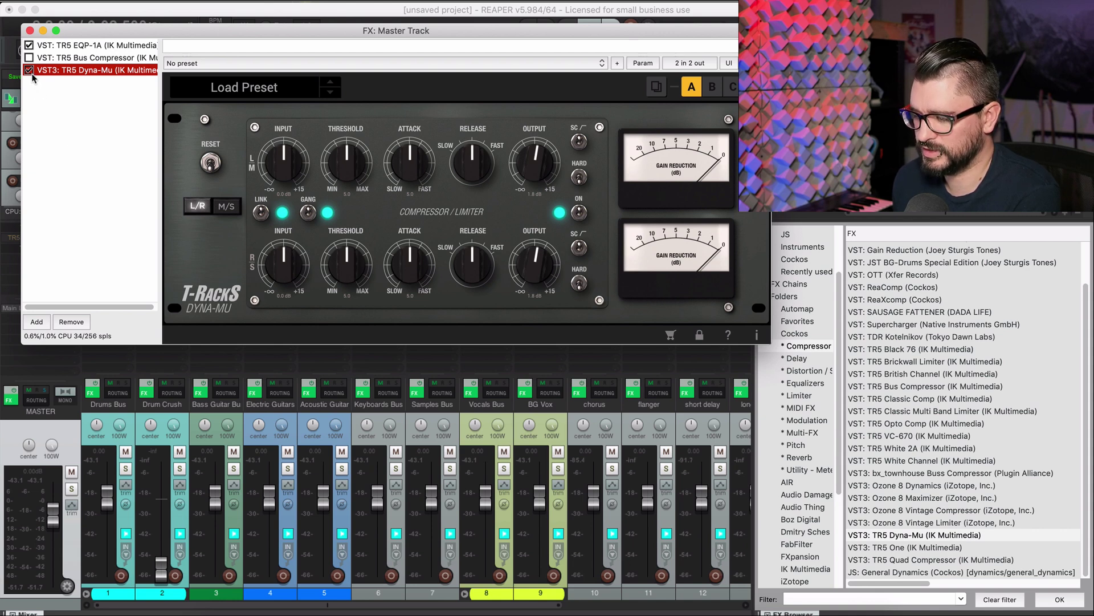
Add the Ozone 8 plugin from the iZotope folder to the end of the master track's effects chain.
{"action": "scroll", "coordinate": [804, 399], "scroll_direction": "down", "scroll_amount": 5}
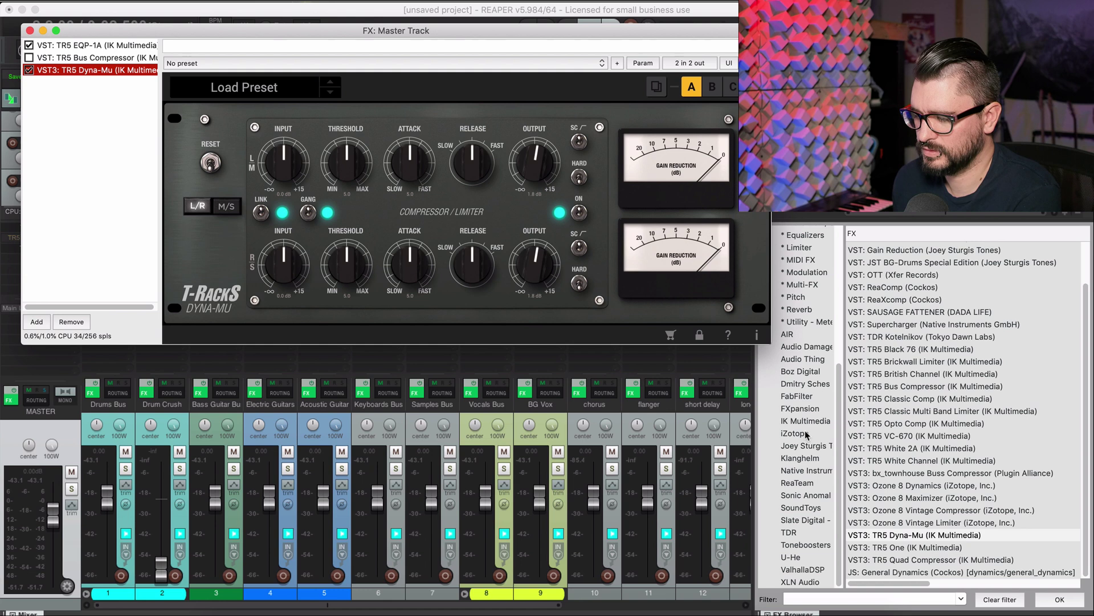
{"action": "left_click", "coordinate": [810, 433]}
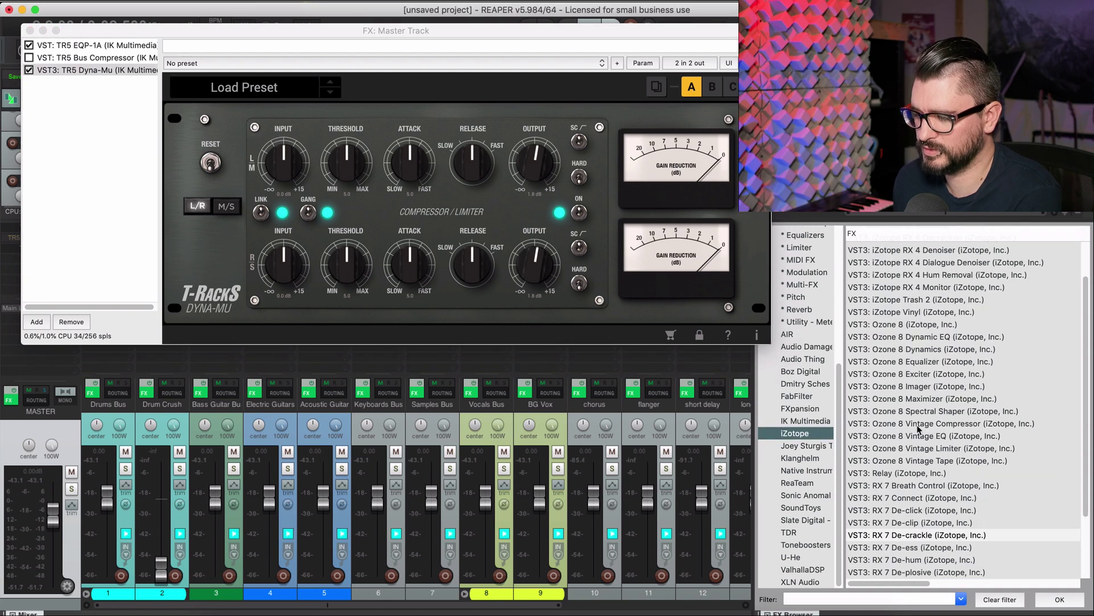
{"action": "left_click", "coordinate": [912, 328]}
{"action": "left_click_drag", "start_coordinate": [887, 331], "coordinate": [57, 108]}
Set Ozone 8 offline, bypass TR5 Dyna-Mu and close the master track's effects window.
{"action": "right_click", "coordinate": [76, 83]}
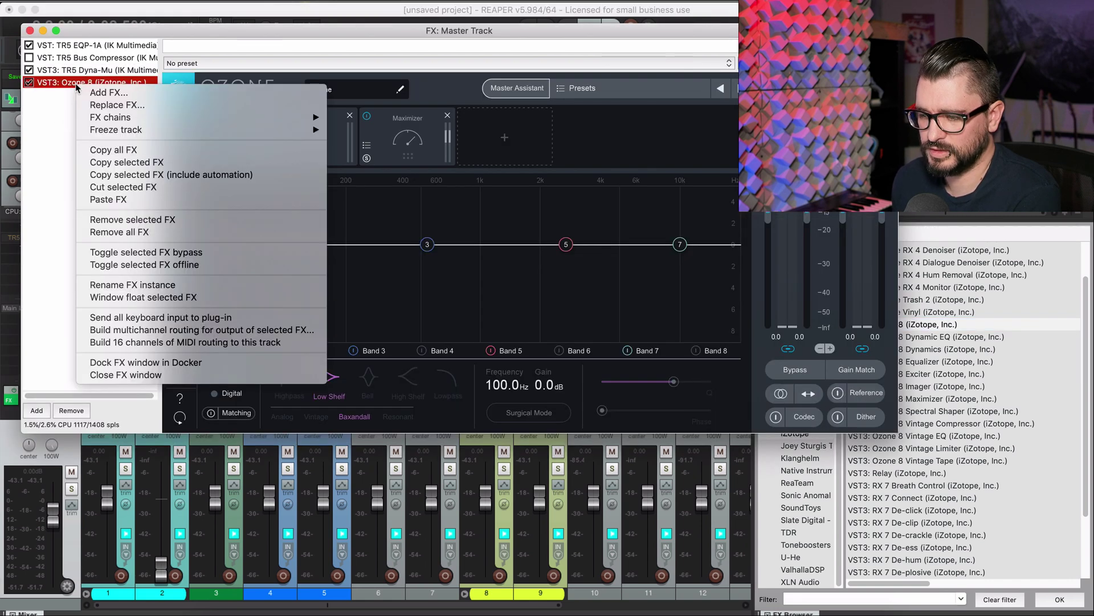
{"action": "left_click", "coordinate": [147, 267]}
{"action": "left_click", "coordinate": [30, 71]}
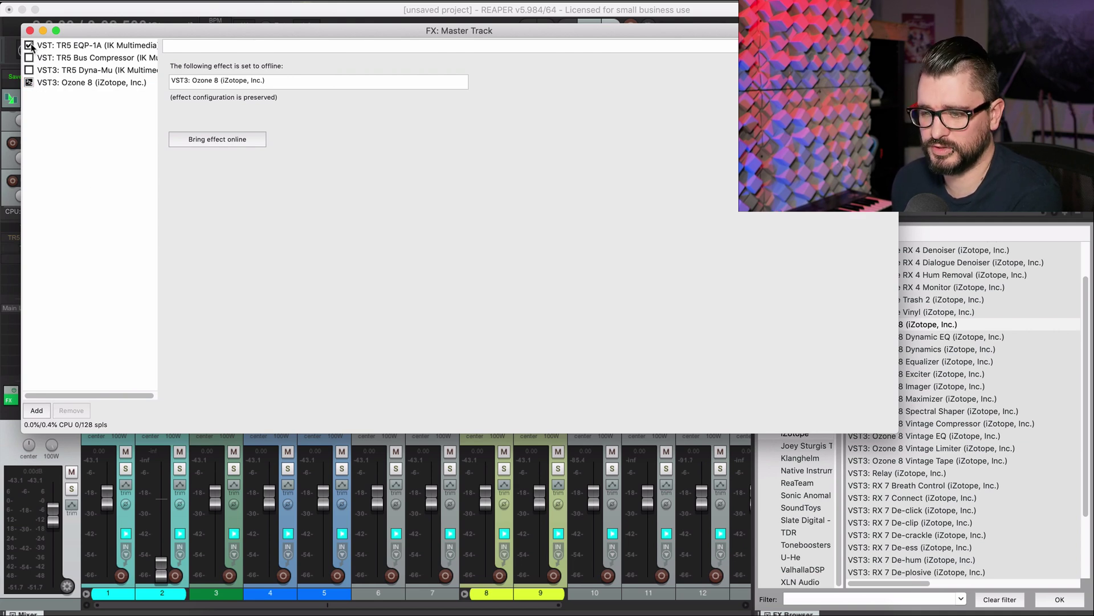
{"action": "key", "text": "Escape"}
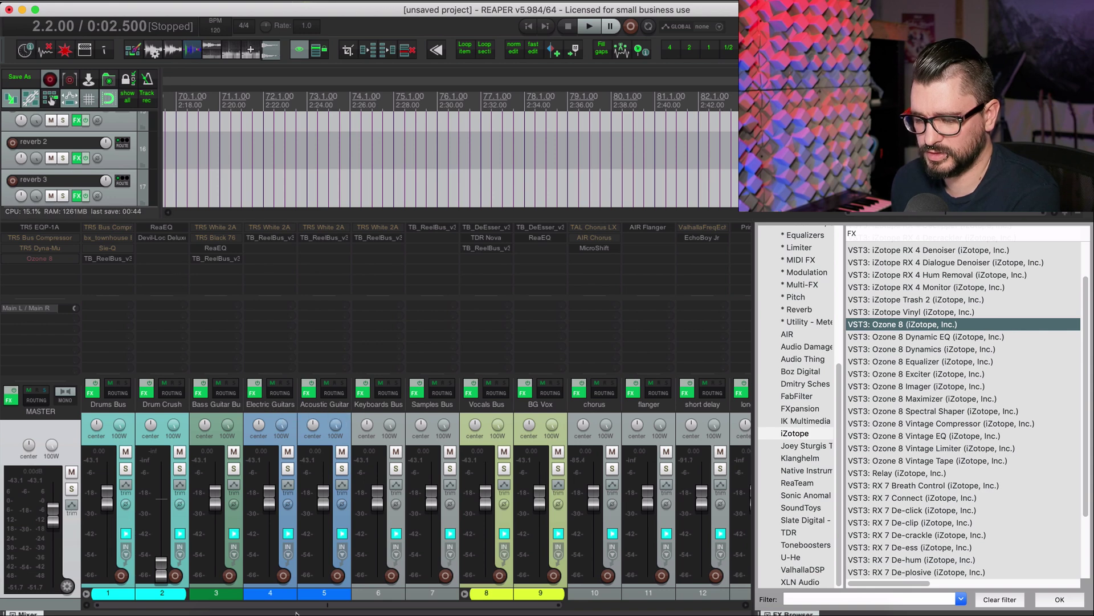
Select all tracks from the Drums Bus through reverb 3 and save them as a track template named "Mix Template".
{"action": "left_click_drag", "start_coordinate": [296, 604], "coordinate": [542, 604]}
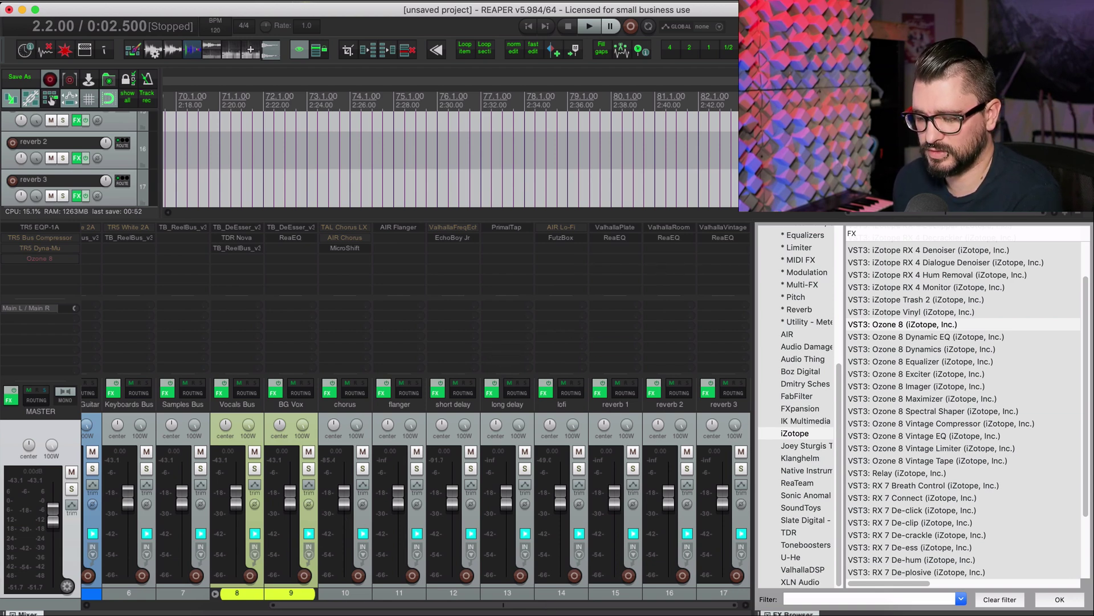
{"action": "scroll", "coordinate": [240, 530], "scroll_direction": "left", "scroll_amount": 5}
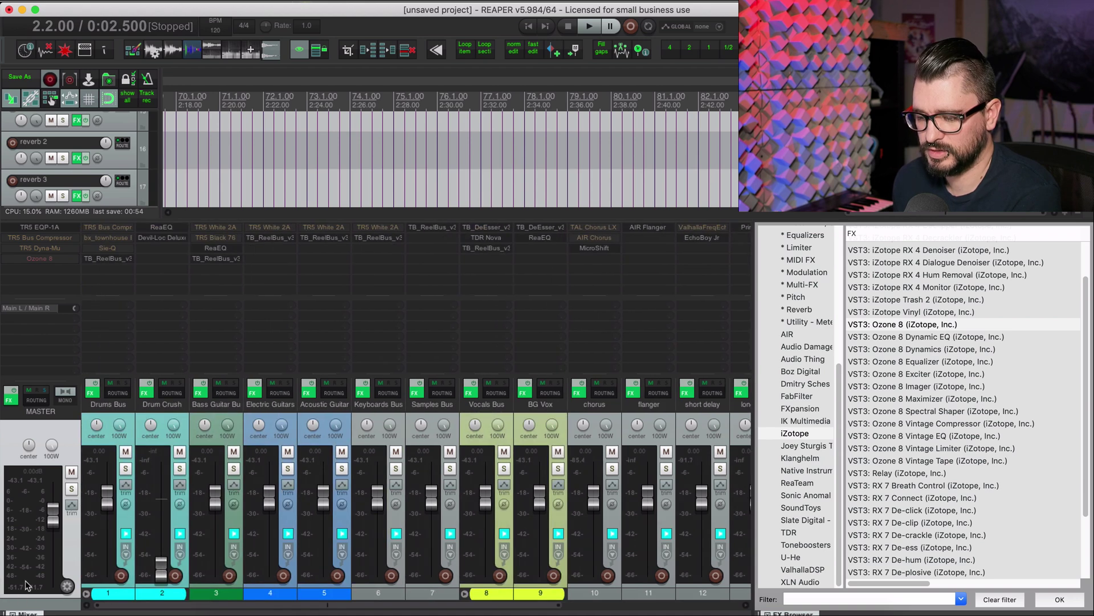
{"action": "left_click", "coordinate": [126, 522]}
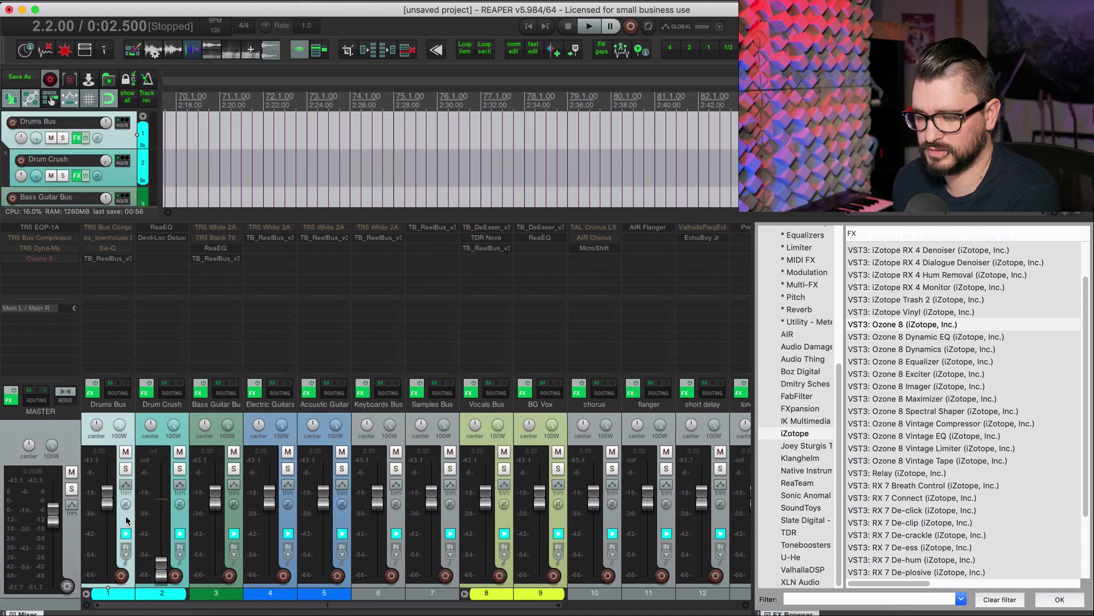
{"action": "right_click", "coordinate": [128, 420]}
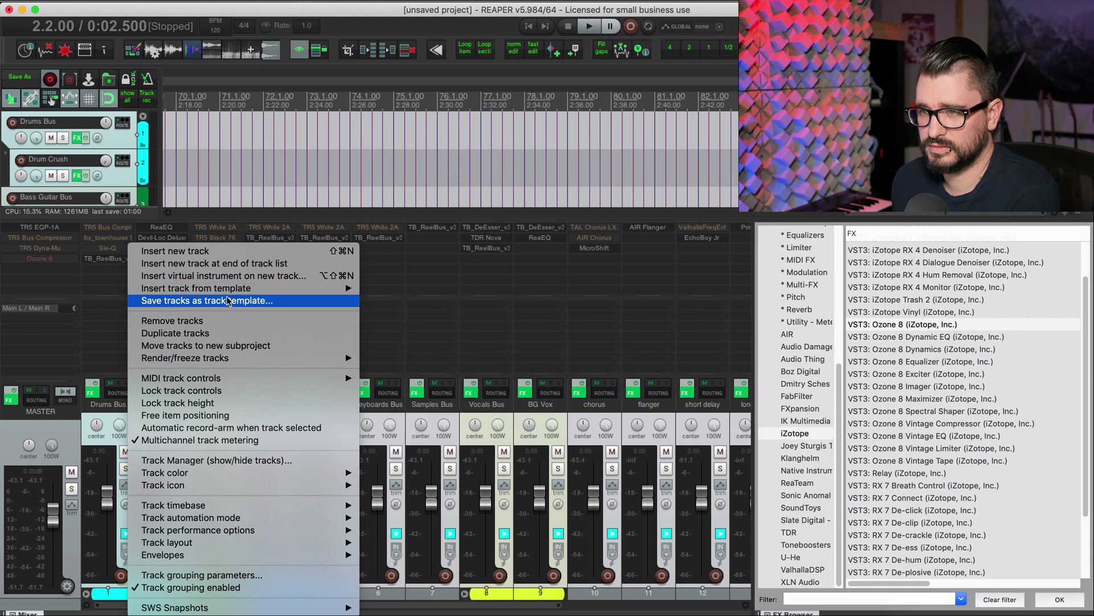
{"action": "left_click", "coordinate": [259, 301]}
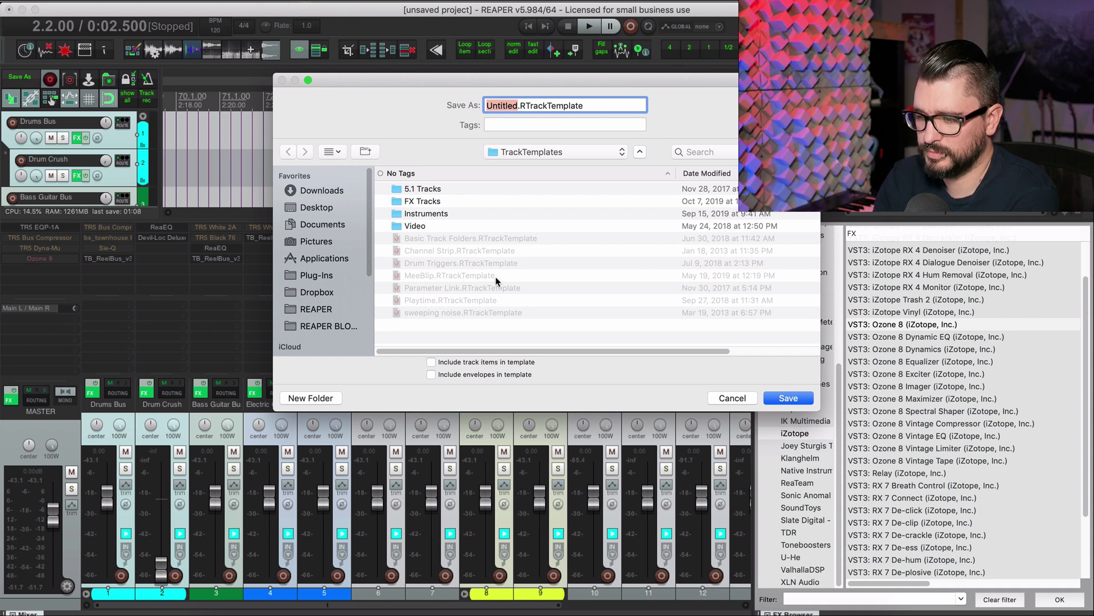
{"action": "type", "text": "Mix"}
{"action": "type", "text": " Template"}
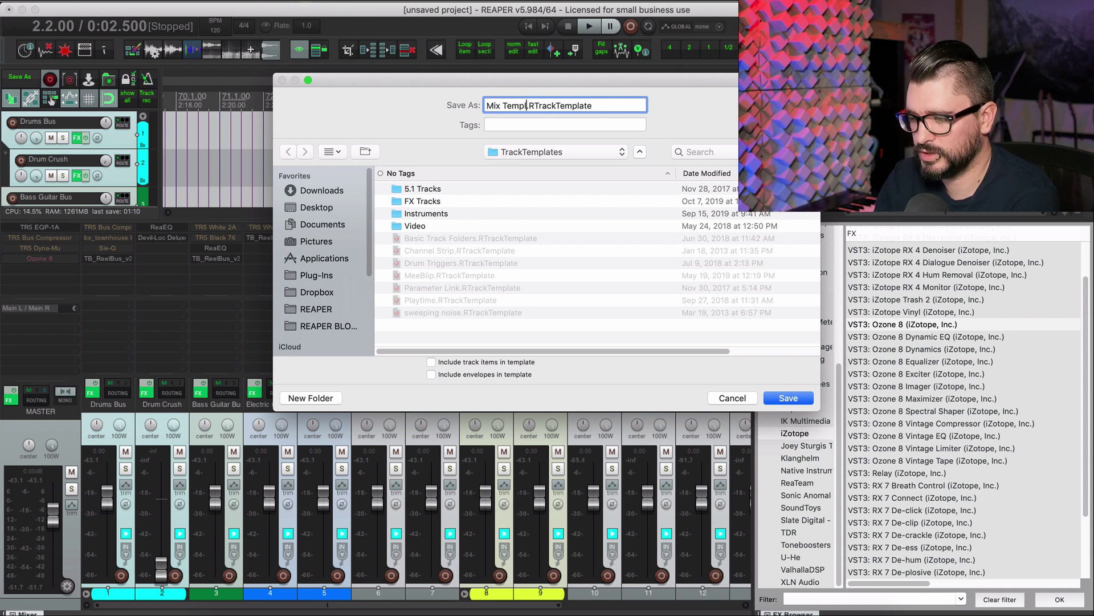
{"action": "key", "text": "Return"}
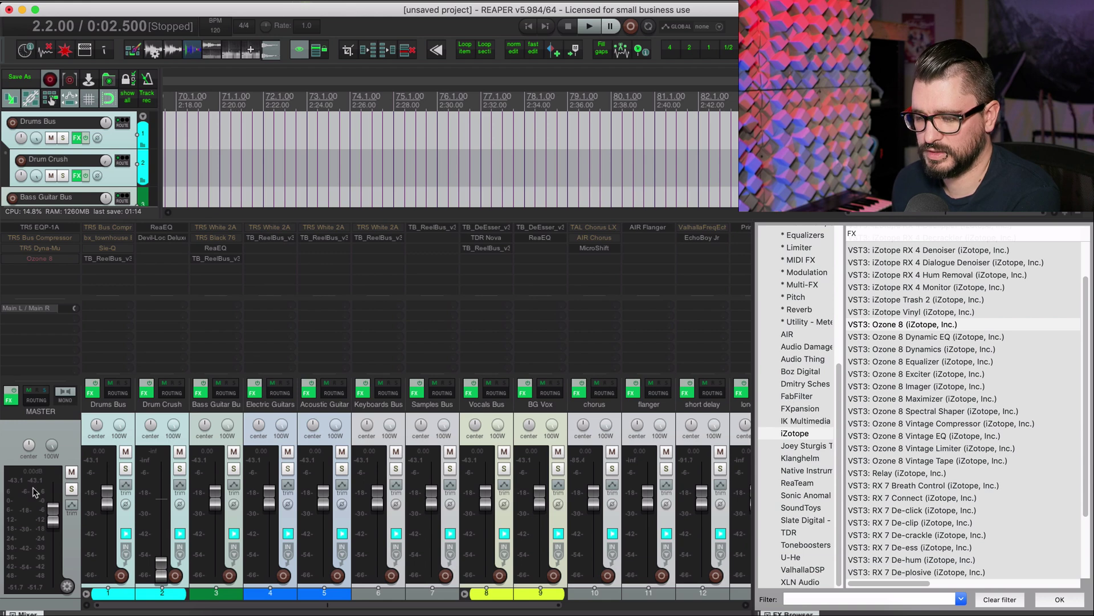
Start saving all of the master track's effects as an FX chain in the Mix Bus folder.
{"action": "right_click", "coordinate": [10, 398]}
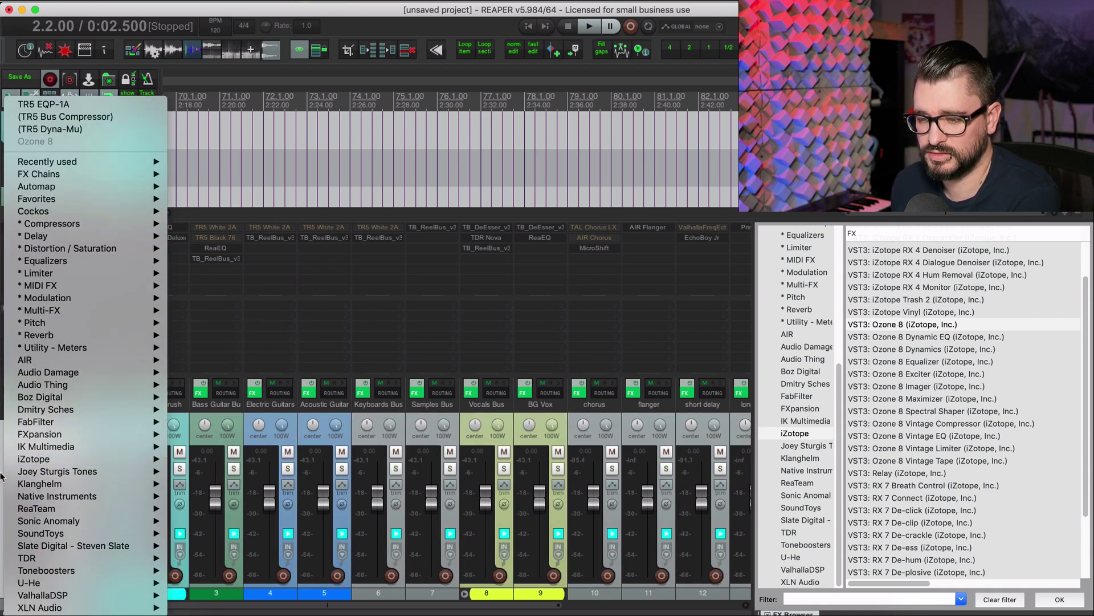
{"action": "key", "text": "Escape"}
{"action": "left_click", "coordinate": [10, 397]}
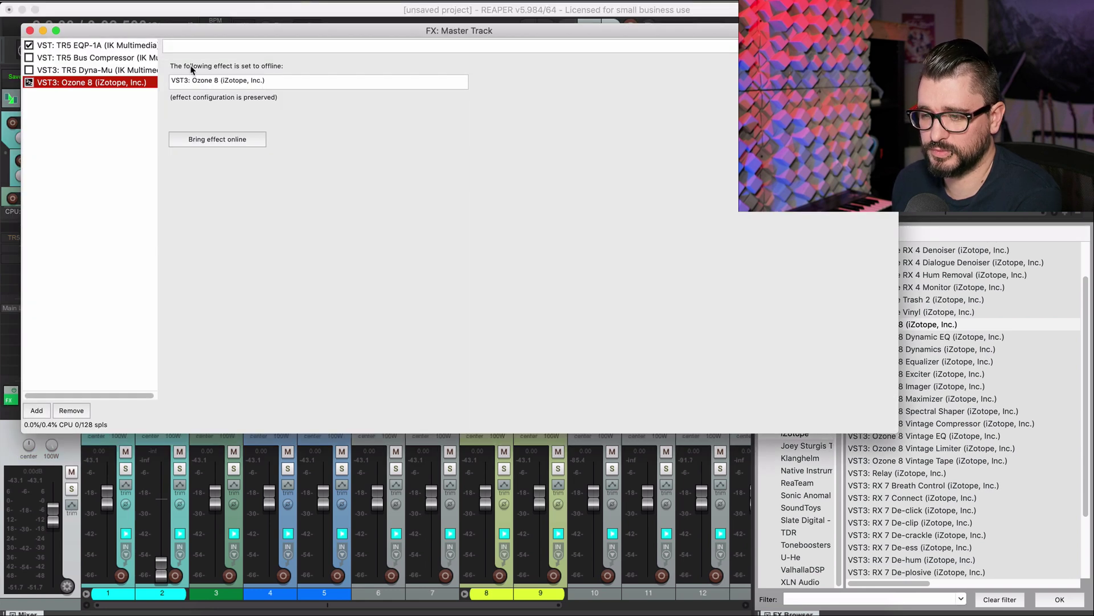
{"action": "right_click", "coordinate": [89, 215]}
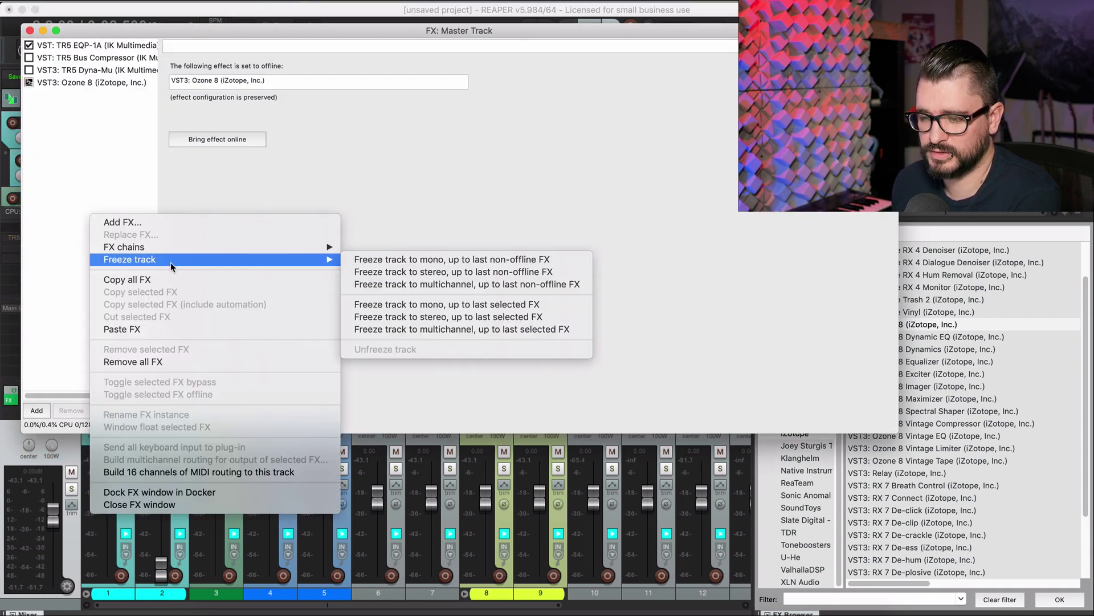
{"action": "mouse_move", "coordinate": [177, 246]}
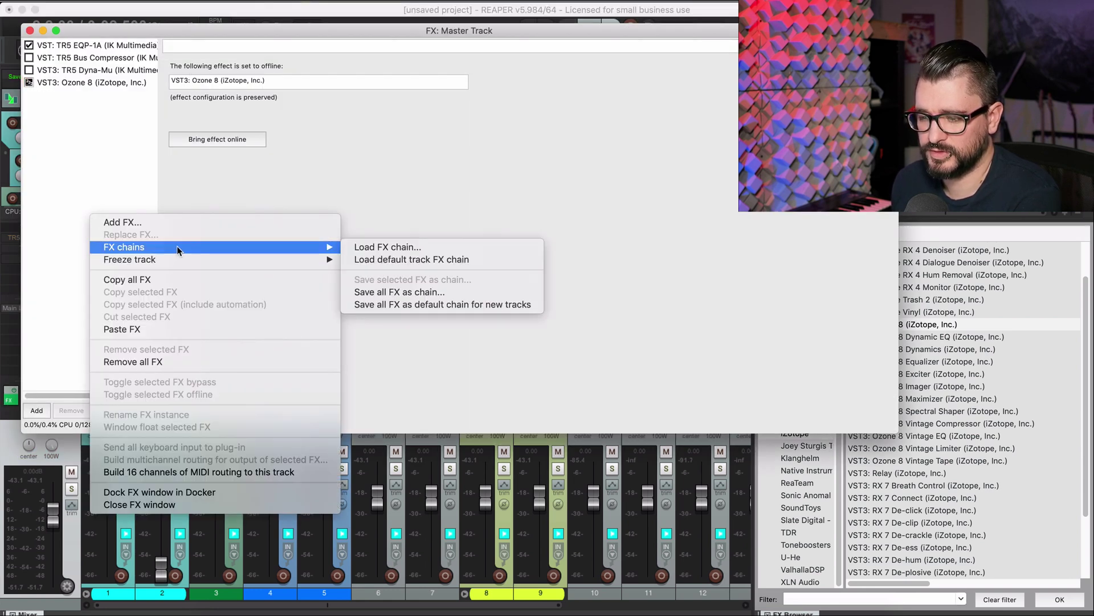
{"action": "left_click", "coordinate": [454, 293]}
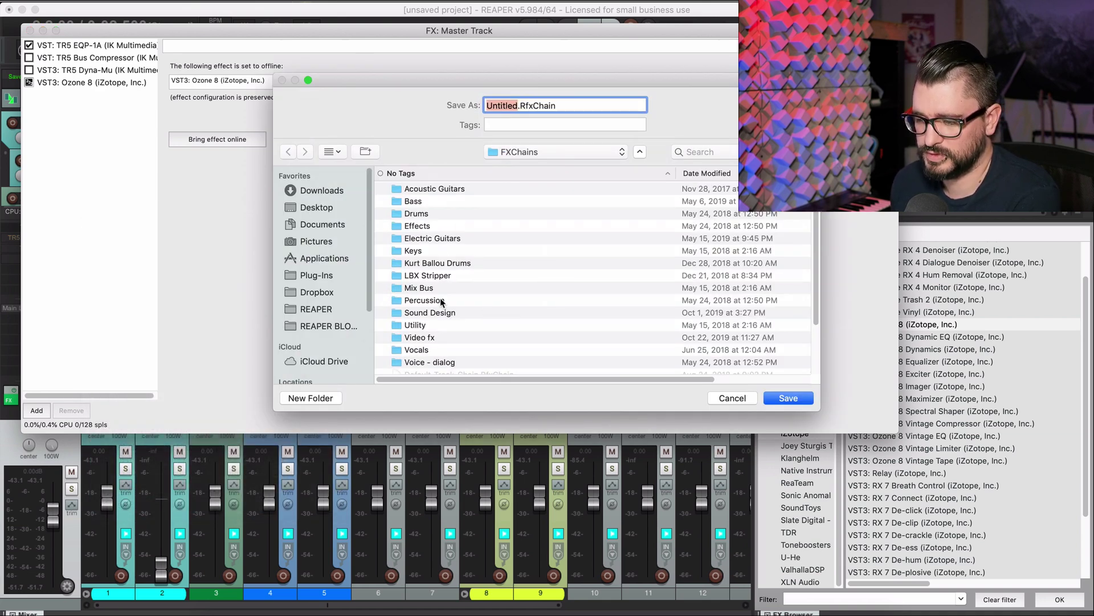
{"action": "double_click", "coordinate": [419, 288]}
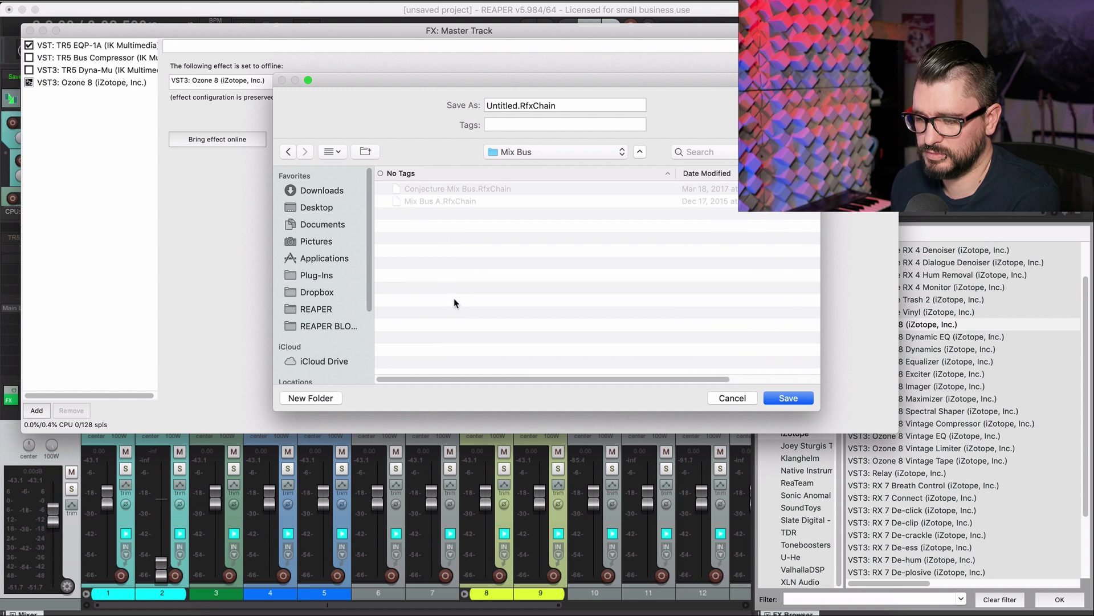
Name the FX chain file "Mix Bus B", save it and close the master track's effects window.
{"action": "double_click", "coordinate": [514, 105]}
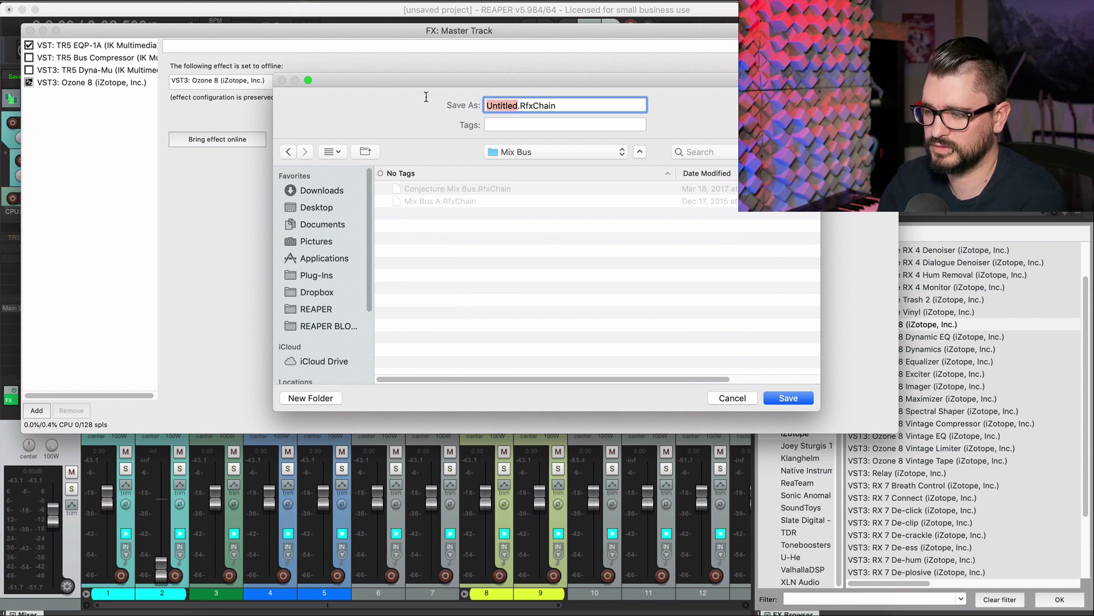
{"action": "type", "text": "St"}
{"action": "key", "text": "BackSpace"}
{"action": "key", "text": "BackSpace"}
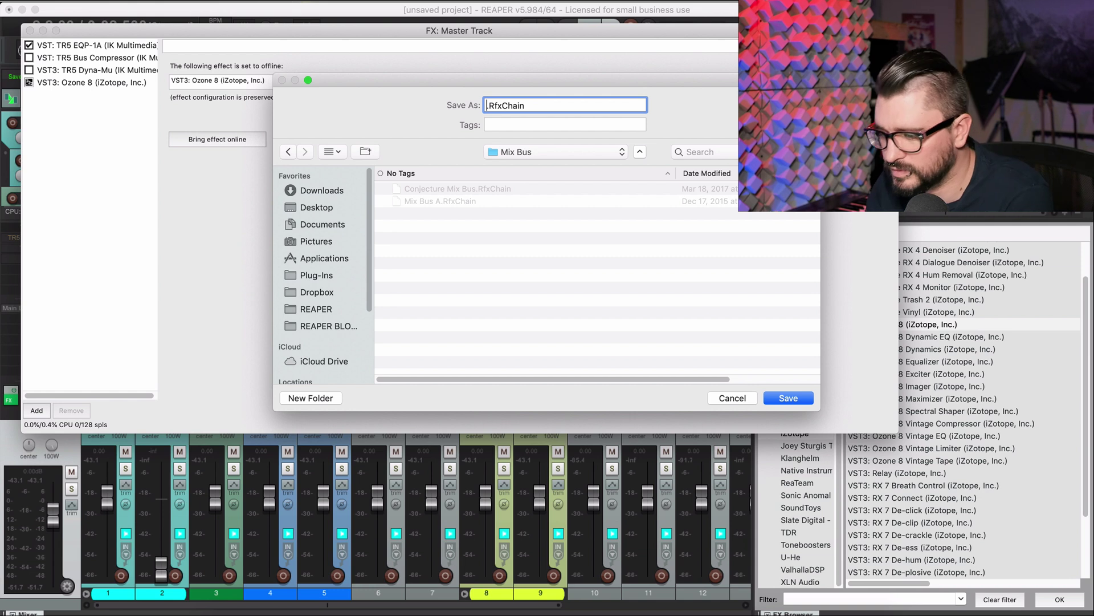
{"action": "type", "text": "M"}
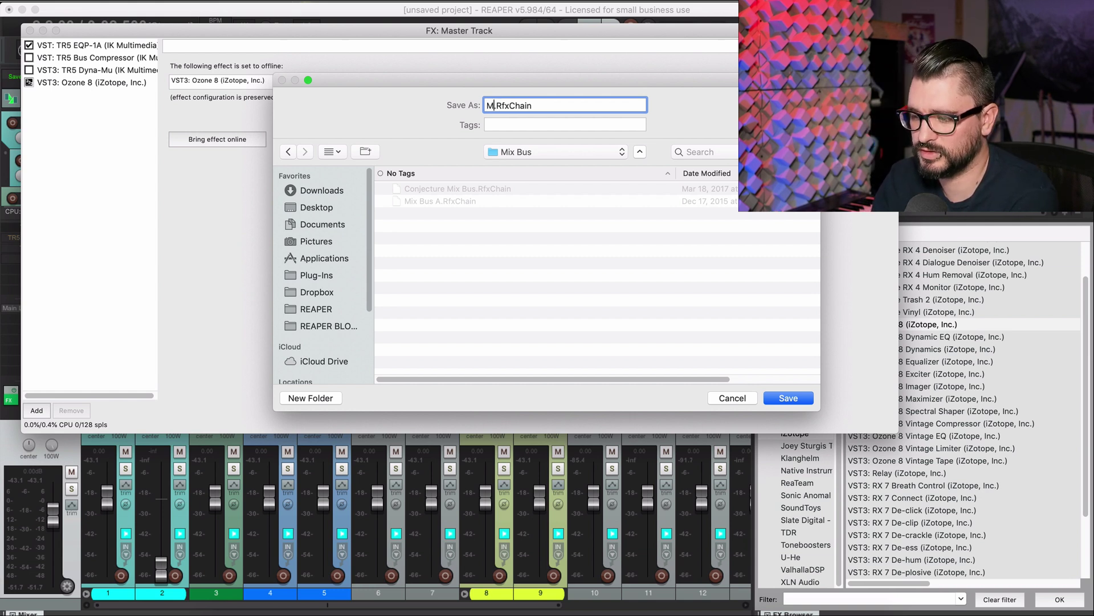
{"action": "type", "text": "ix B"}
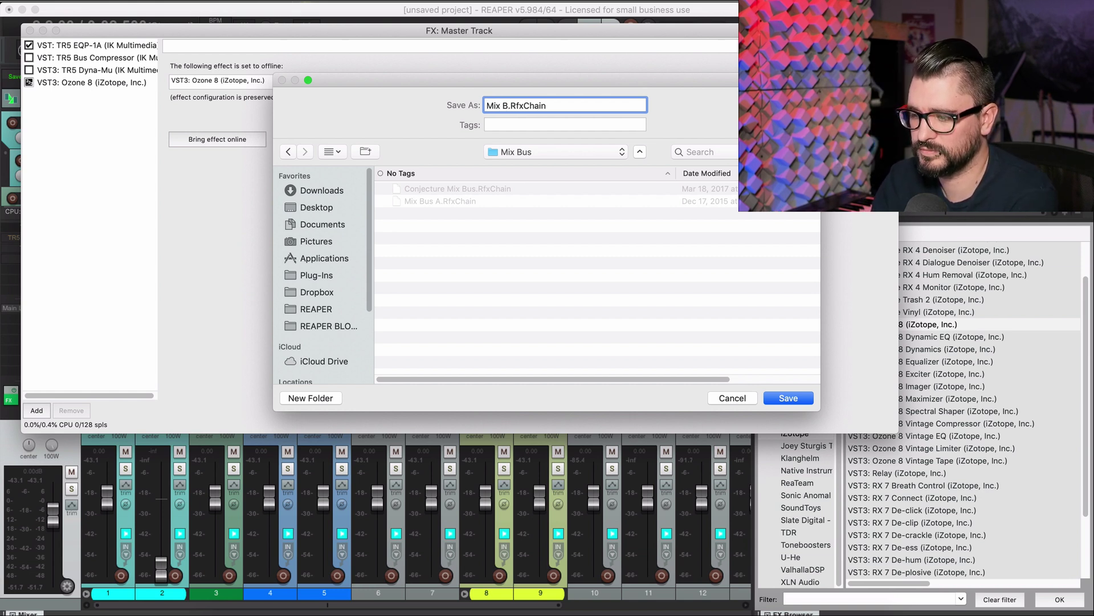
{"action": "type", "text": "us B"}
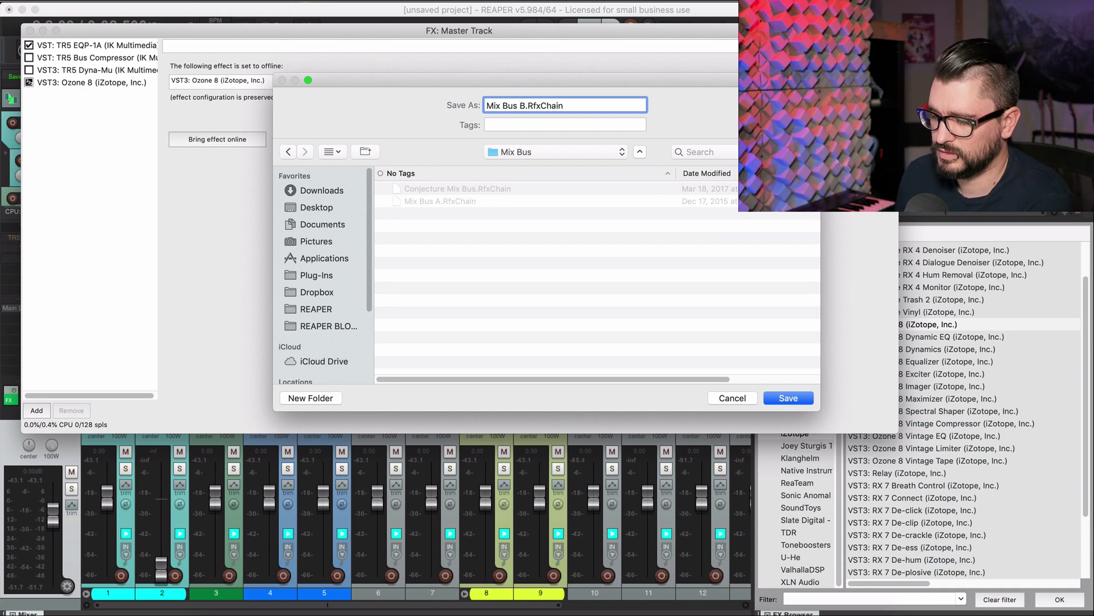
{"action": "key", "text": "Return"}
{"action": "key", "text": "Escape"}
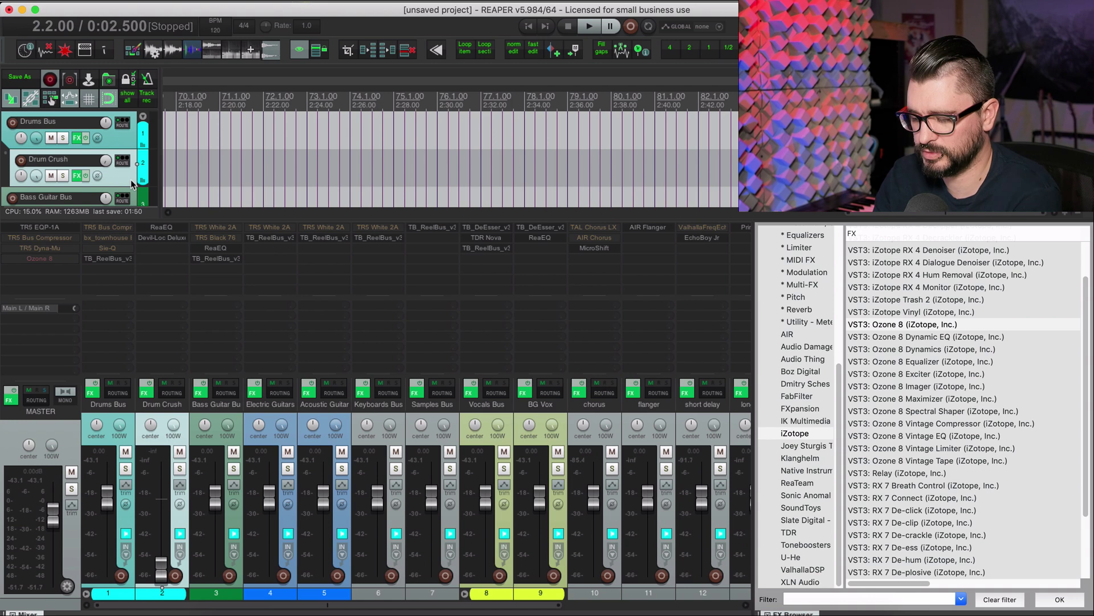
Close the current project without saving it and insert the "Mix Template 1" track template into a new project.
{"action": "key", "text": "super+q"}
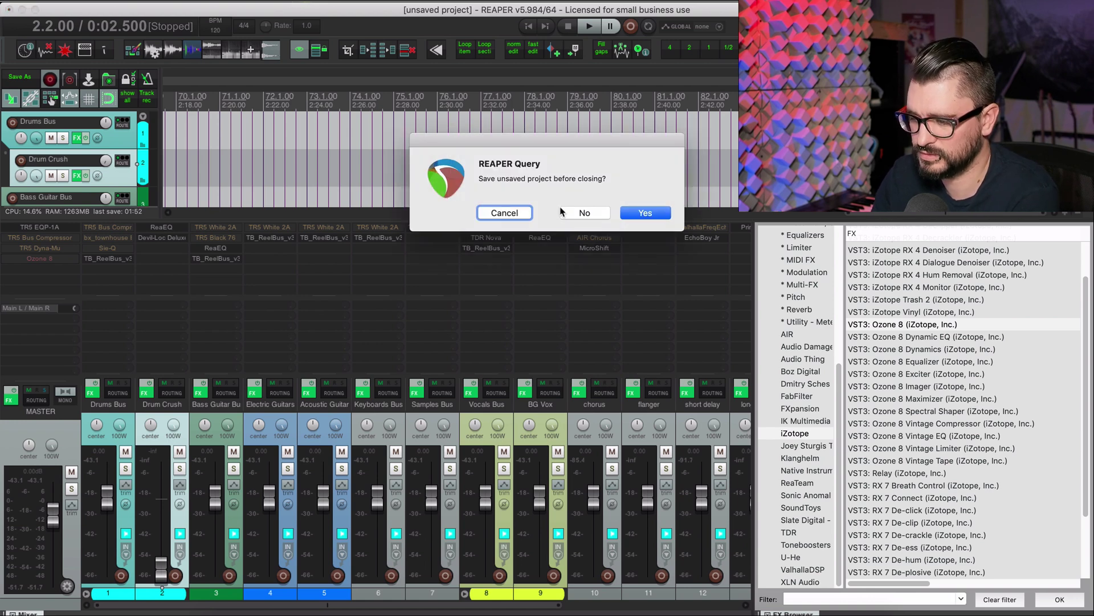
{"action": "left_click", "coordinate": [598, 216]}
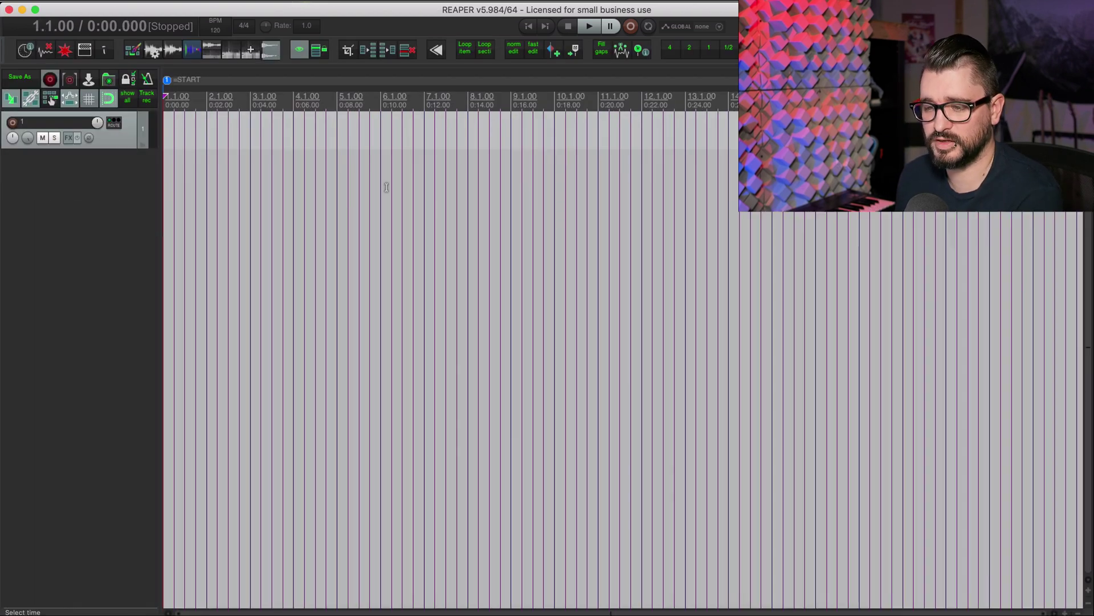
{"action": "right_click", "coordinate": [84, 199]}
{"action": "mouse_move", "coordinate": [285, 240]}
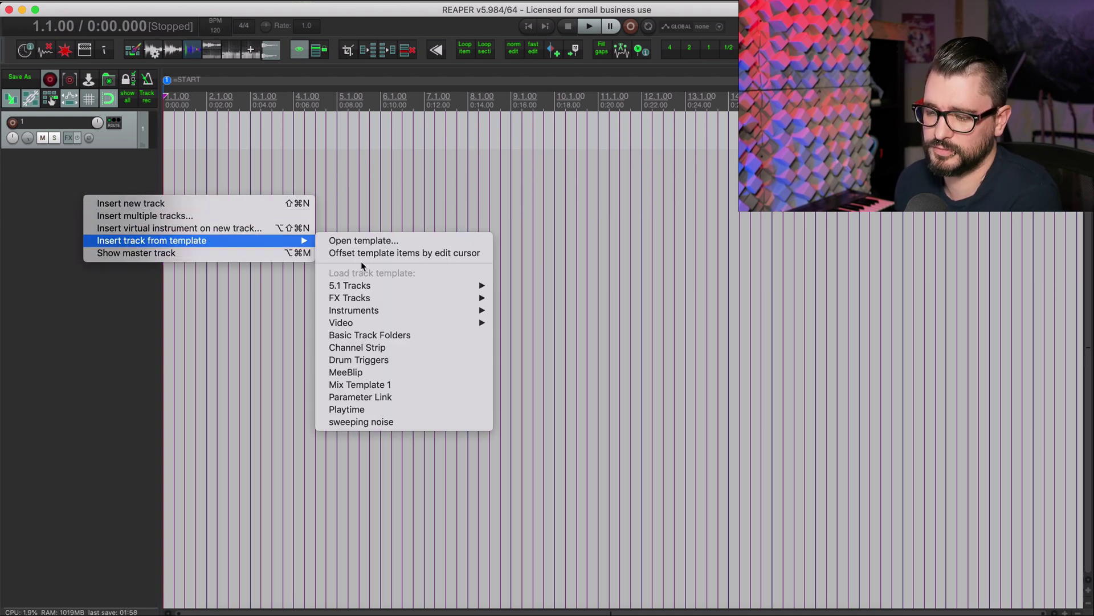
{"action": "left_click", "coordinate": [408, 386]}
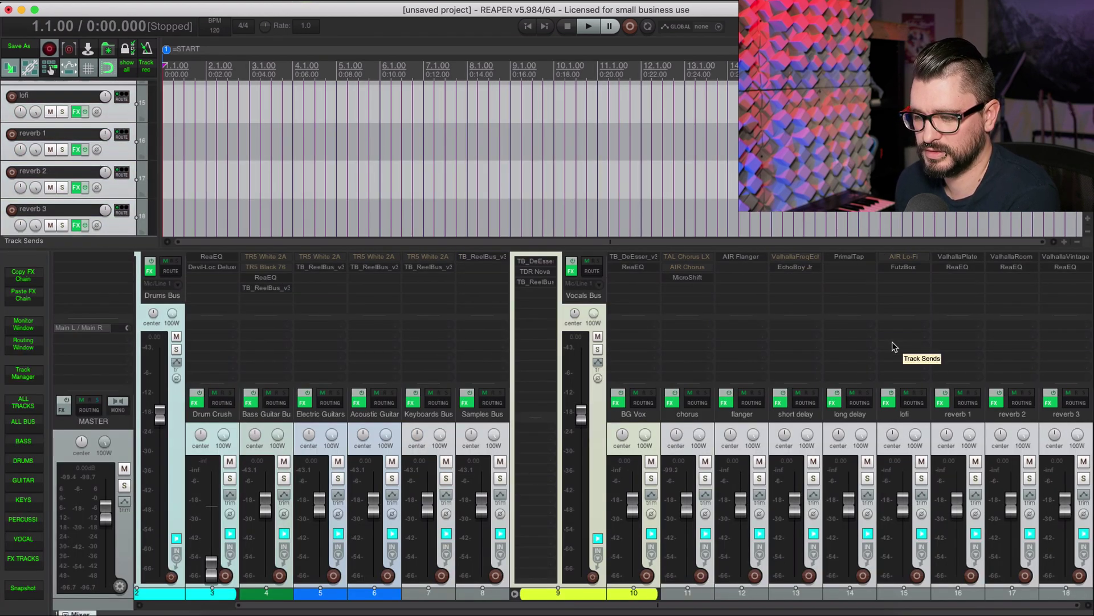
Load the "Mix Bus B" FX chain onto the master track and move its effects window clear of the master channel.
{"action": "right_click", "coordinate": [64, 409]}
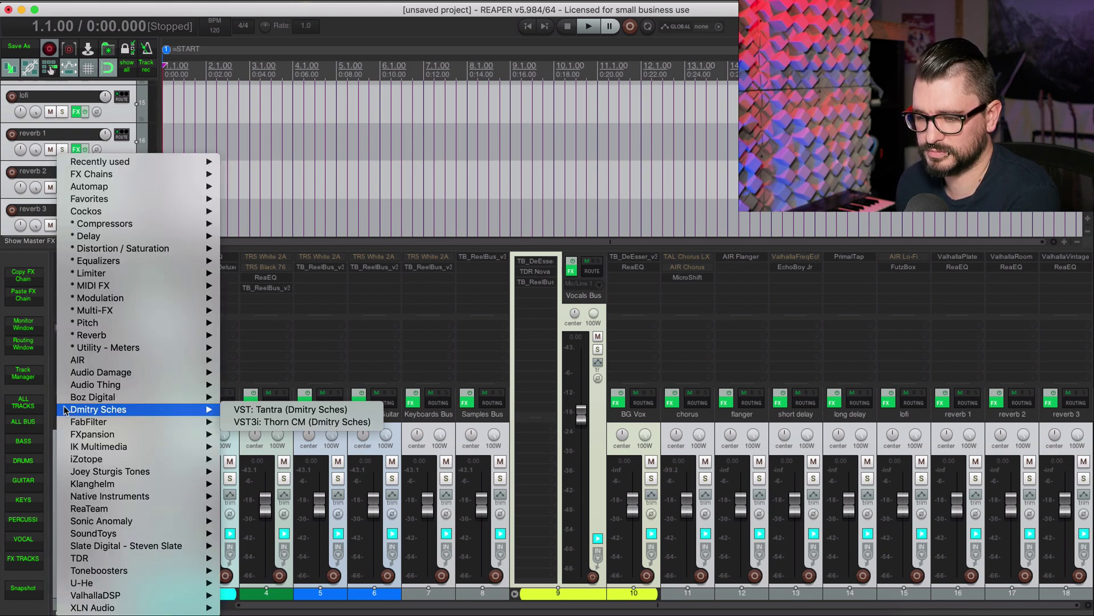
{"action": "mouse_move", "coordinate": [125, 175]}
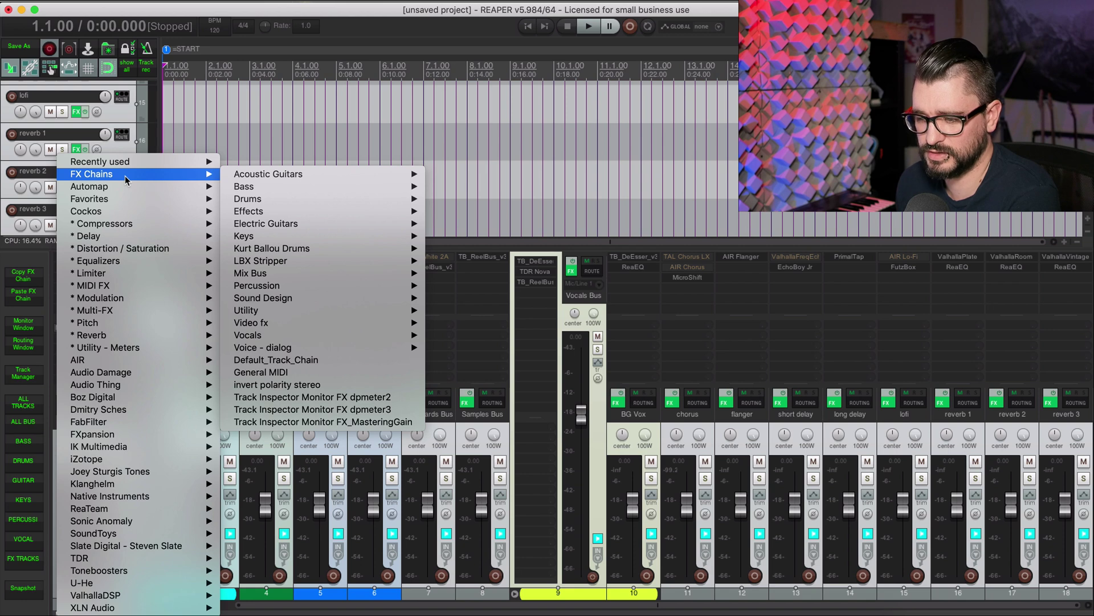
{"action": "mouse_move", "coordinate": [268, 192]}
{"action": "mouse_move", "coordinate": [271, 275]}
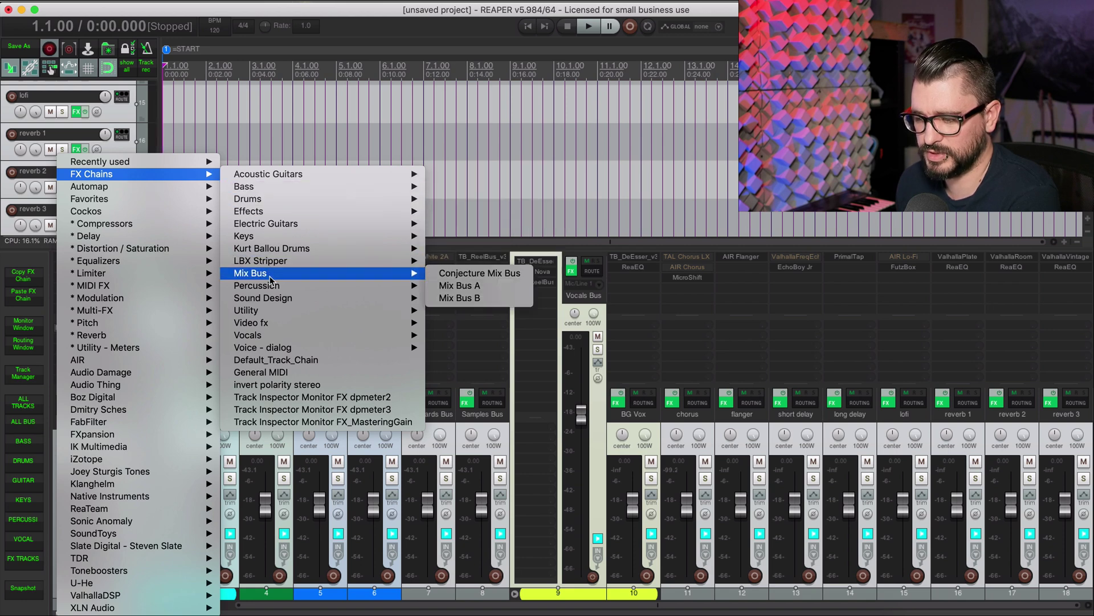
{"action": "left_click", "coordinate": [511, 303]}
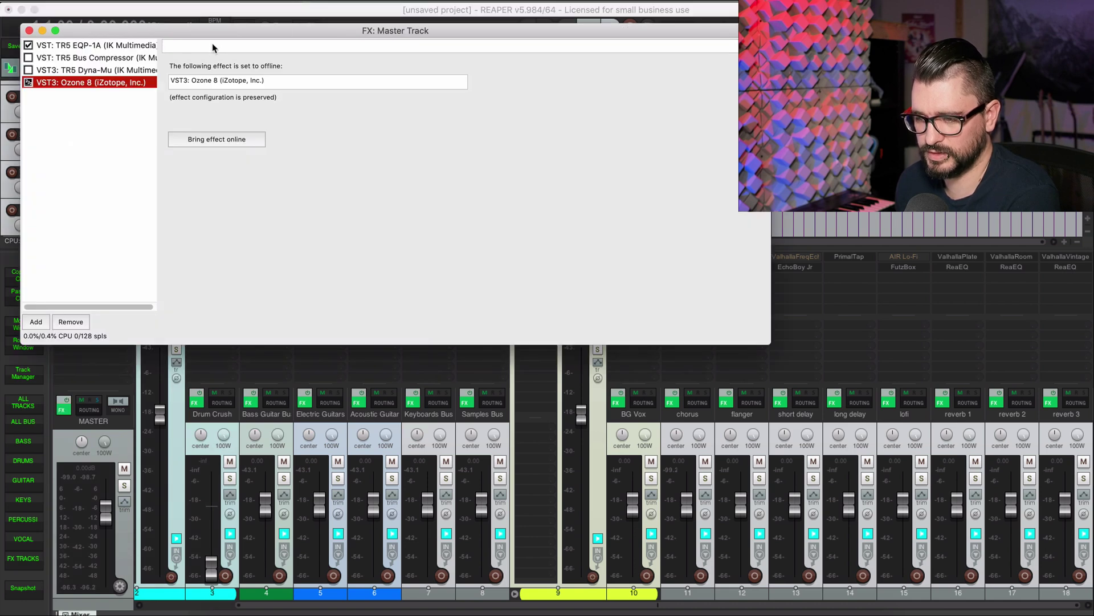
{"action": "left_click_drag", "start_coordinate": [214, 31], "coordinate": [557, 86]}
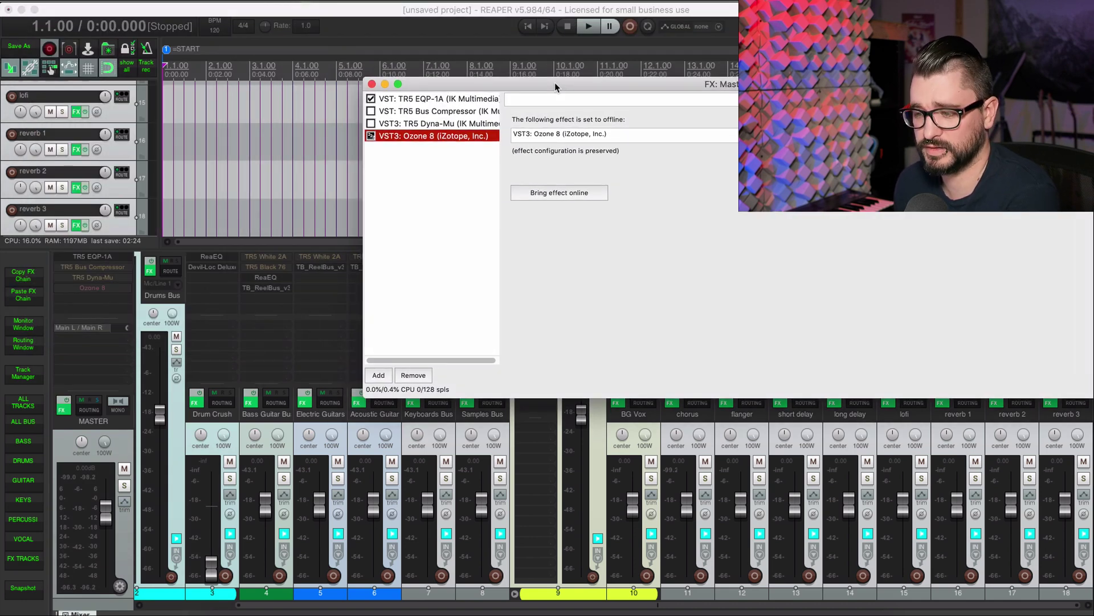